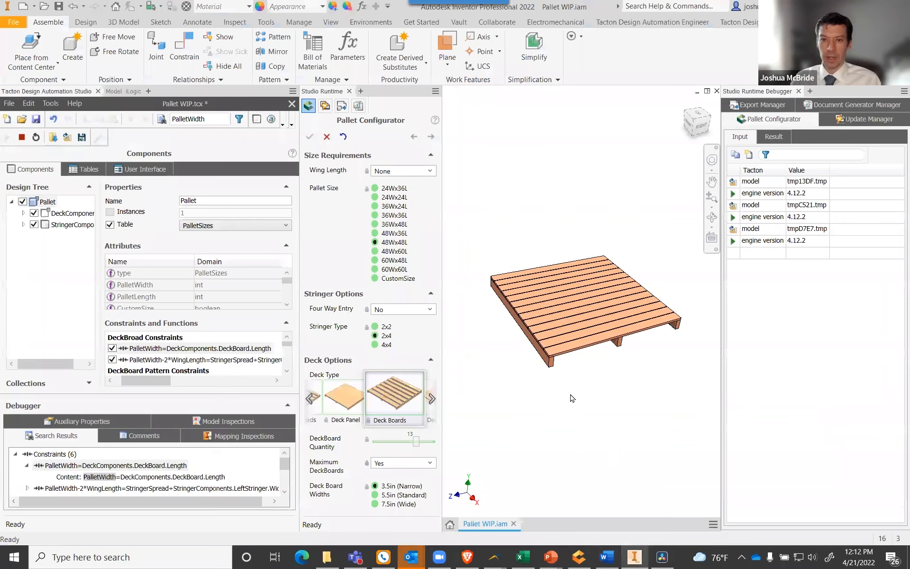
Close the Studio Runtime Debugger and select the deck boards in the pallet model.
{"action": "left_click", "coordinate": [634, 557]}
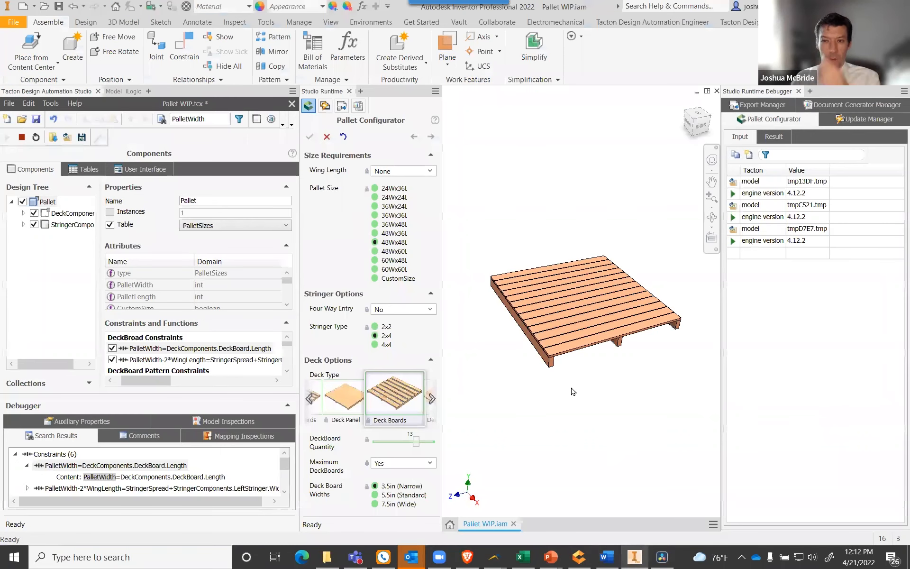
{"action": "left_click", "coordinate": [799, 92]}
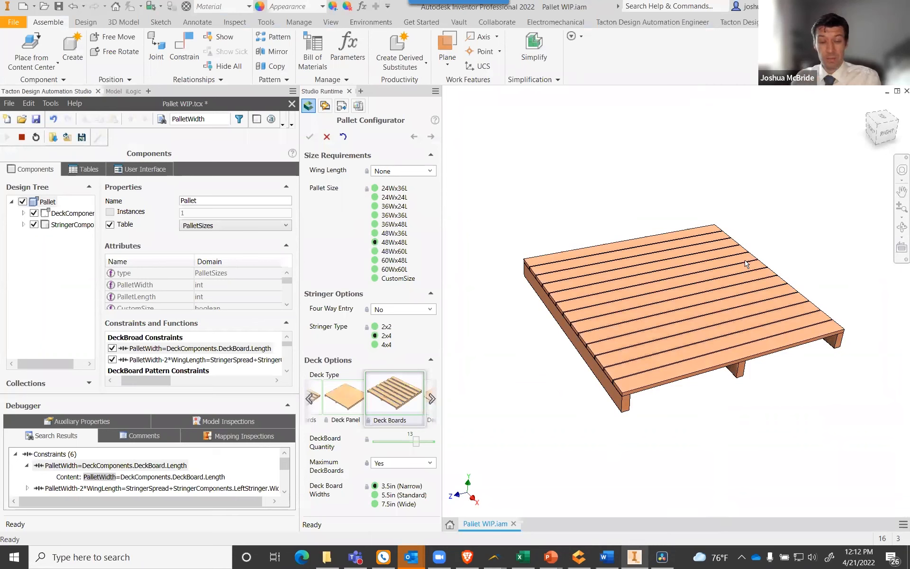
{"action": "left_click", "coordinate": [761, 278]}
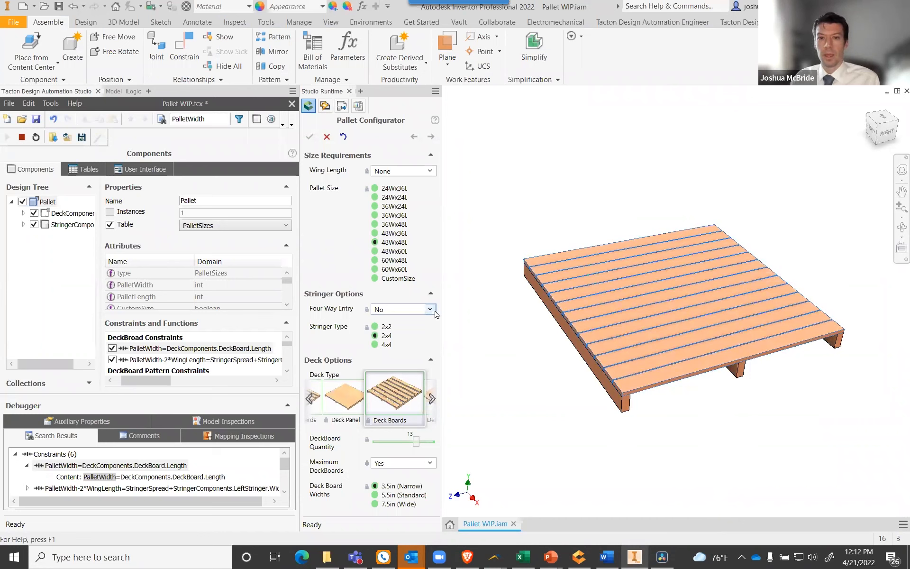
Set Four Way Entry to Yes and choose the 48Wx60L pallet size in the Pallet Configurator.
{"action": "left_click", "coordinate": [430, 309]}
{"action": "left_click", "coordinate": [417, 329]}
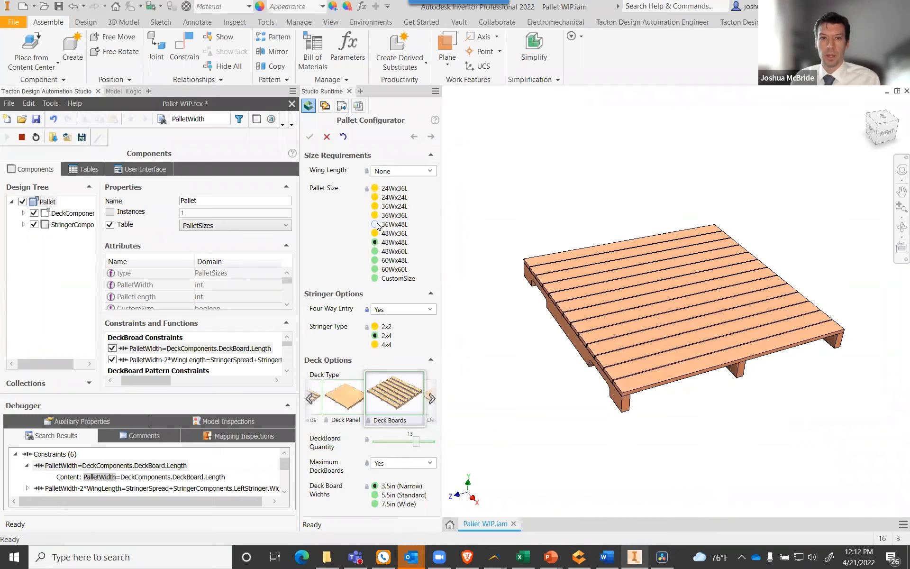
{"action": "left_click", "coordinate": [375, 251]}
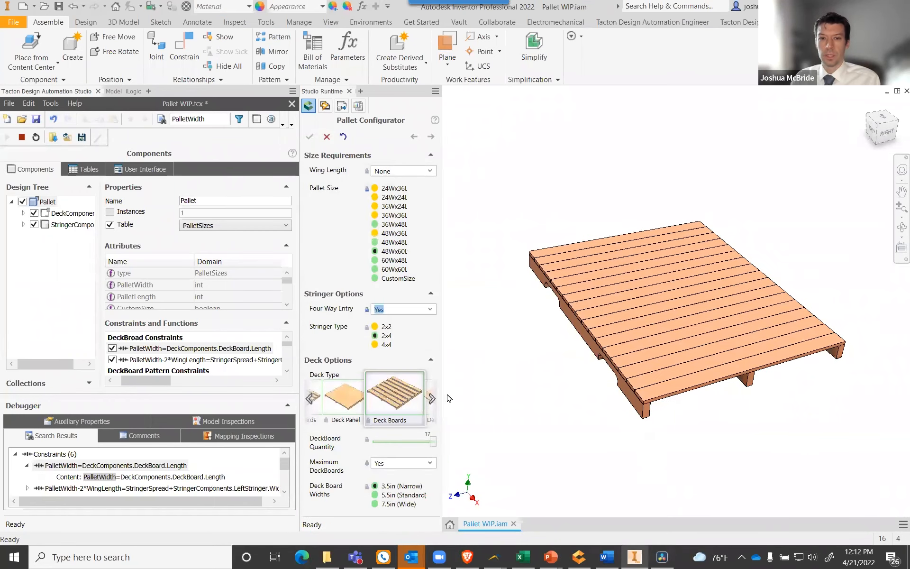
Try the Deck Panel deck type, then return to Deck Boards with Maximum DeckBoards set to No.
{"action": "left_click", "coordinate": [346, 401]}
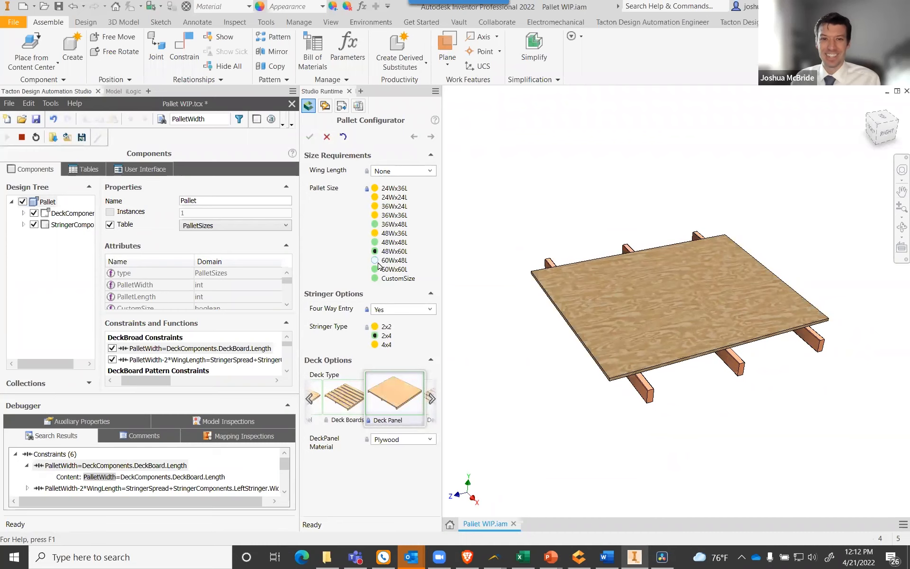
{"action": "left_click", "coordinate": [353, 406]}
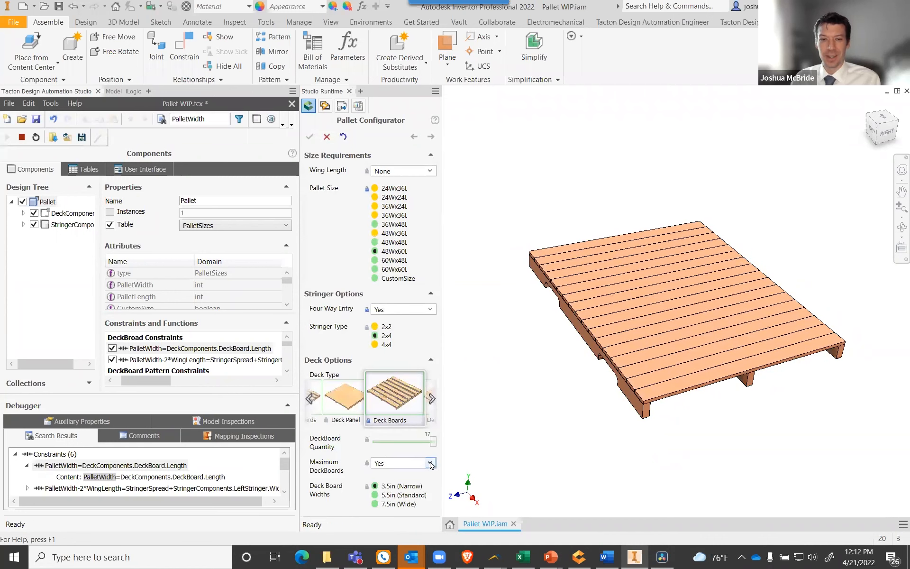
{"action": "left_click", "coordinate": [431, 463]}
{"action": "left_click", "coordinate": [390, 480]}
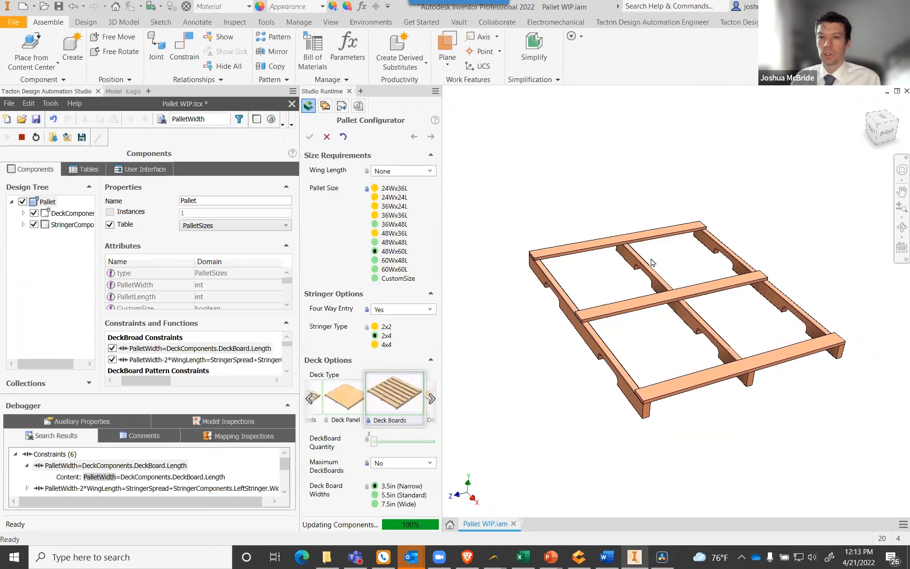
Enlarge the design tree's working area with the Debugger collapsed and examine the DeckBoard properties under DeckComponents.
{"action": "left_click_drag", "start_coordinate": [298, 226], "coordinate": [425, 229]}
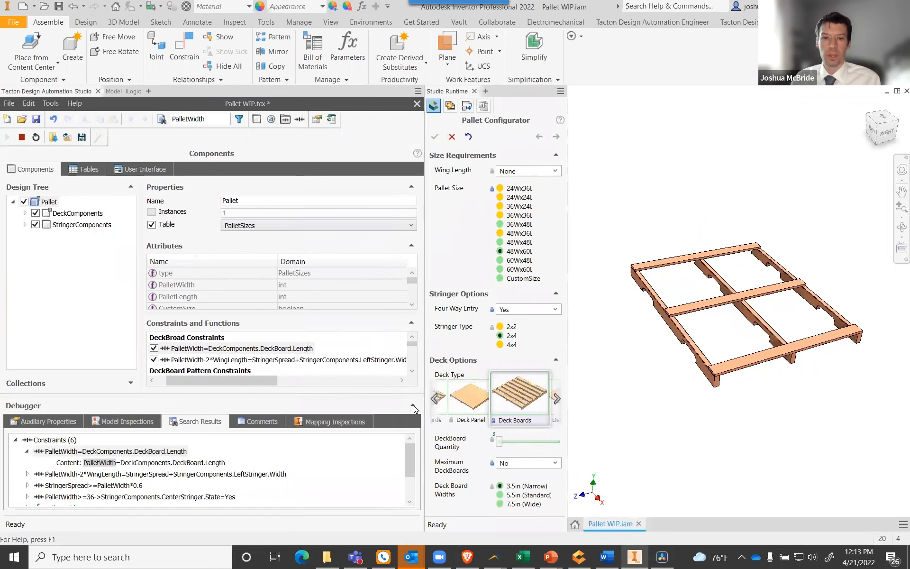
{"action": "left_click", "coordinate": [412, 405]}
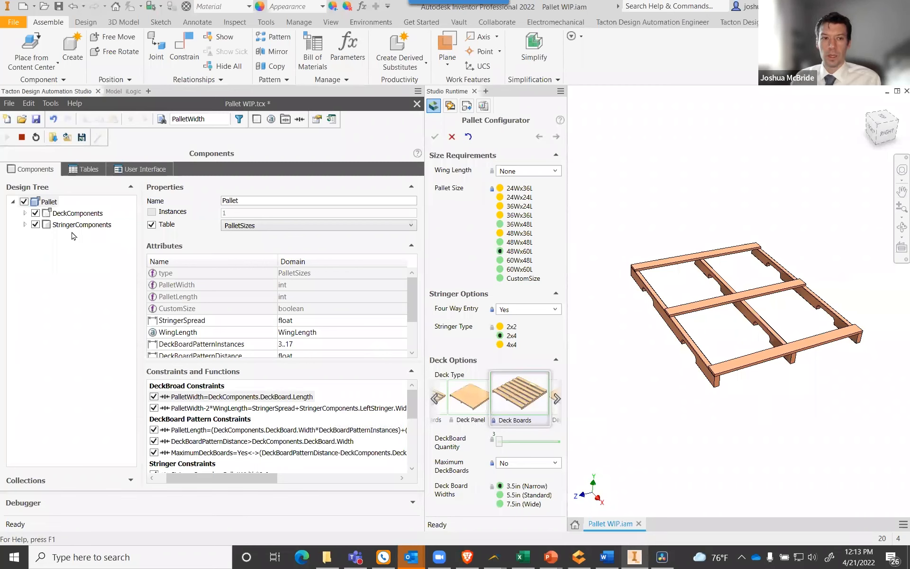
{"action": "left_click", "coordinate": [69, 215]}
{"action": "left_click", "coordinate": [25, 213]}
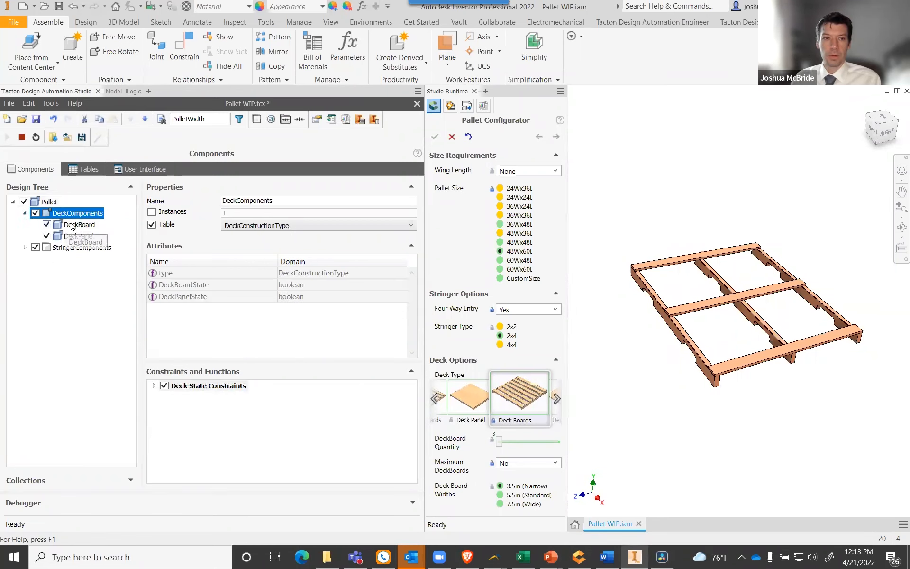
{"action": "left_click", "coordinate": [76, 225]}
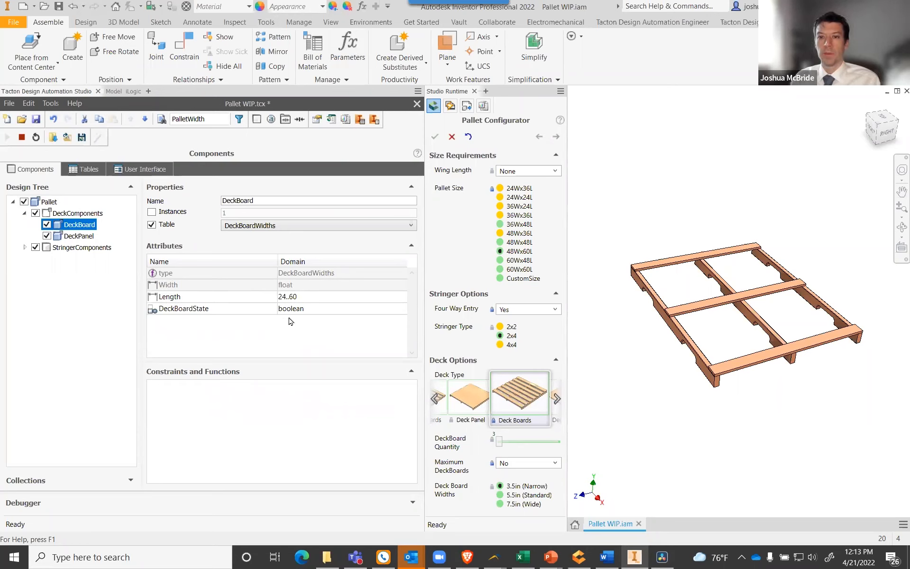
Switch to TCstudio and add a root part named Pallet to the untitled model's part structure.
{"action": "left_click", "coordinate": [579, 557]}
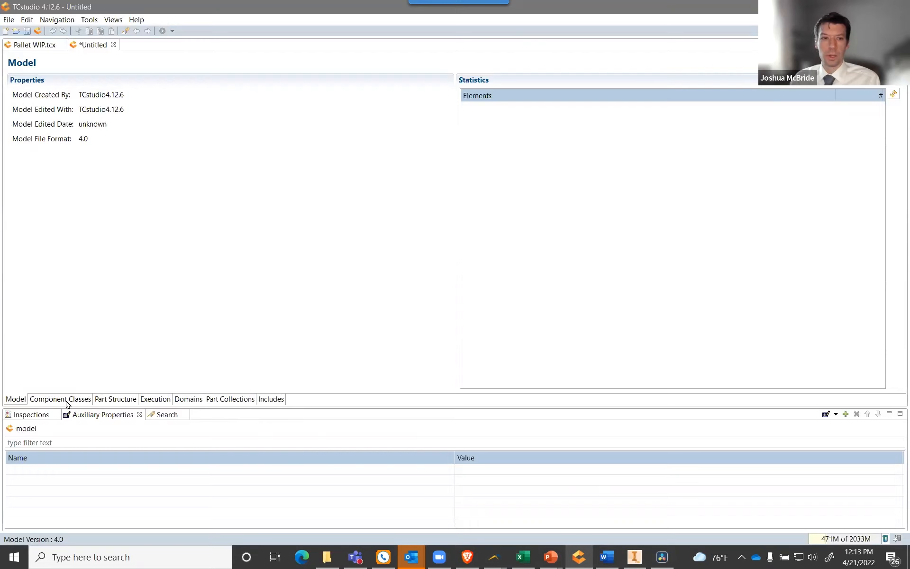
{"action": "left_click", "coordinate": [71, 403]}
{"action": "left_click", "coordinate": [114, 402]}
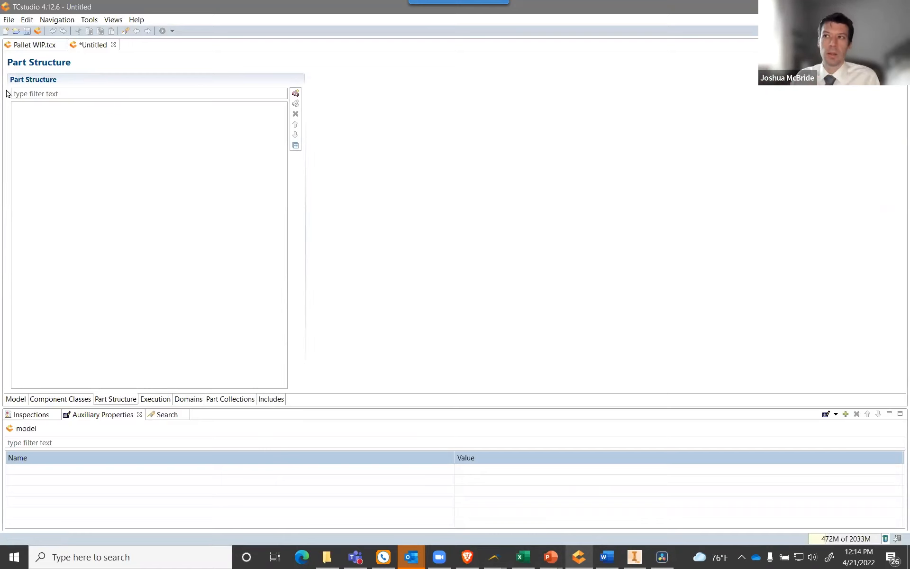
{"action": "left_click", "coordinate": [296, 94]}
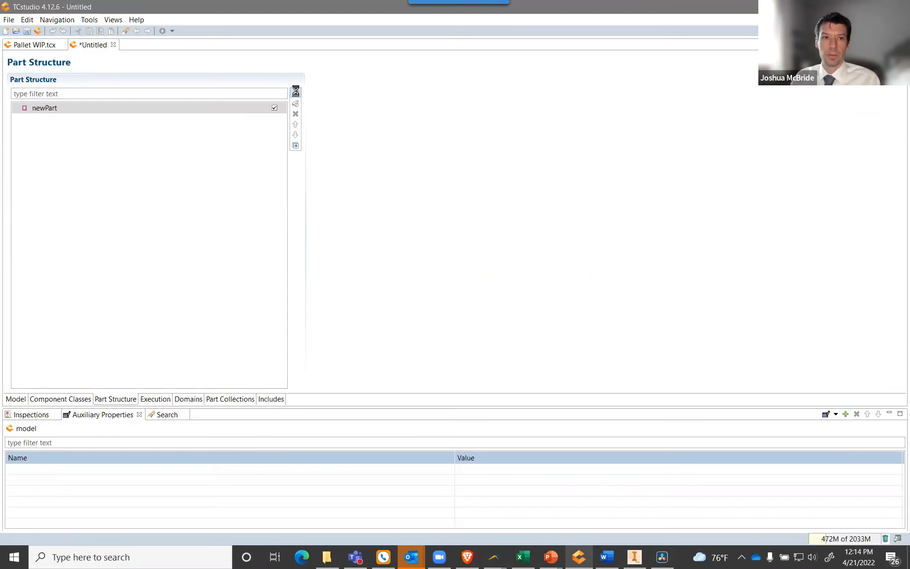
{"action": "double_click", "coordinate": [432, 95]}
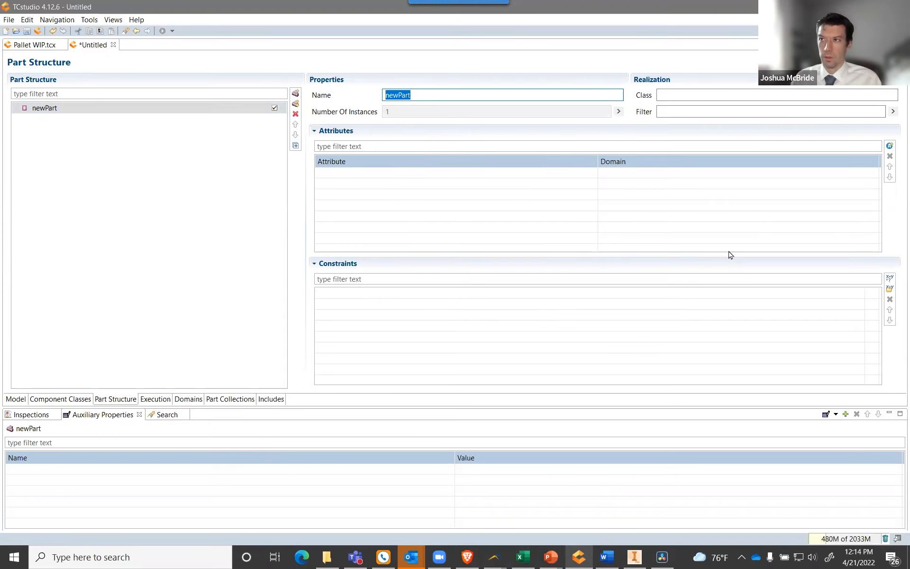
{"action": "type", "text": "Pallet"}
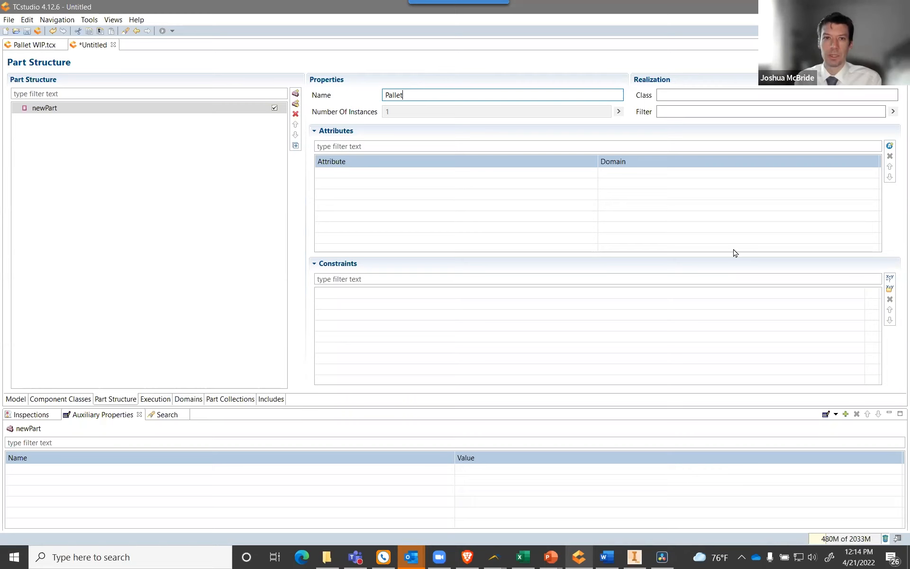
{"action": "left_click", "coordinate": [114, 144]}
Add a subpart named DeckComponents under Pallet.
{"action": "left_click", "coordinate": [296, 104]}
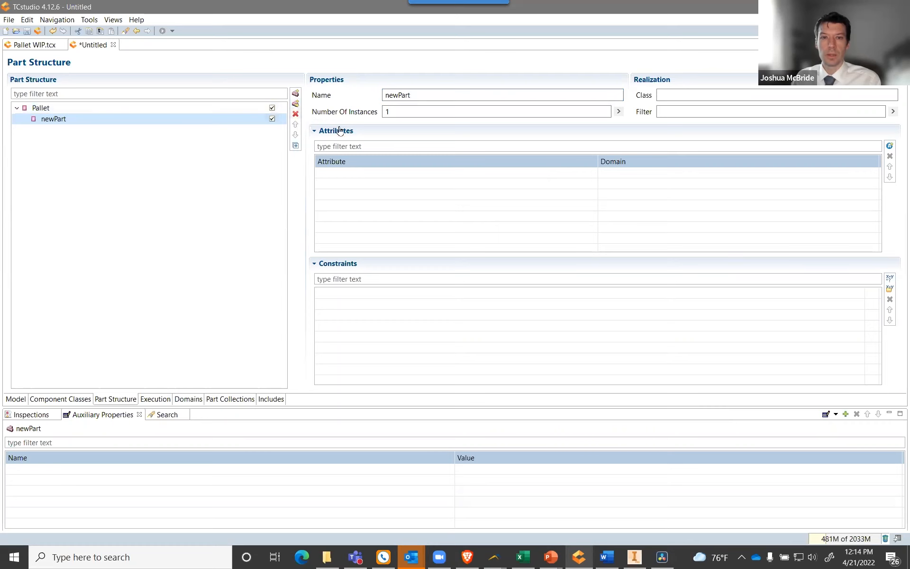
{"action": "left_click_drag", "start_coordinate": [420, 95], "coordinate": [346, 98]}
{"action": "type", "text": "D"}
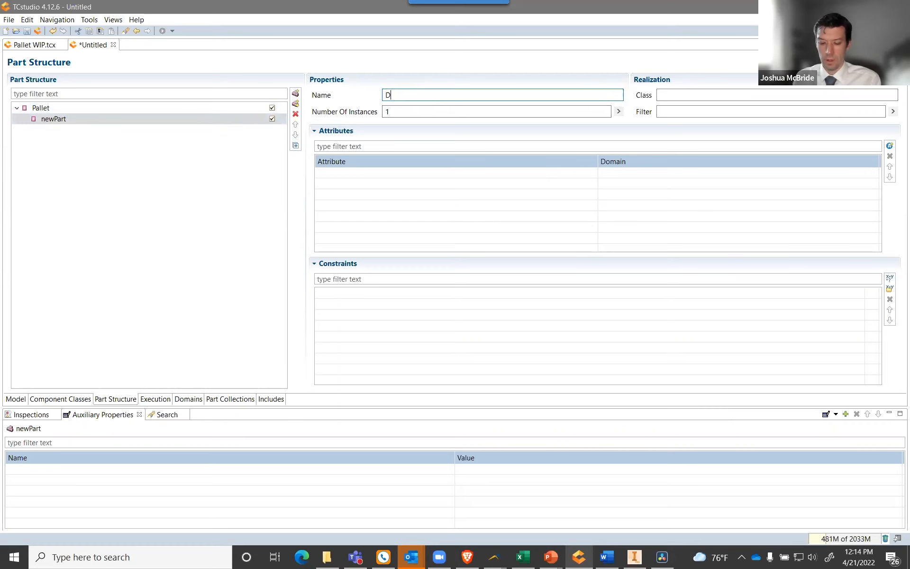
{"action": "type", "text": "eckComponents"}
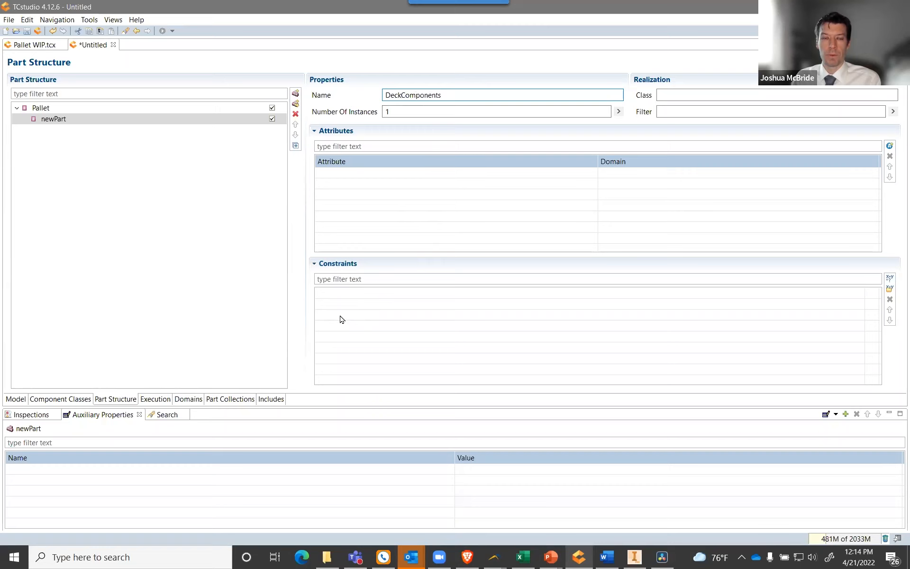
{"action": "left_click", "coordinate": [402, 95]}
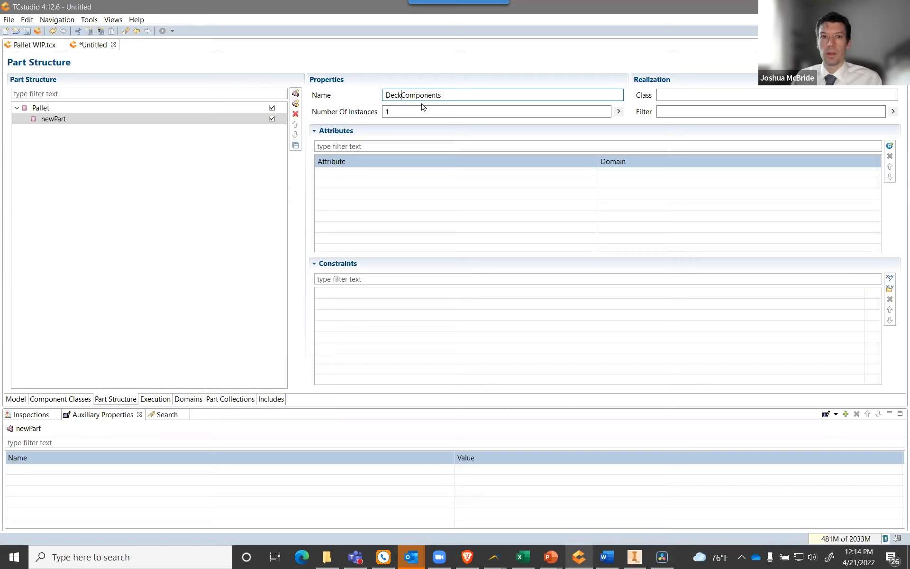
{"action": "left_click", "coordinate": [461, 112]}
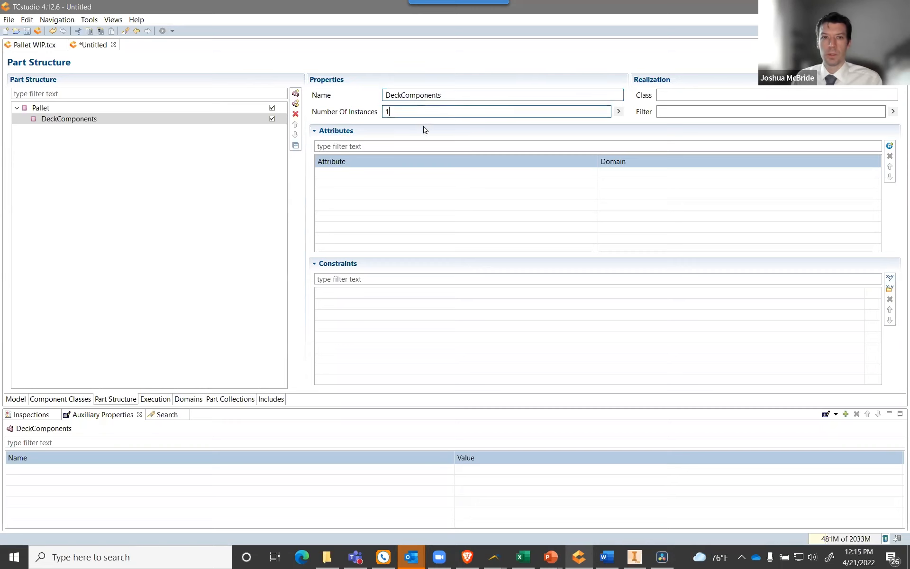
Add a subpart named DeckBoard under DeckComponents.
{"action": "left_click", "coordinate": [296, 105]}
{"action": "left_click", "coordinate": [413, 97]}
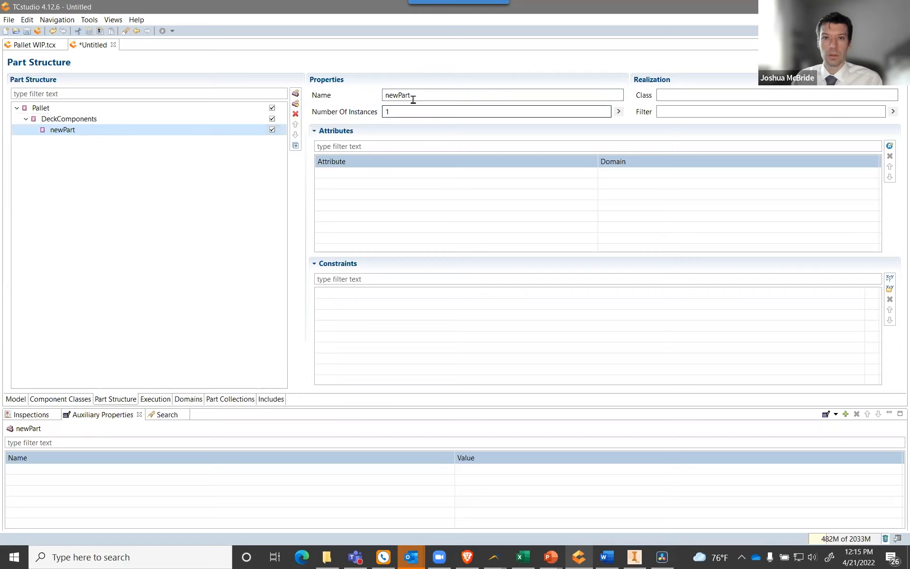
{"action": "double_click", "coordinate": [412, 98]}
{"action": "type", "text": "DeckB"}
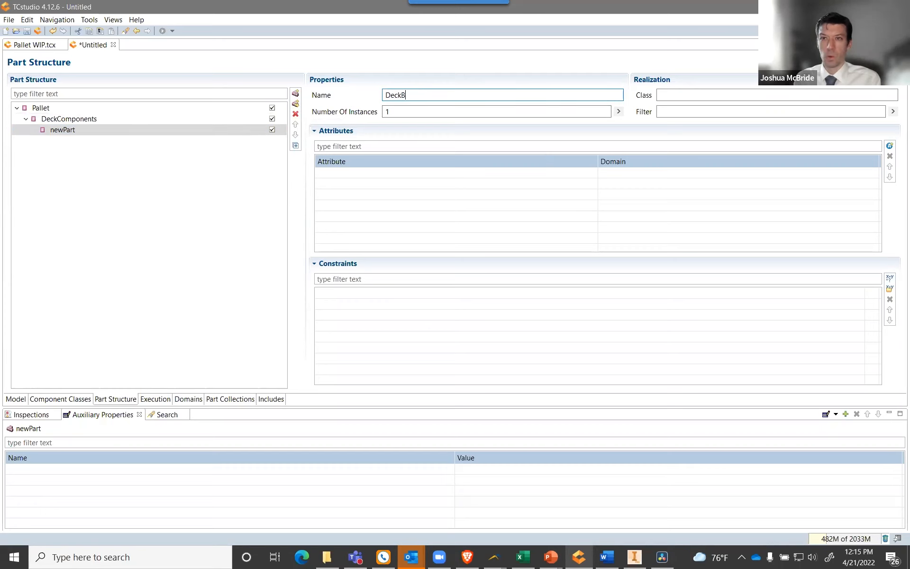
{"action": "type", "text": "oard"}
{"action": "left_click", "coordinate": [405, 112]}
{"action": "left_click", "coordinate": [444, 94]}
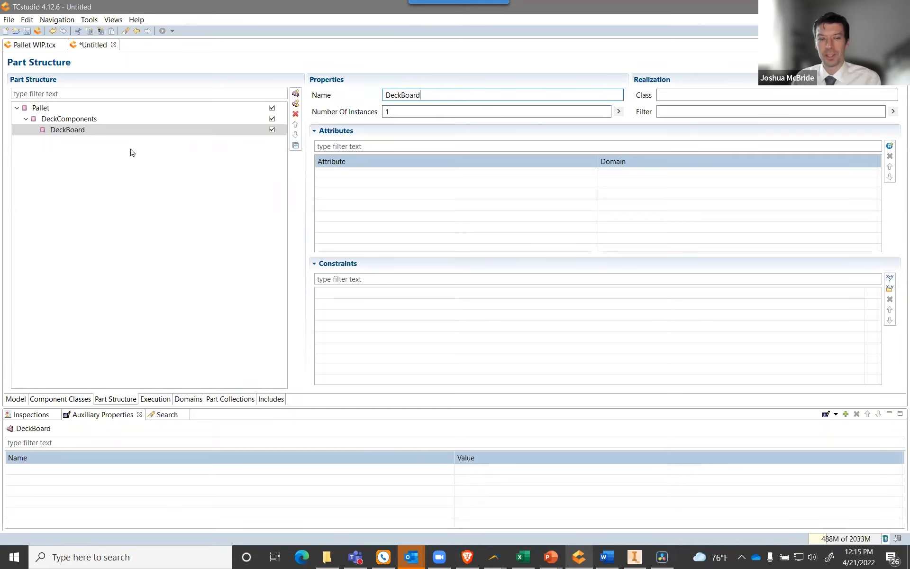
Add a second subpart named DeckPanel under DeckComponents, alongside DeckBoard.
{"action": "left_click", "coordinate": [76, 122]}
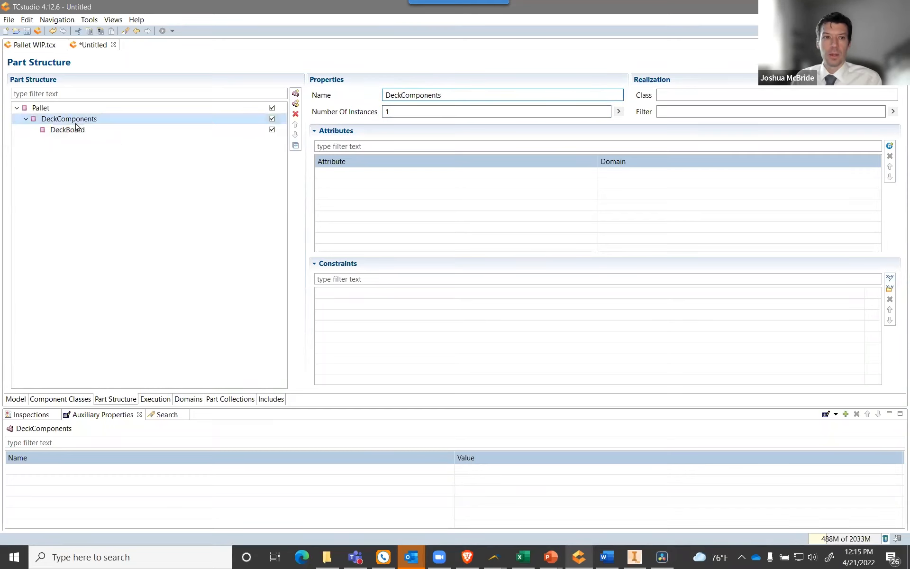
{"action": "right_click", "coordinate": [76, 125]}
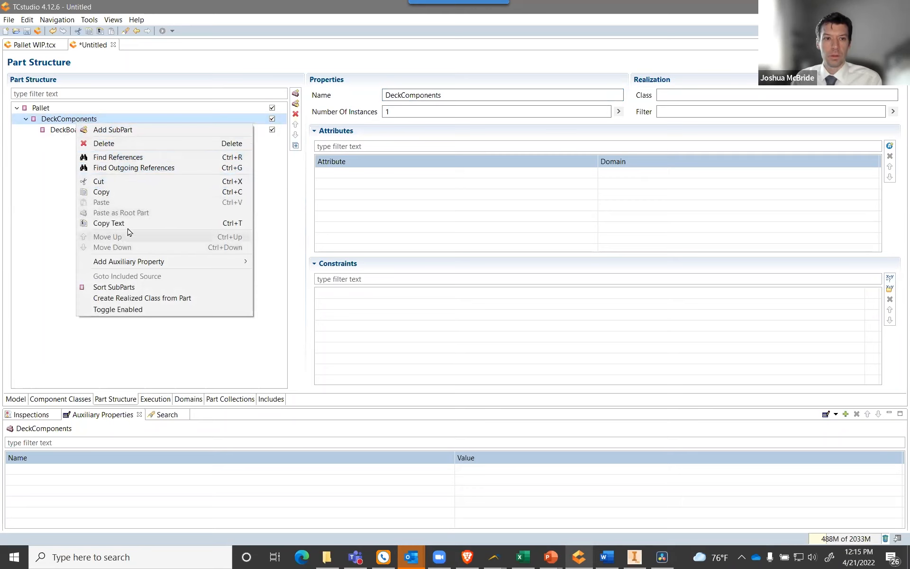
{"action": "left_click", "coordinate": [46, 184]}
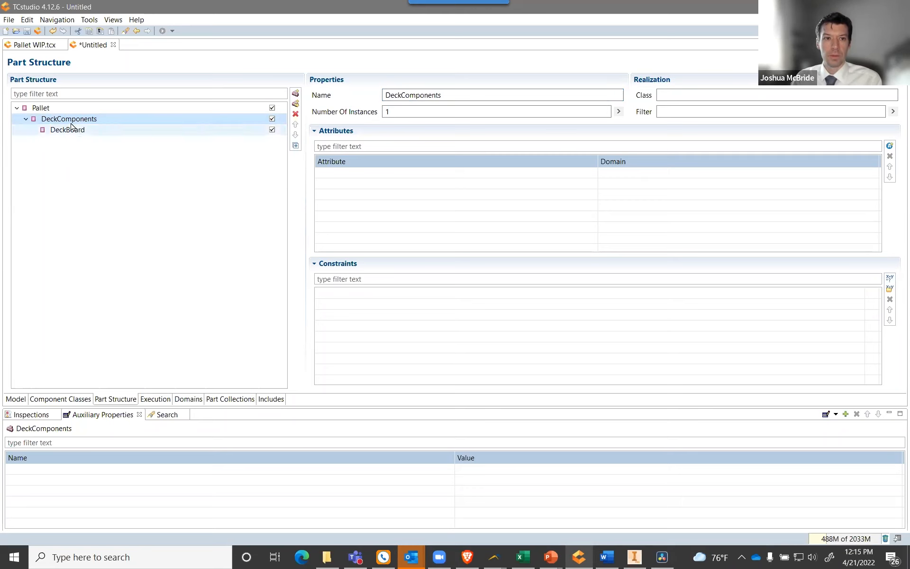
{"action": "left_click", "coordinate": [297, 106]}
{"action": "left_click_drag", "start_coordinate": [418, 97], "coordinate": [353, 95]}
{"action": "type", "text": "DeckPanel"}
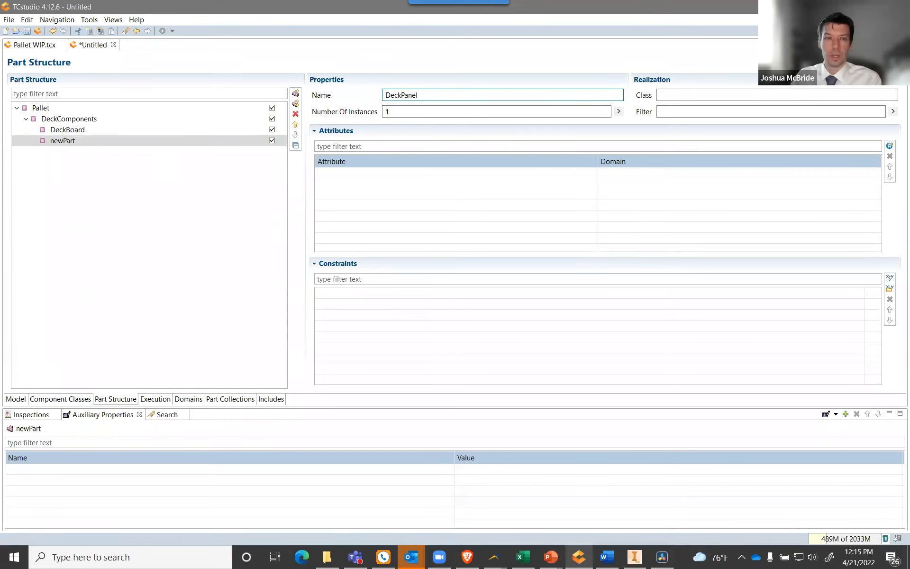
{"action": "left_click", "coordinate": [452, 112]}
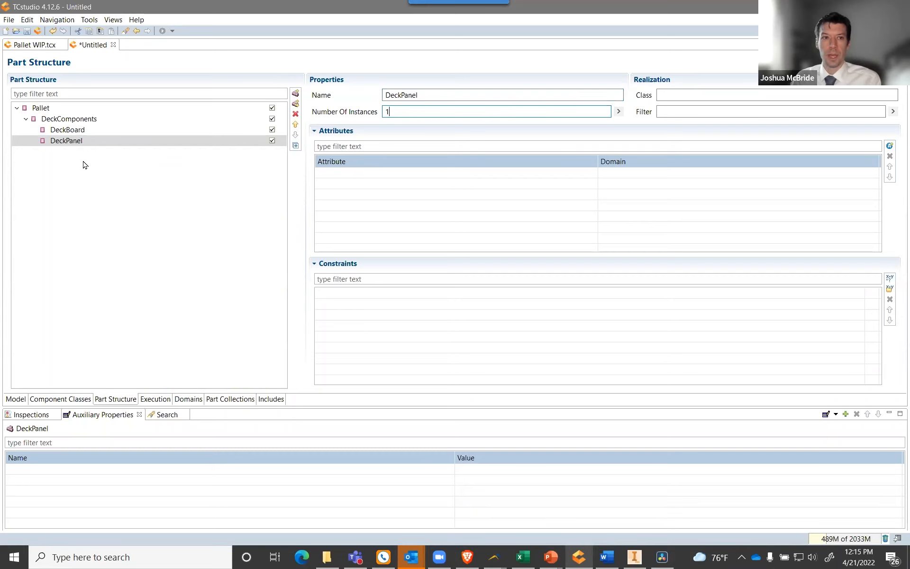
Add another subpart named StringComponents directly under Pallet.
{"action": "left_click", "coordinate": [43, 109]}
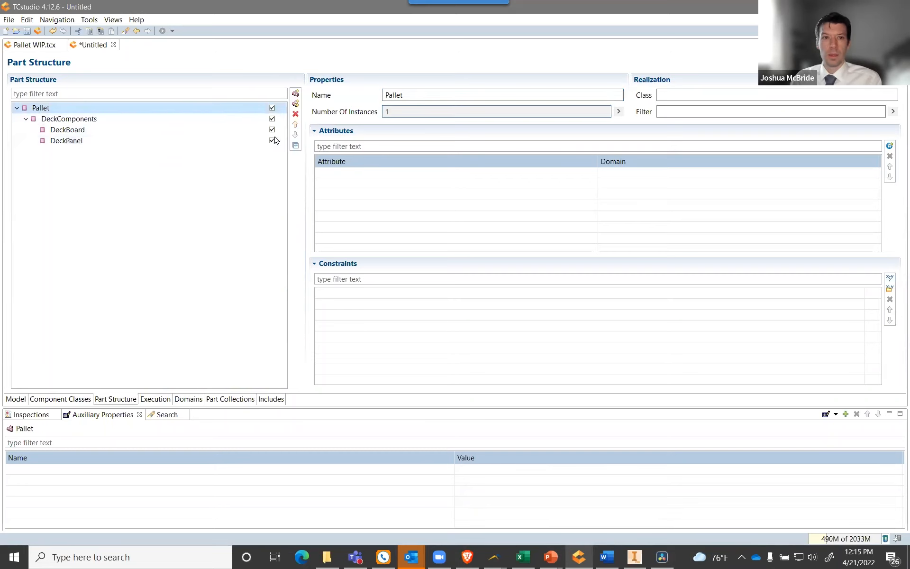
{"action": "left_click", "coordinate": [295, 103]}
{"action": "left_click_drag", "start_coordinate": [418, 93], "coordinate": [381, 104]}
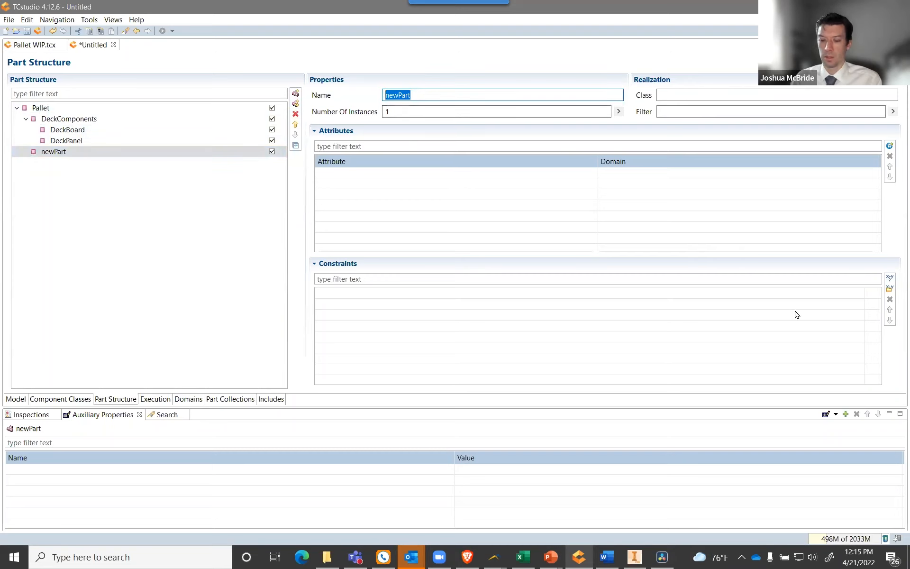
{"action": "type", "text": "StringComponents"}
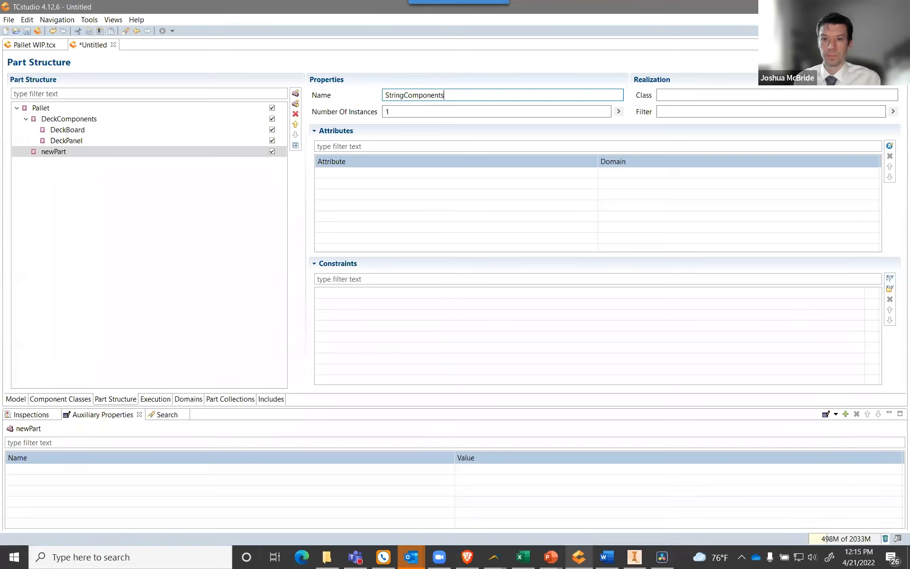
{"action": "key", "text": "Return"}
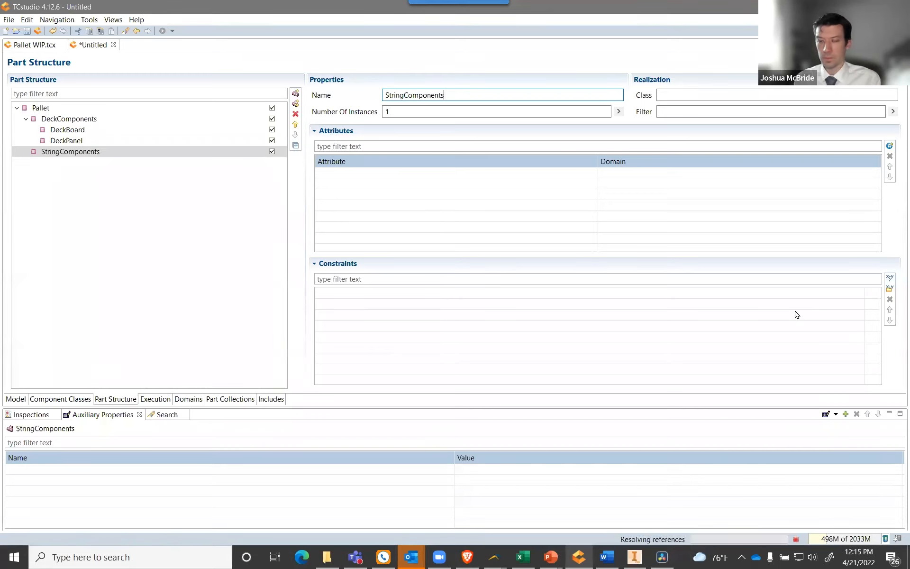
Switch to Inventor to check the finished pallet model's component tree and DeckBoard attributes, and return to TCstudio.
{"action": "left_click", "coordinate": [630, 555]}
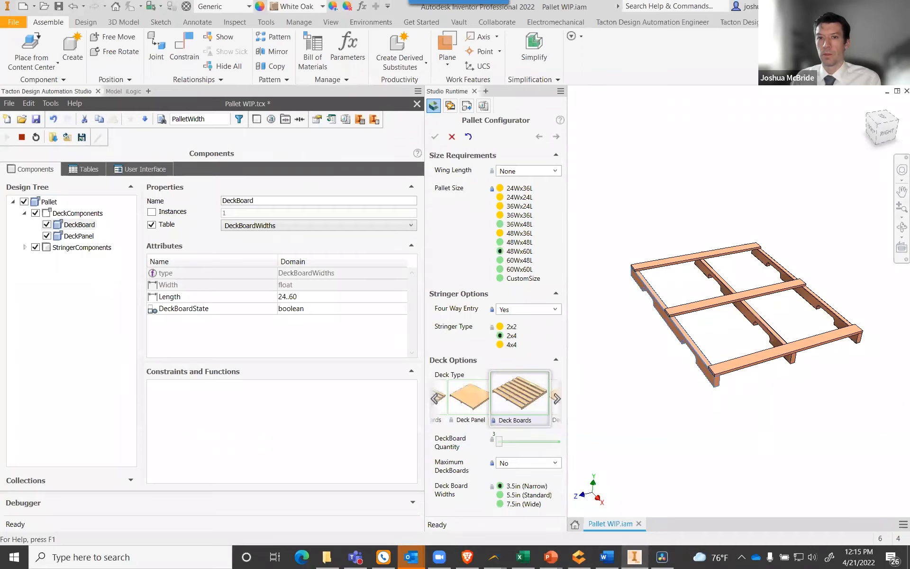
{"action": "key", "text": "alt+Tab"}
{"action": "left_click", "coordinate": [472, 114]}
{"action": "left_click", "coordinate": [580, 93]}
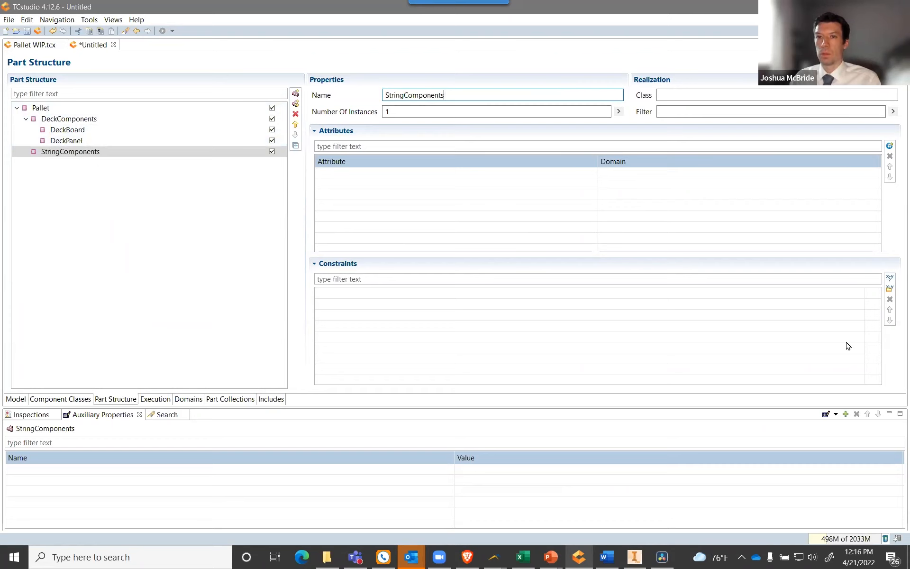
Add an attribute named Length to the DeckBoard part.
{"action": "left_click", "coordinate": [77, 133]}
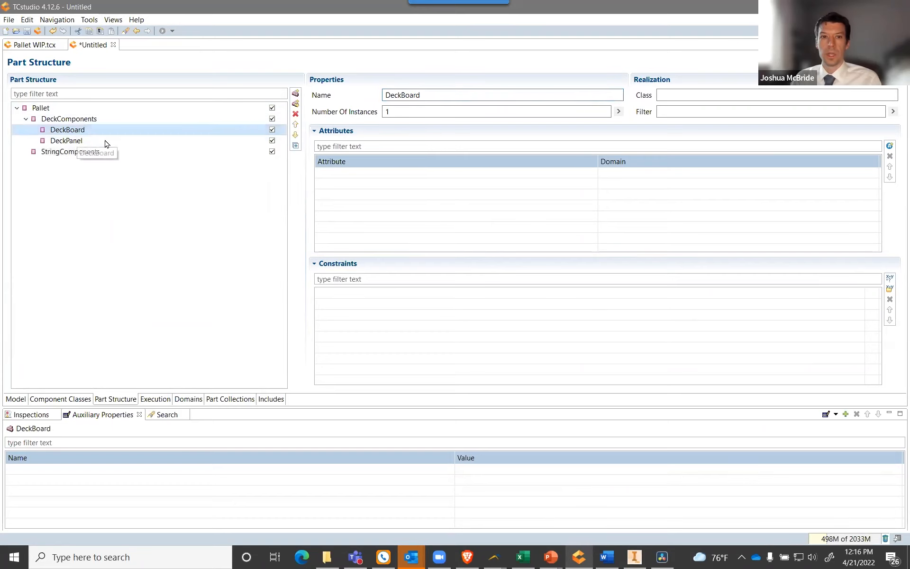
{"action": "left_click", "coordinate": [356, 178]}
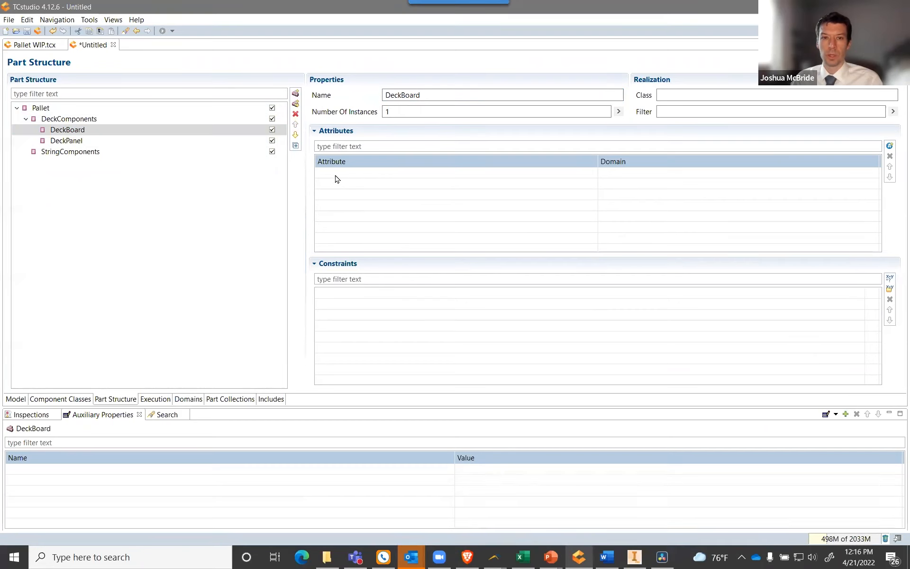
{"action": "double_click", "coordinate": [337, 179]}
{"action": "type", "text": "Lengt"}
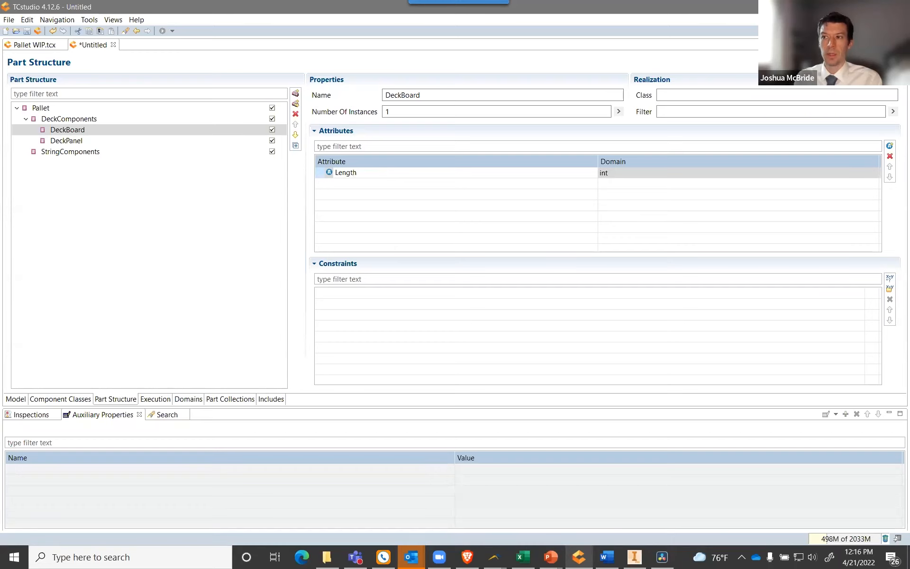
{"action": "type", "text": "h"}
{"action": "key", "text": "Return"}
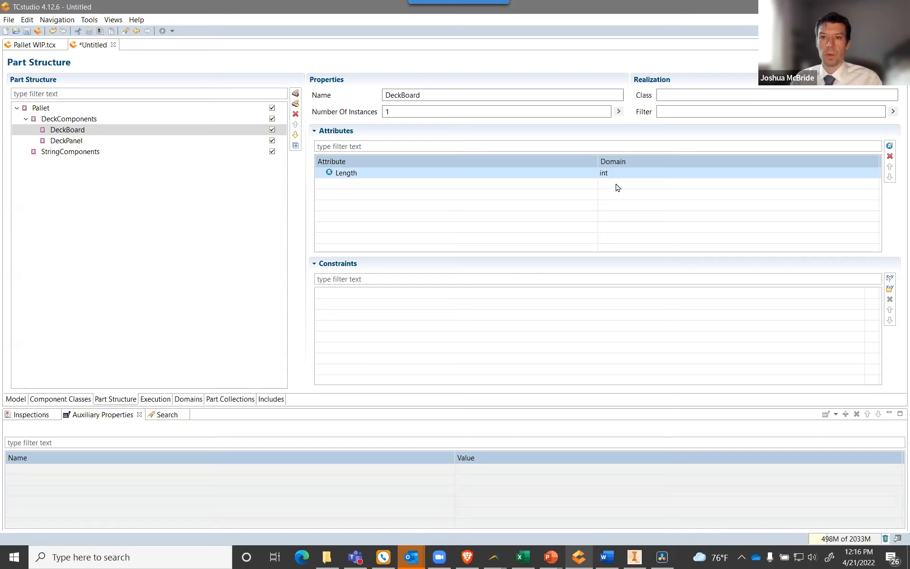
Set the domain of DeckBoard's Length attribute to the range 24..60.
{"action": "left_click", "coordinate": [607, 173]}
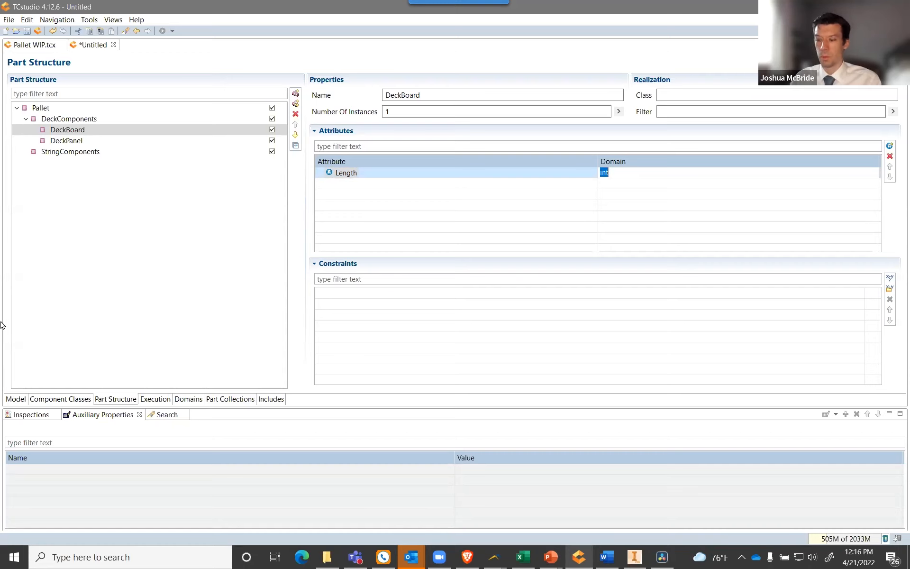
{"action": "type", "text": "24"}
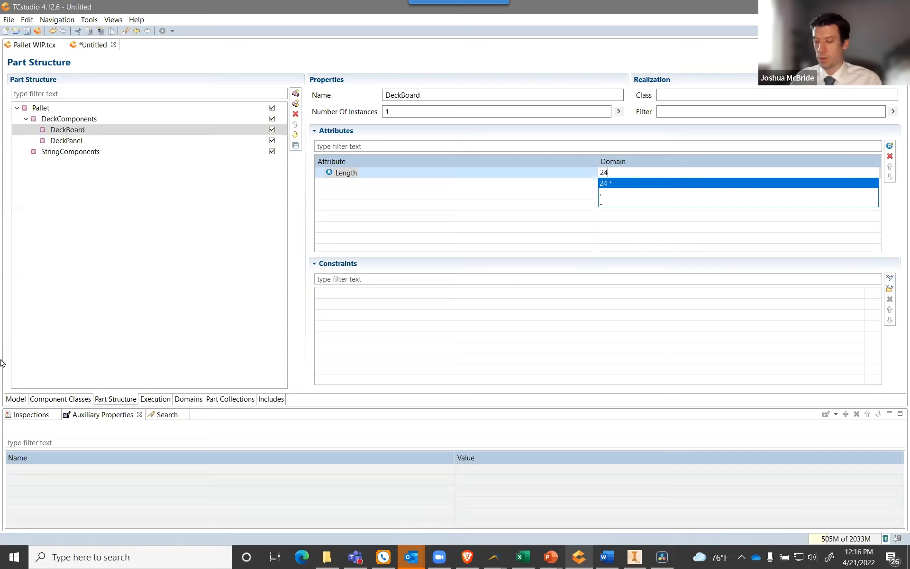
{"action": "type", "text": "..6"}
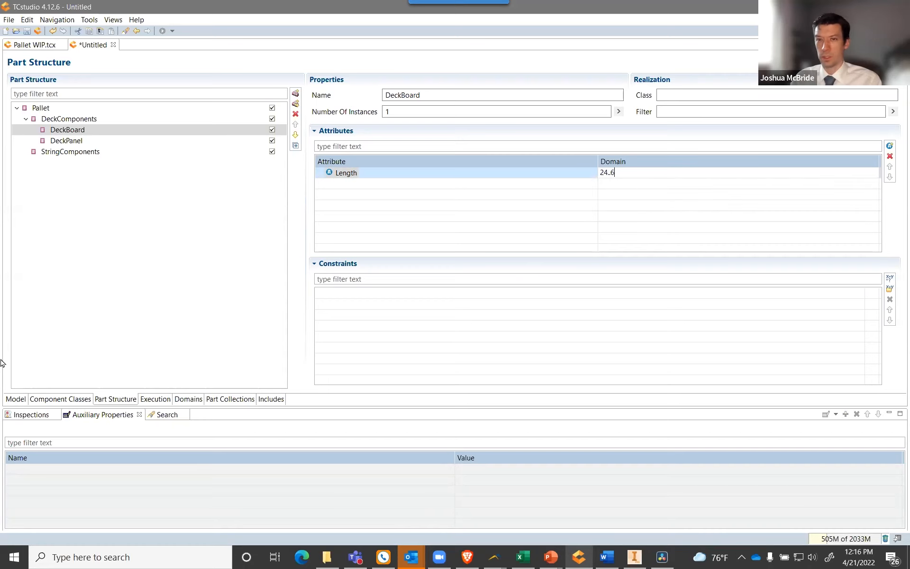
{"action": "type", "text": "0"}
{"action": "key", "text": "Return"}
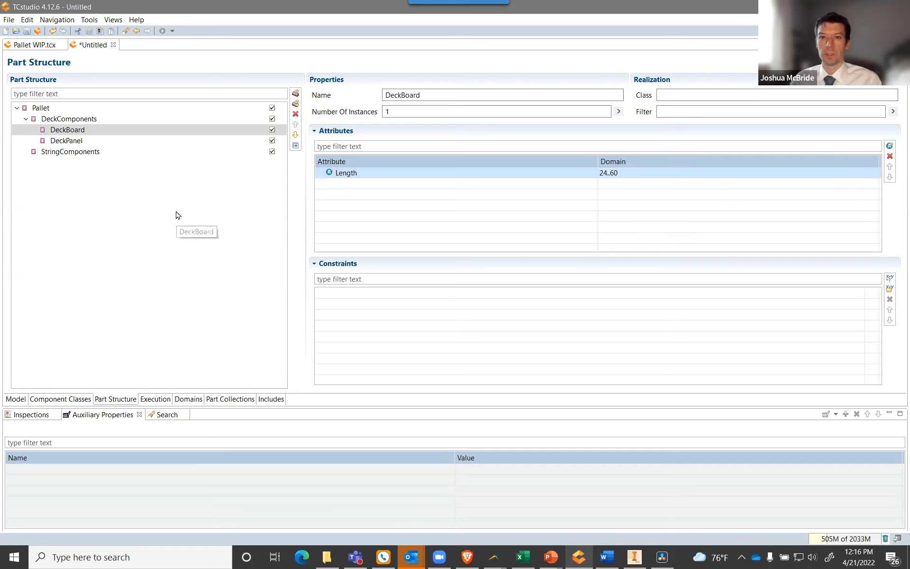
Replace the range in the Length attribute's domain with int.
{"action": "left_click", "coordinate": [613, 176]}
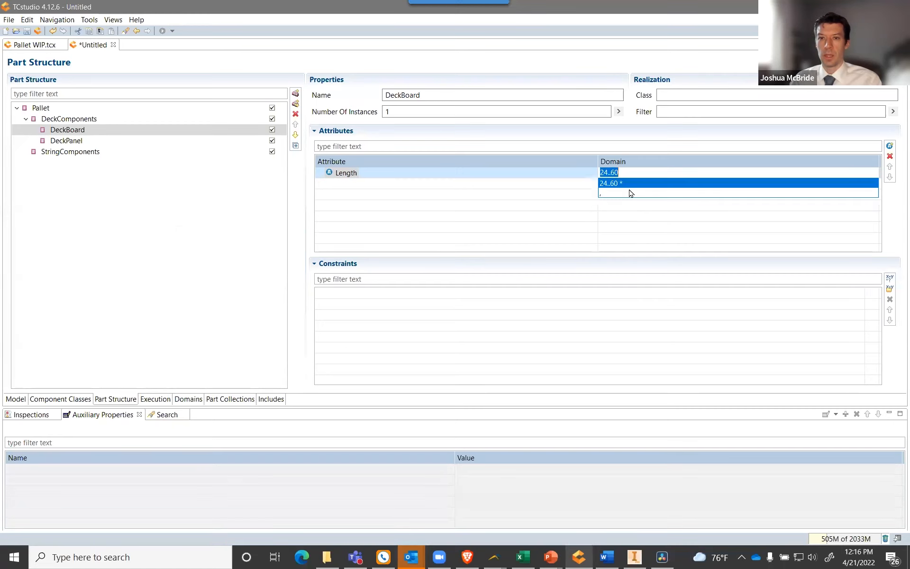
{"action": "type", "text": "int"}
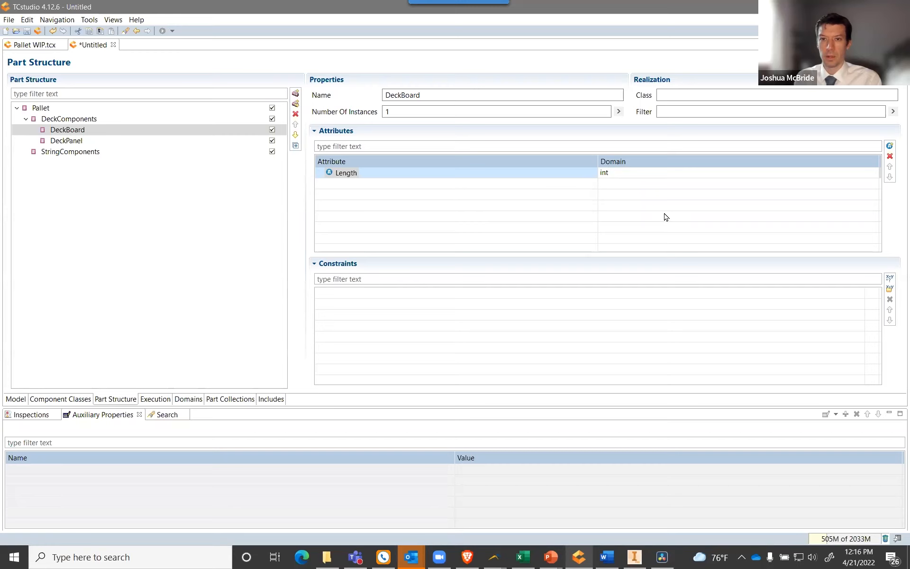
{"action": "key", "text": "BackSpace"}
{"action": "key", "text": "Return"}
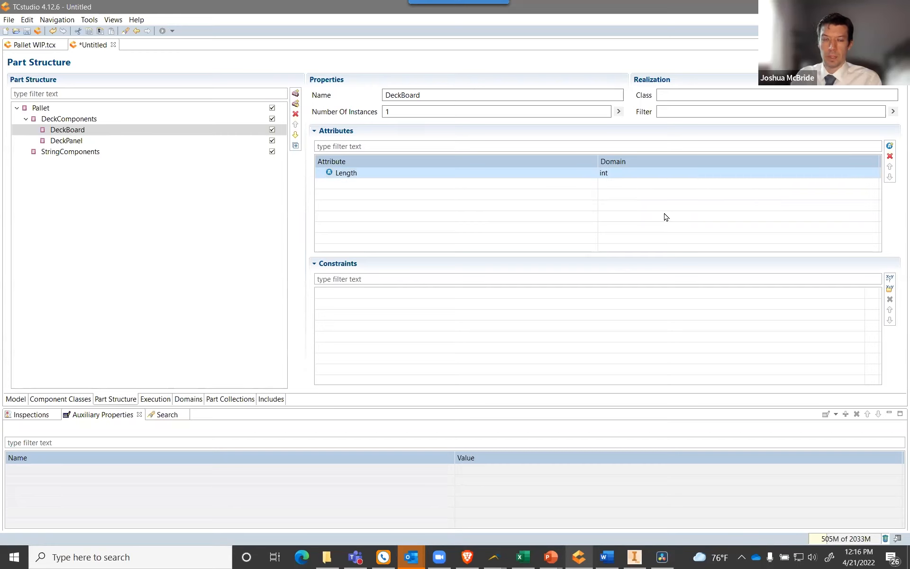
Clear the Length attribute's domain and choose int from the suggested domain types.
{"action": "left_click", "coordinate": [615, 172]}
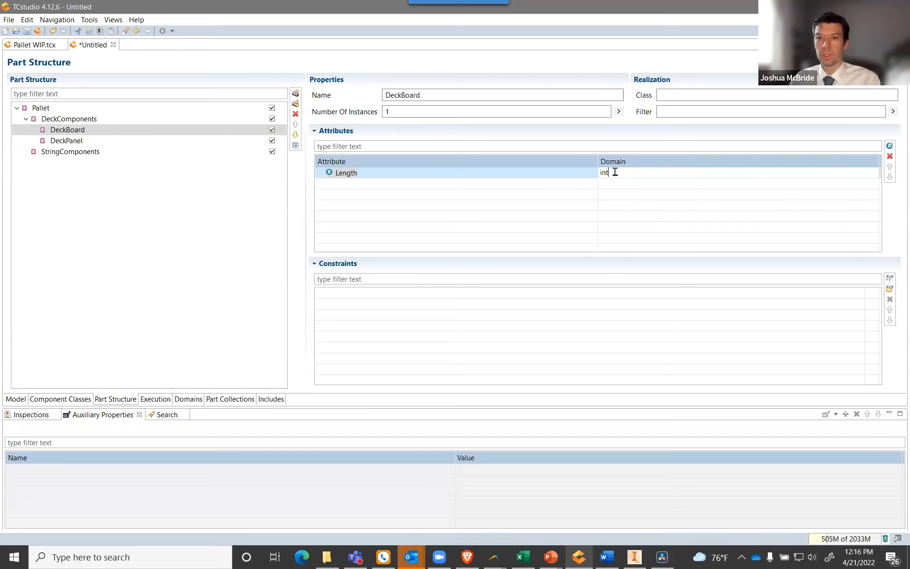
{"action": "key", "text": "BackSpace"}
{"action": "key", "text": "BackSpace"}
{"action": "key", "text": "BackSpace"}
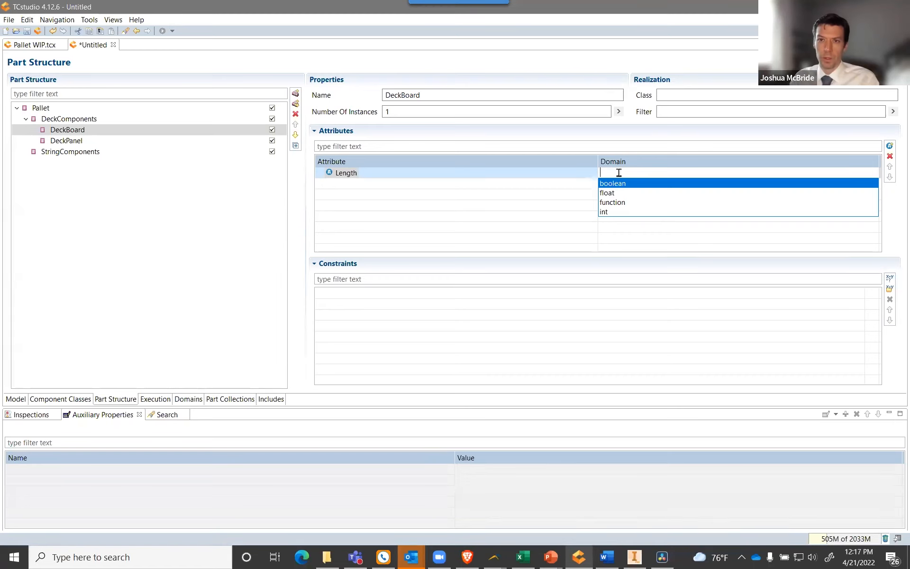
{"action": "left_click", "coordinate": [610, 213]}
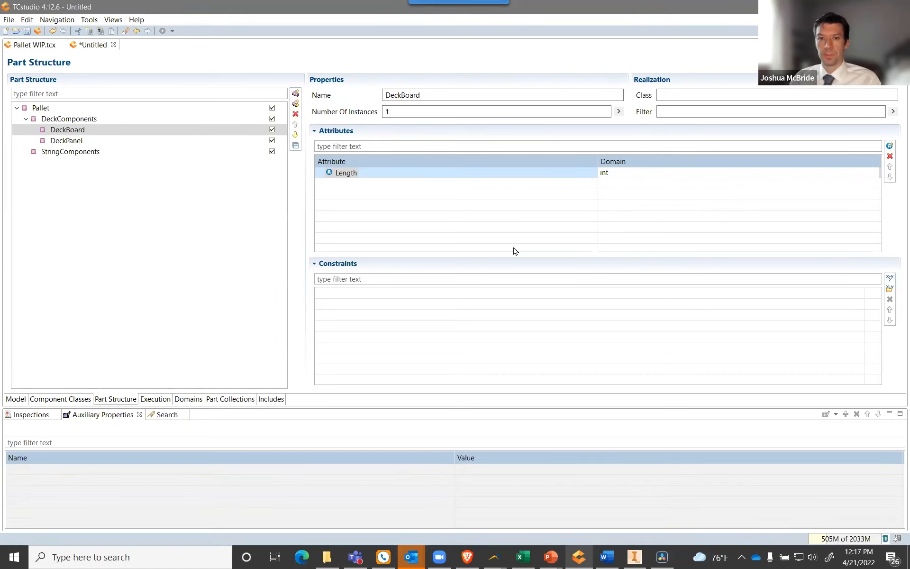
{"action": "left_click", "coordinate": [646, 184]}
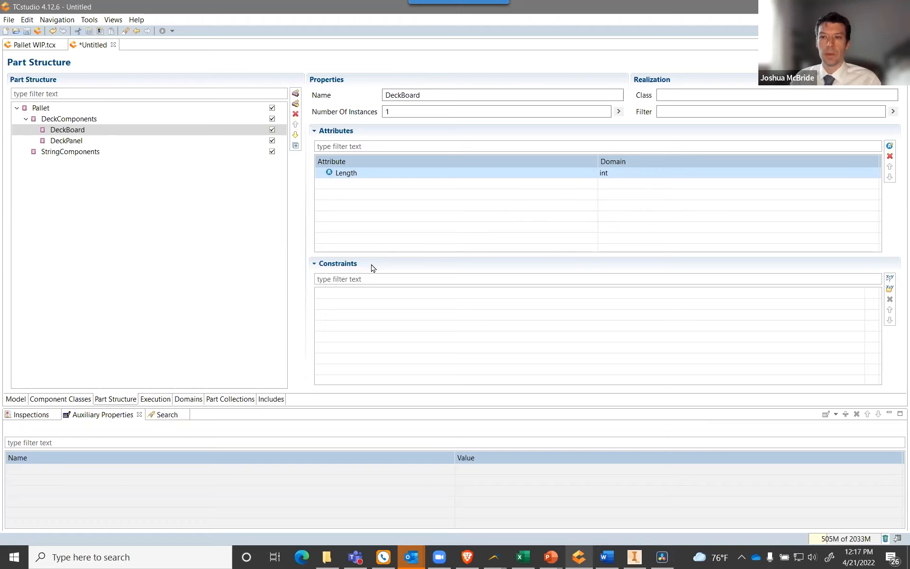
Add a DeckBoard constraint requiring Length>=24, built from the Length attribute and the >= operator.
{"action": "left_click", "coordinate": [889, 278]}
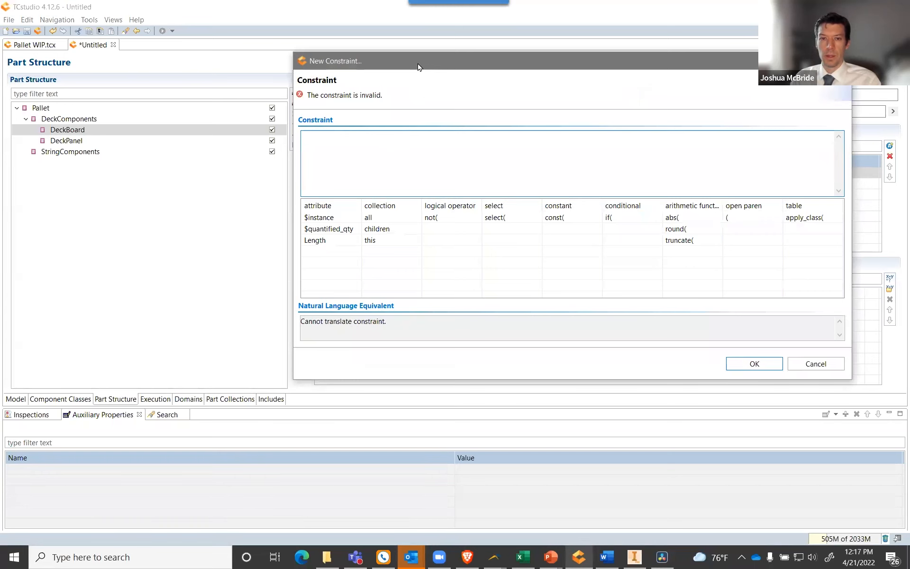
{"action": "left_click_drag", "start_coordinate": [419, 67], "coordinate": [298, 65]}
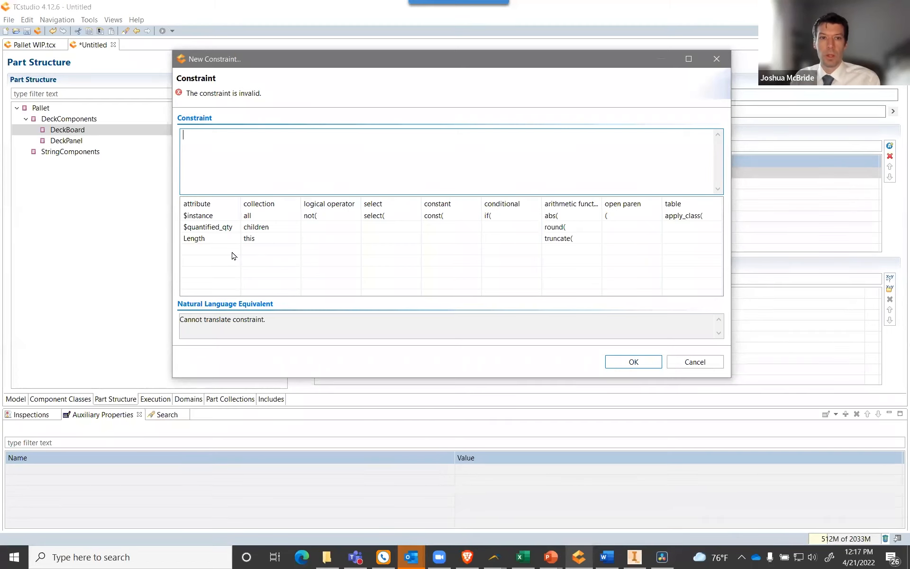
{"action": "double_click", "coordinate": [202, 241]}
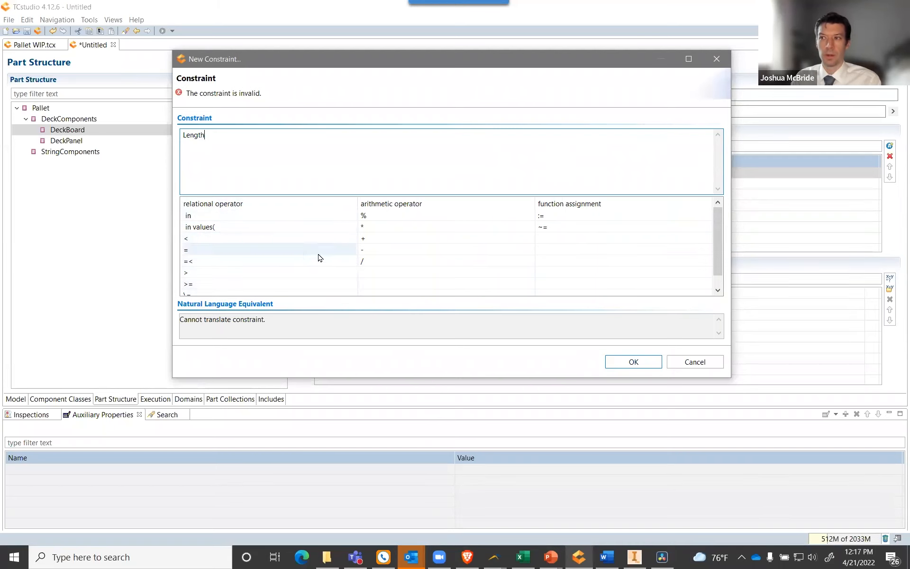
{"action": "scroll", "coordinate": [271, 248], "scroll_direction": "down", "scroll_amount": 1}
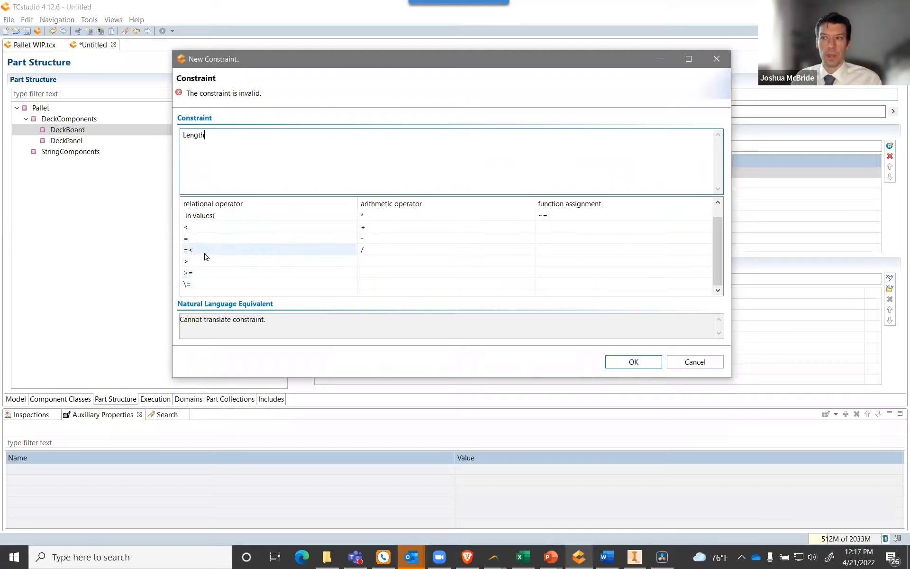
{"action": "double_click", "coordinate": [202, 277]}
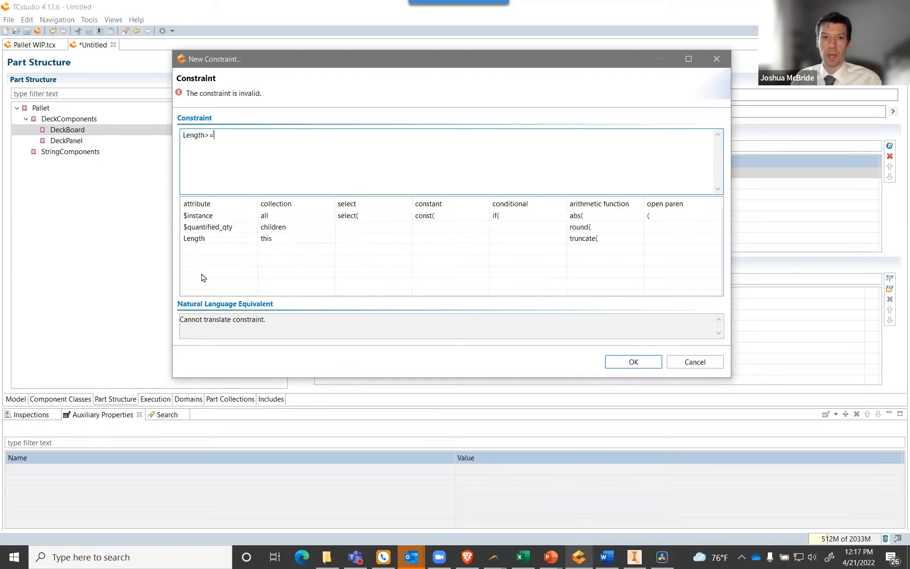
{"action": "type", "text": "24"}
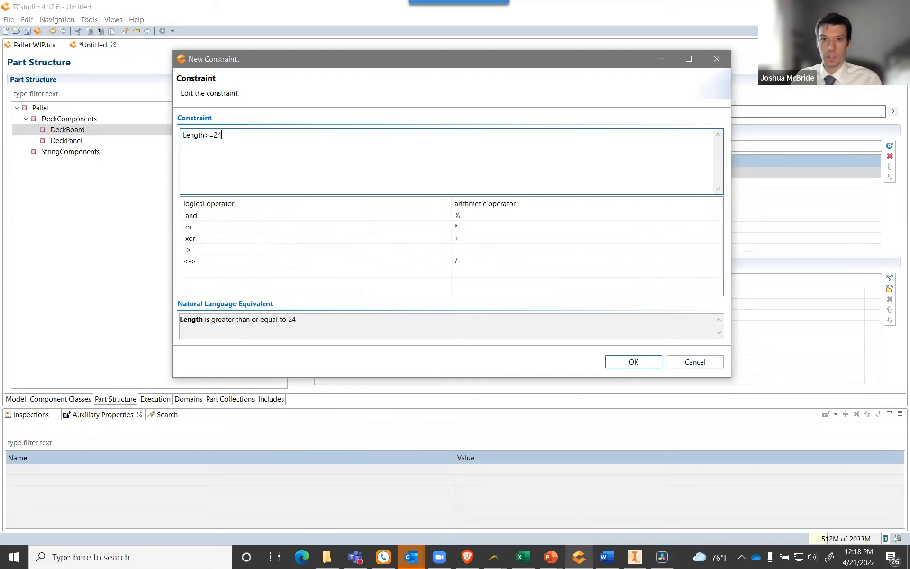
{"action": "left_click", "coordinate": [629, 364]}
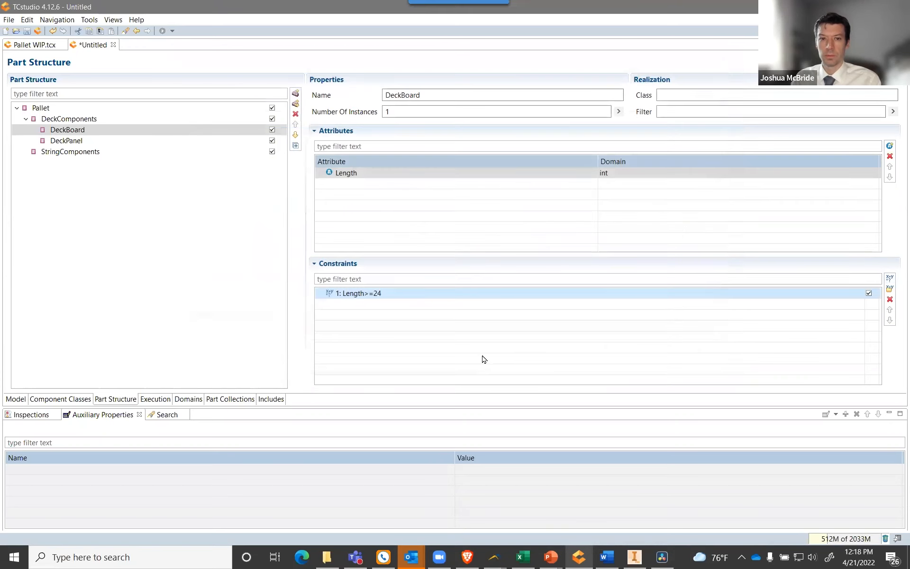
Add a second DeckBoard constraint limiting the attribute with Length=<60.
{"action": "left_click", "coordinate": [890, 279]}
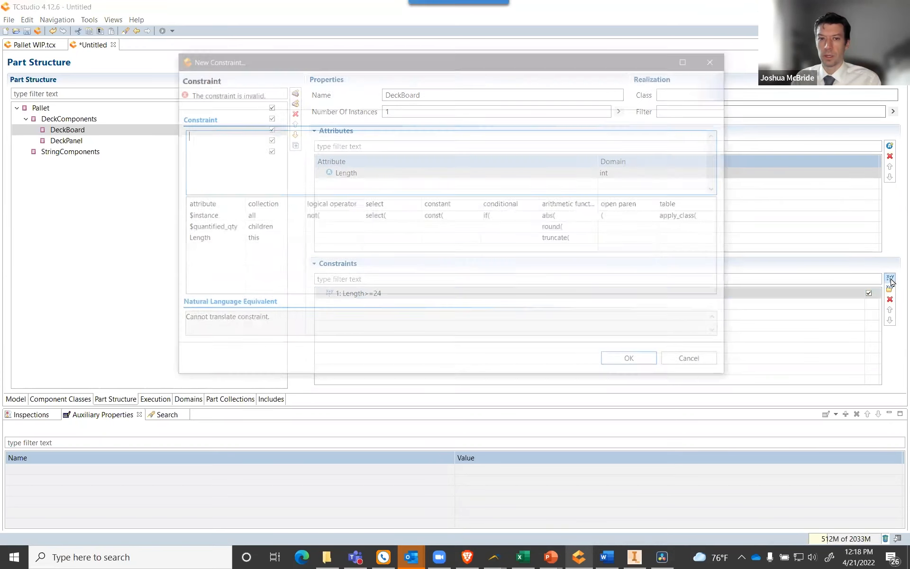
{"action": "double_click", "coordinate": [200, 239]}
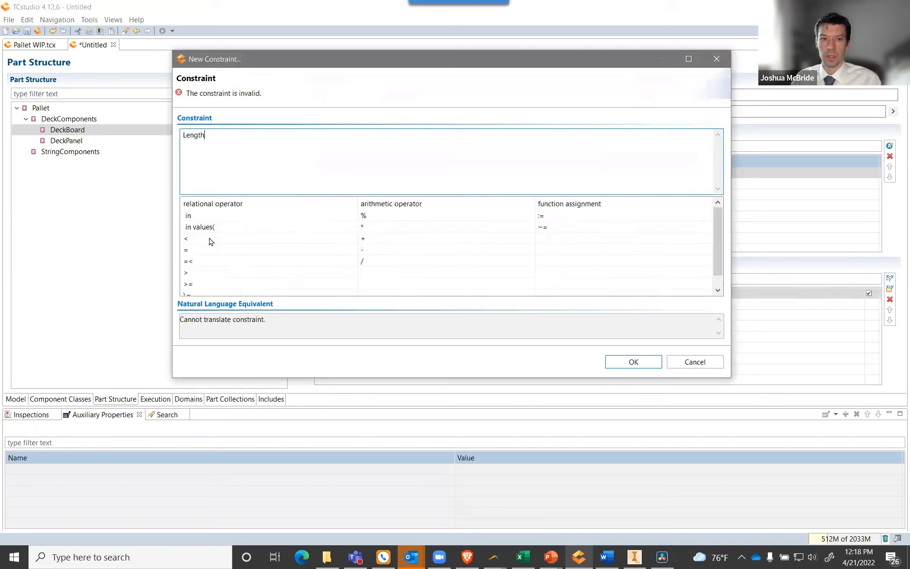
{"action": "double_click", "coordinate": [206, 262]}
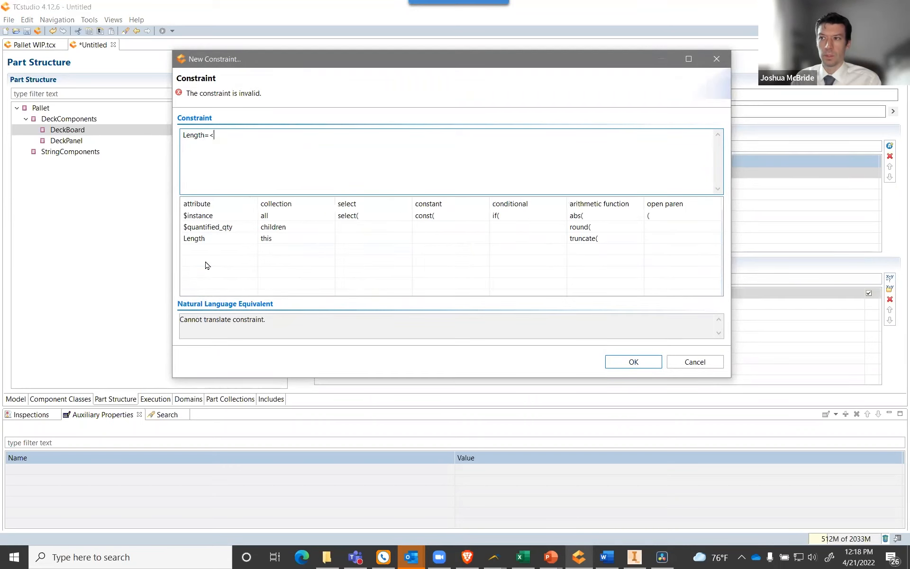
{"action": "type", "text": "60"}
{"action": "key", "text": "Return"}
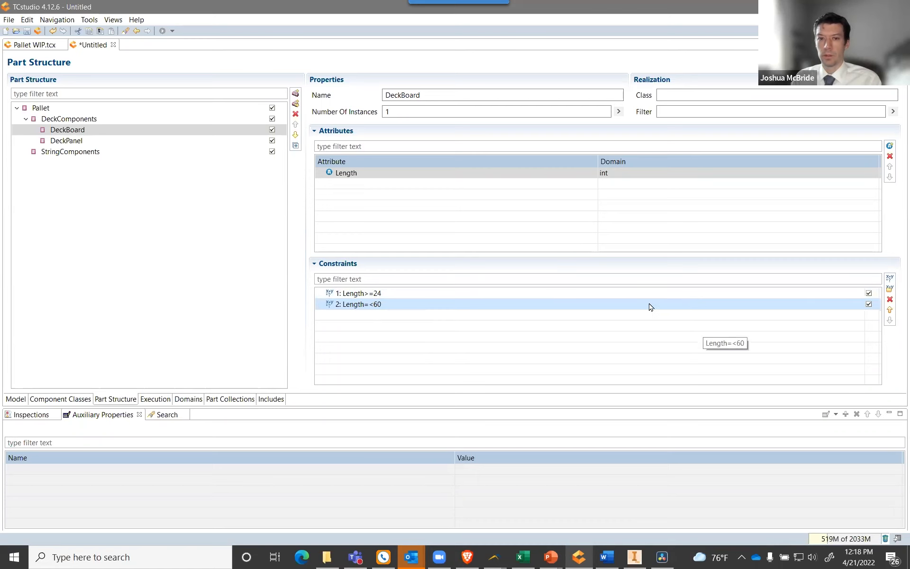
Add a function assignment to DeckBoard that gives Length a default value, Length~=48.
{"action": "left_click", "coordinate": [889, 281]}
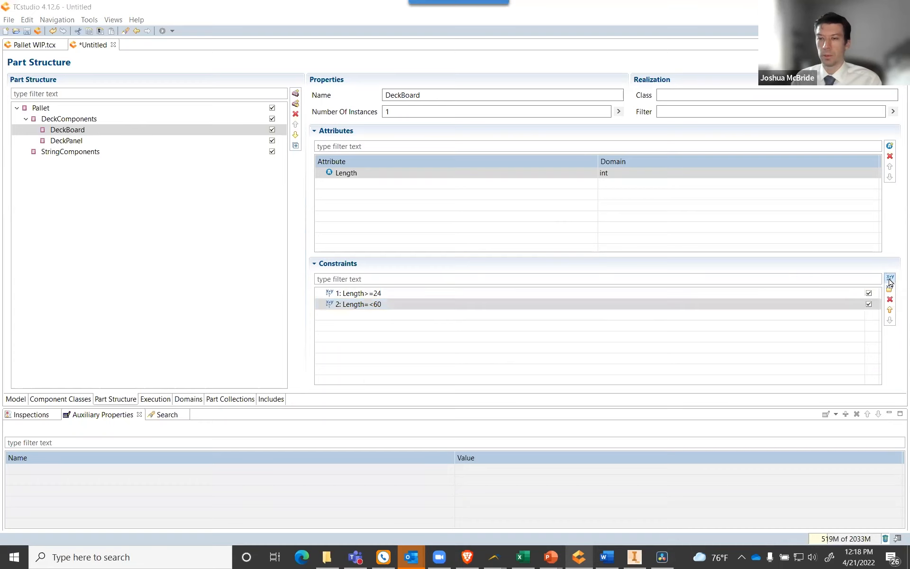
{"action": "double_click", "coordinate": [201, 239]}
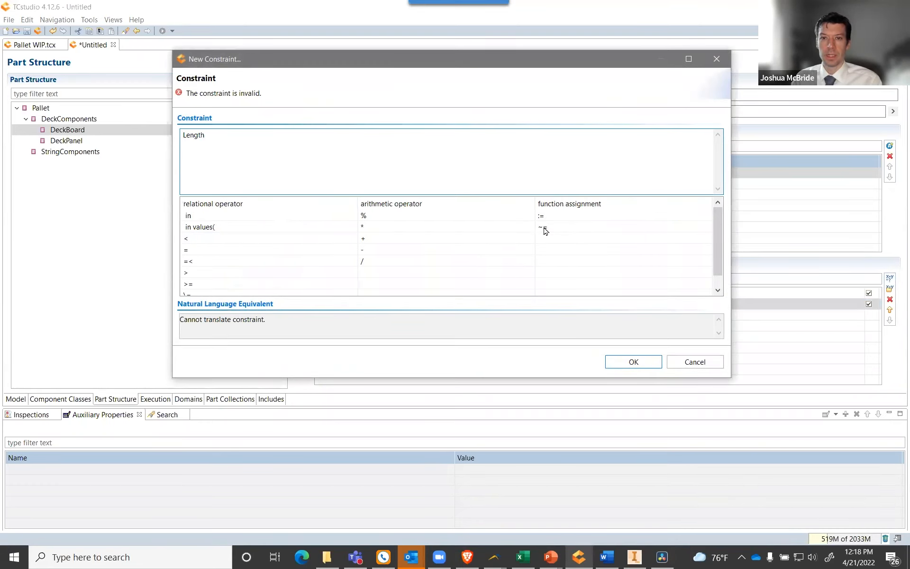
{"action": "double_click", "coordinate": [545, 230]}
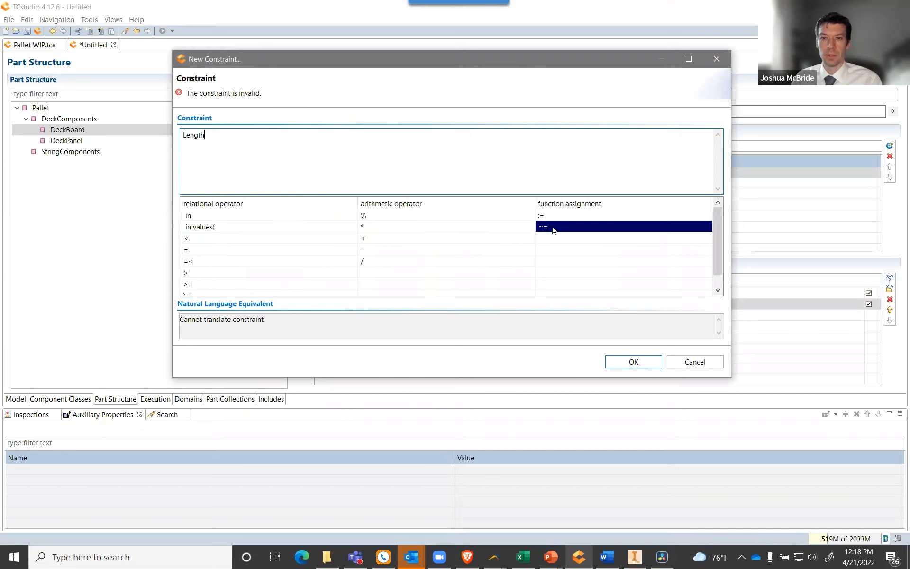
{"action": "left_click", "coordinate": [220, 140]}
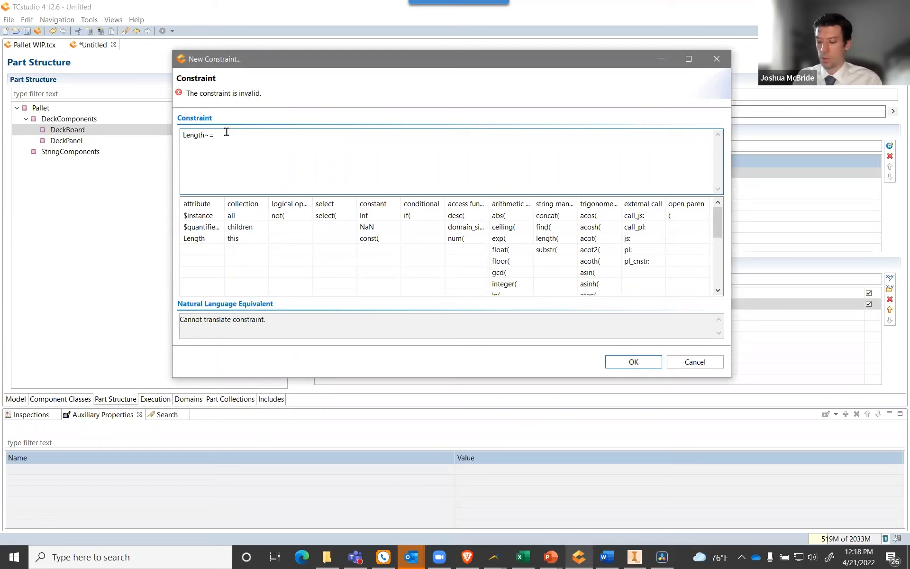
{"action": "type", "text": "48"}
{"action": "key", "text": "Return"}
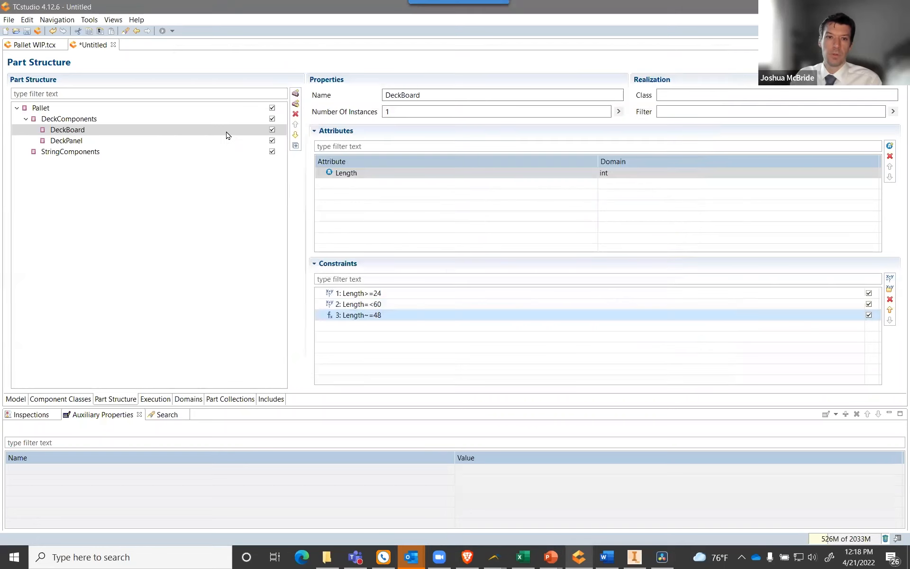
Delete the Length~=48 function from DeckBoard's constraints.
{"action": "right_click", "coordinate": [370, 319]}
{"action": "left_click", "coordinate": [391, 321]}
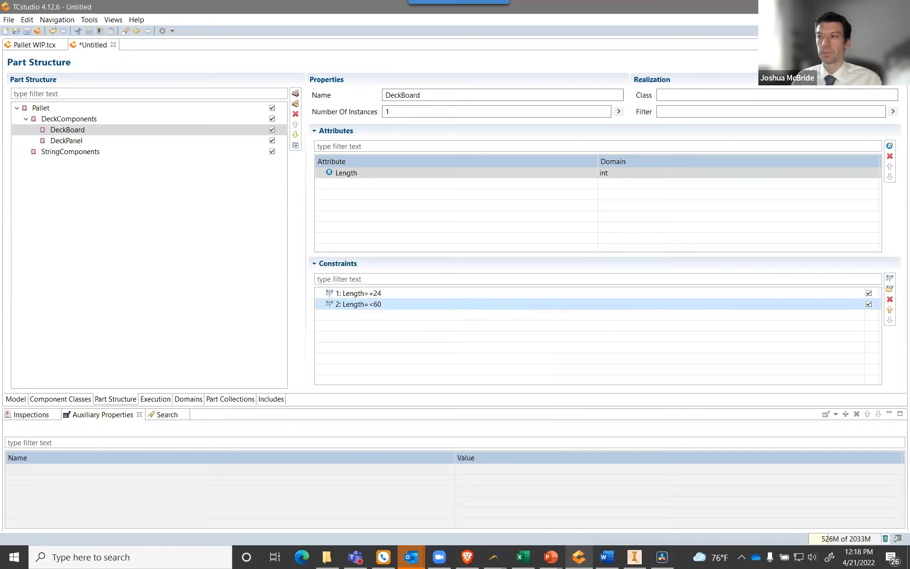
{"action": "key", "text": "alt+Tab"}
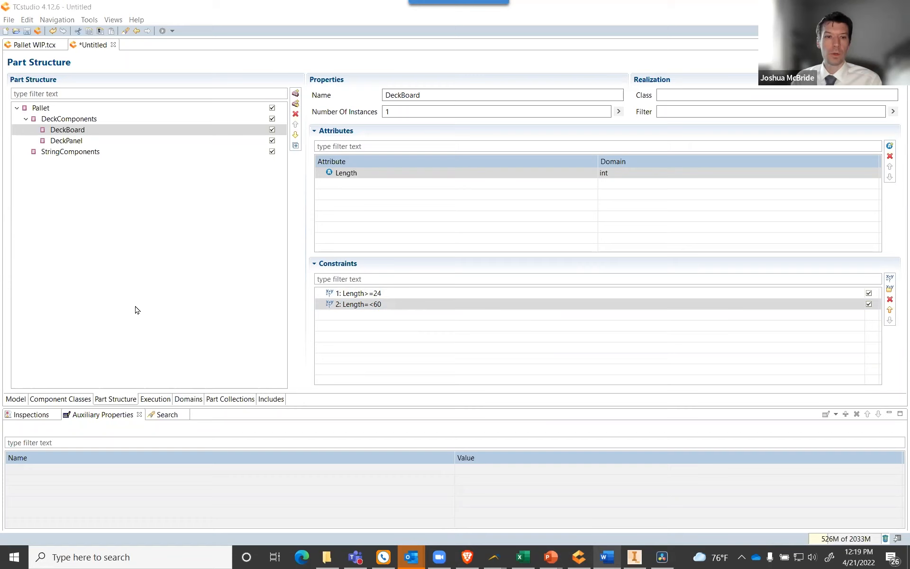
Add an application to the model's execution and name it Pallet.
{"action": "left_click", "coordinate": [167, 400]}
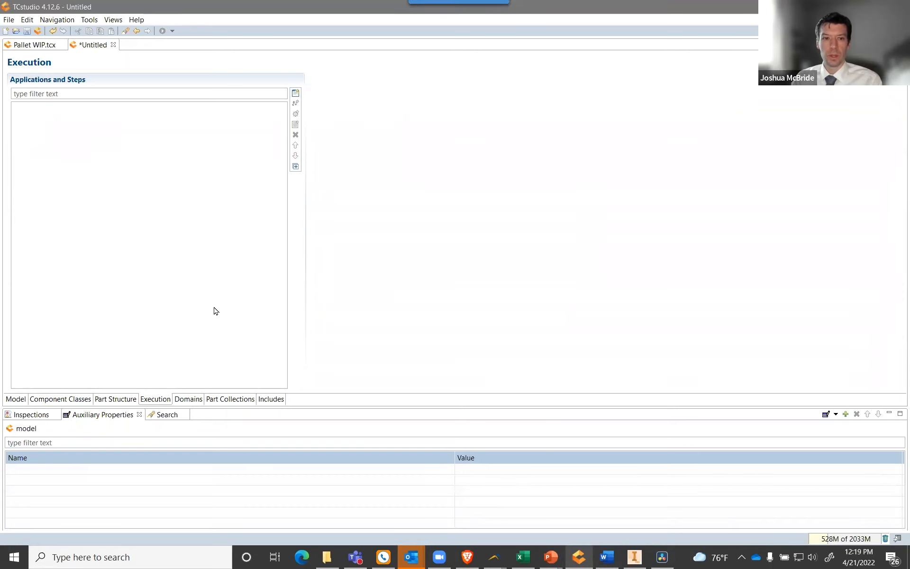
{"action": "left_click", "coordinate": [295, 94]}
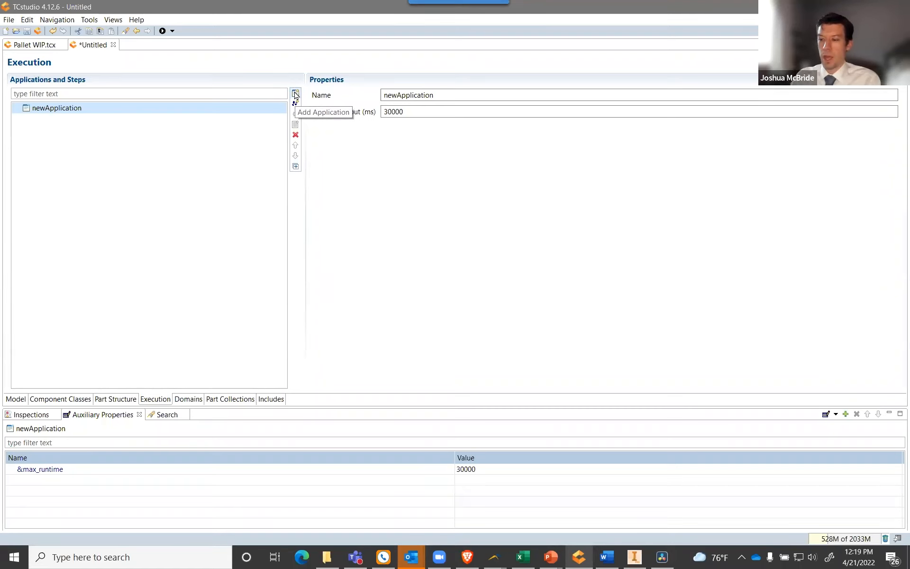
{"action": "left_click_drag", "start_coordinate": [448, 94], "coordinate": [369, 89]}
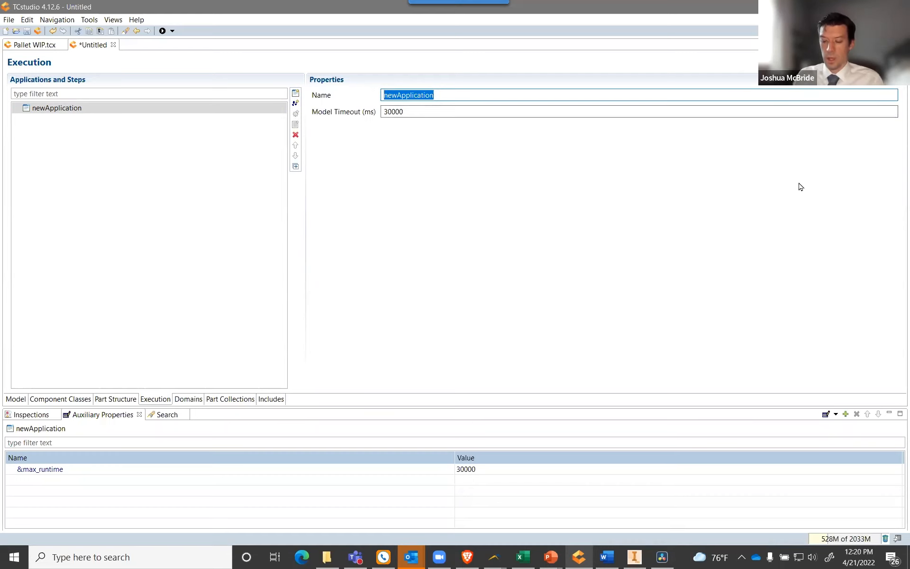
{"action": "type", "text": "Pallet"}
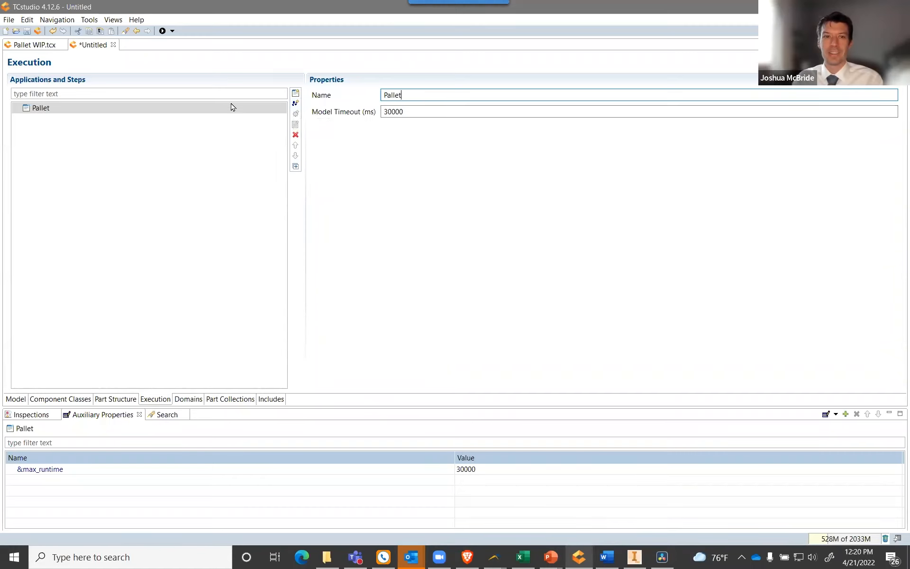
{"action": "double_click", "coordinate": [408, 92]}
{"action": "left_click", "coordinate": [423, 94]}
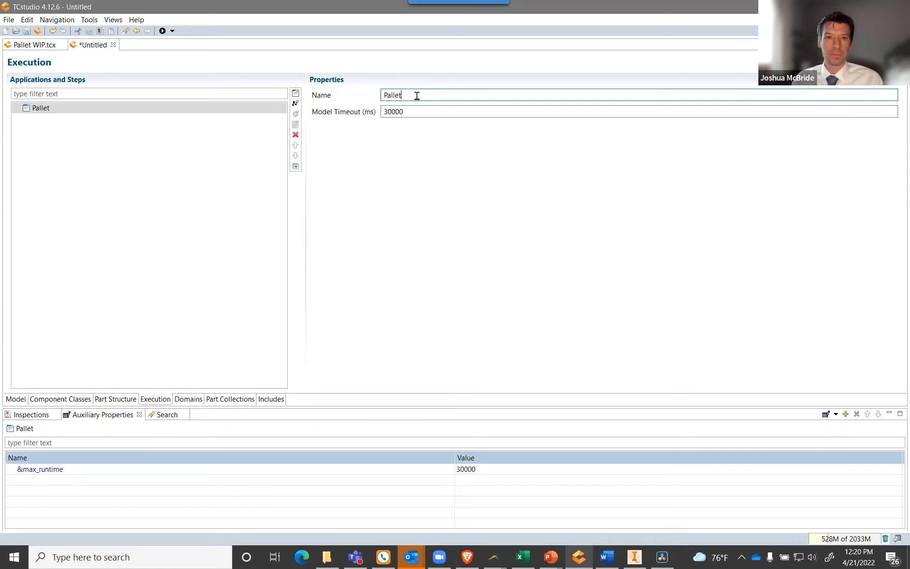
Add a step to the Pallet application named SizeRequirements, with the description Size Requirements.
{"action": "left_click", "coordinate": [294, 102]}
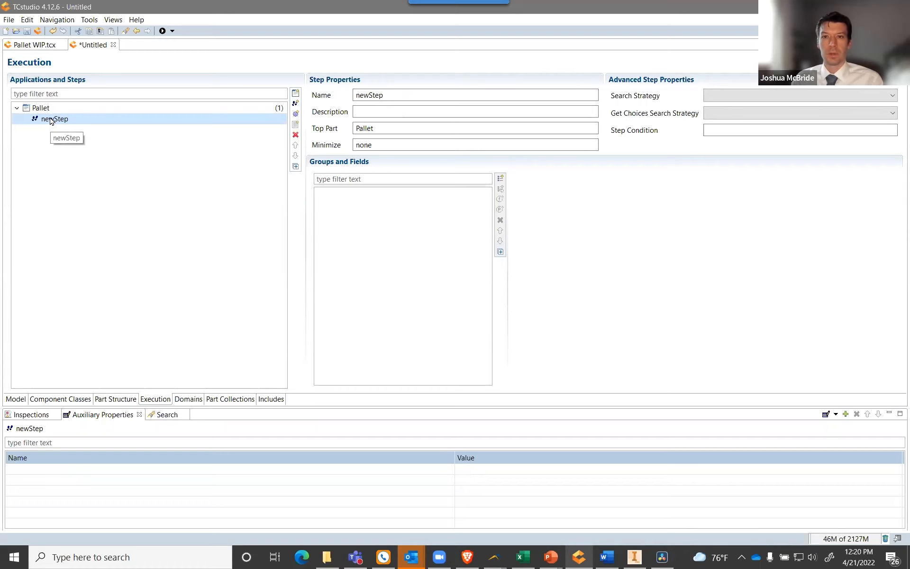
{"action": "double_click", "coordinate": [383, 94]}
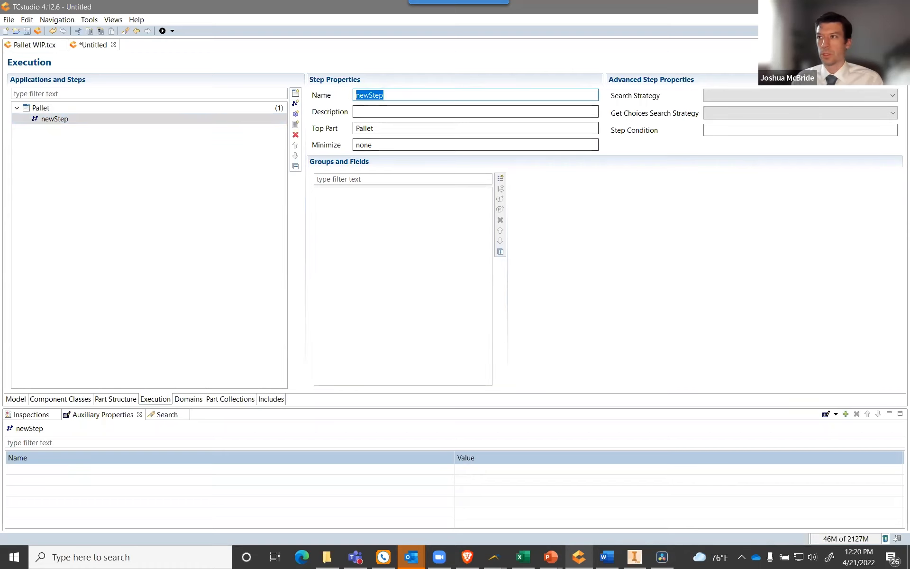
{"action": "type", "text": "Su=iz"}
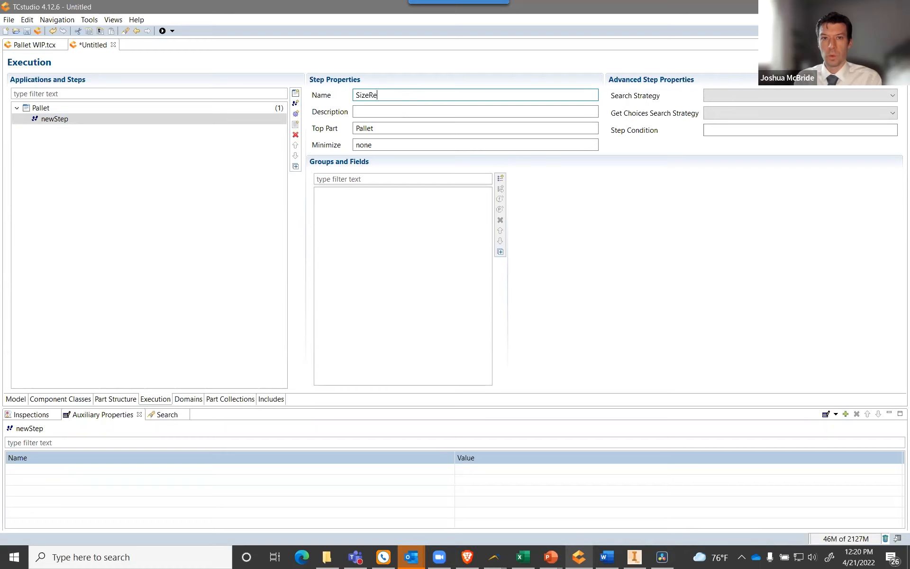
{"action": "type", "text": "eRequirements"}
{"action": "double_click", "coordinate": [423, 94]}
{"action": "key", "text": "ctrl+c"}
{"action": "left_click", "coordinate": [368, 110]}
{"action": "key", "text": "ctrl+v"}
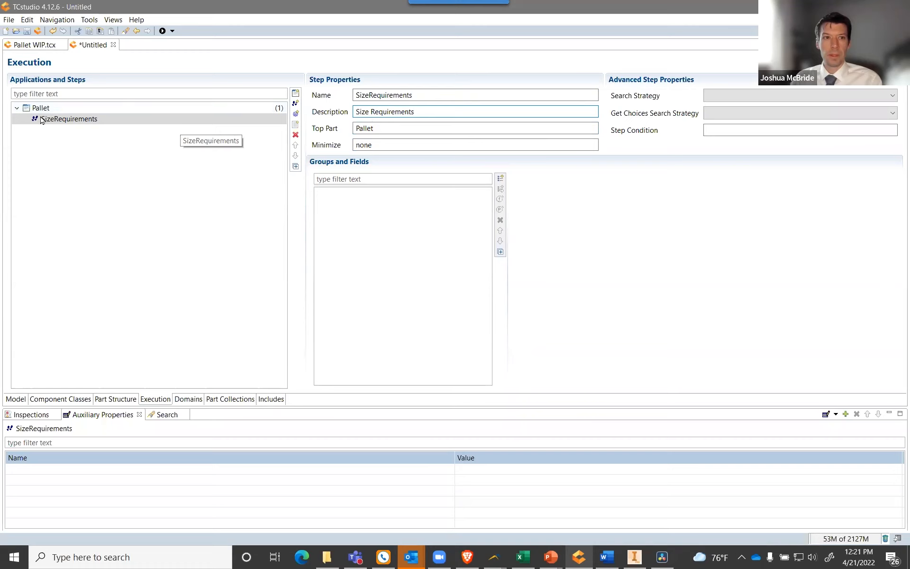
{"action": "left_click", "coordinate": [61, 119]}
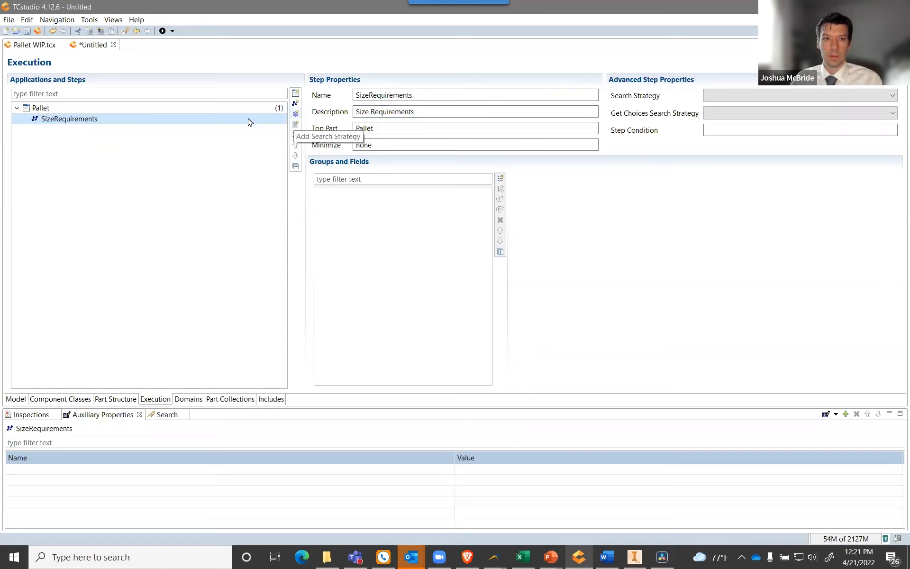
Create a field from DeckBoard's Length attribute in a new group under the SizeRequirements step.
{"action": "left_click", "coordinate": [51, 45]}
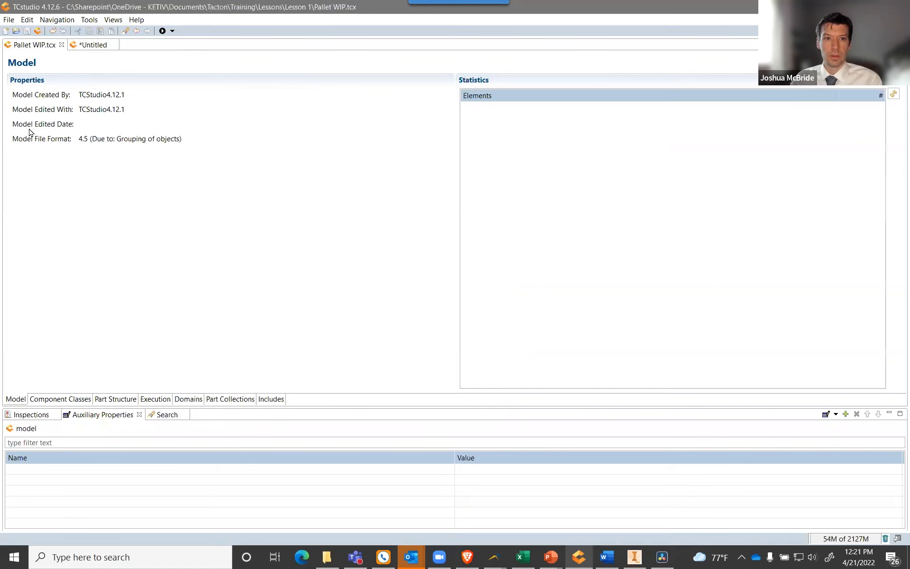
{"action": "left_click", "coordinate": [91, 44]}
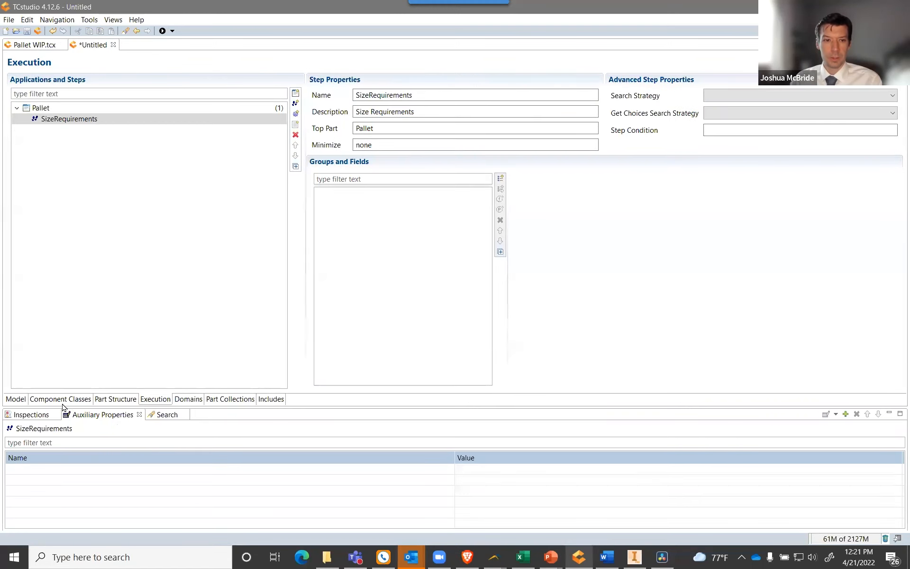
{"action": "left_click", "coordinate": [108, 403]}
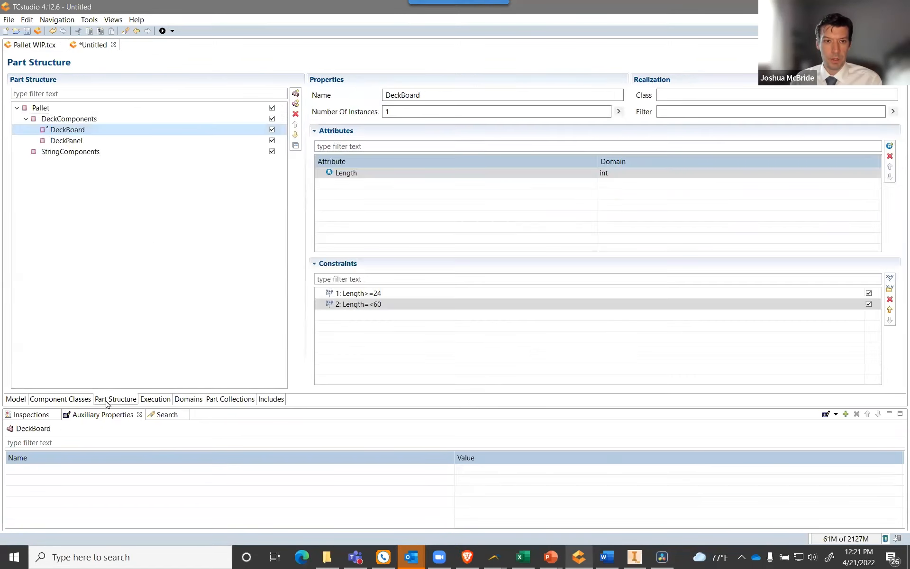
{"action": "left_click", "coordinate": [352, 175]}
{"action": "right_click", "coordinate": [351, 177]}
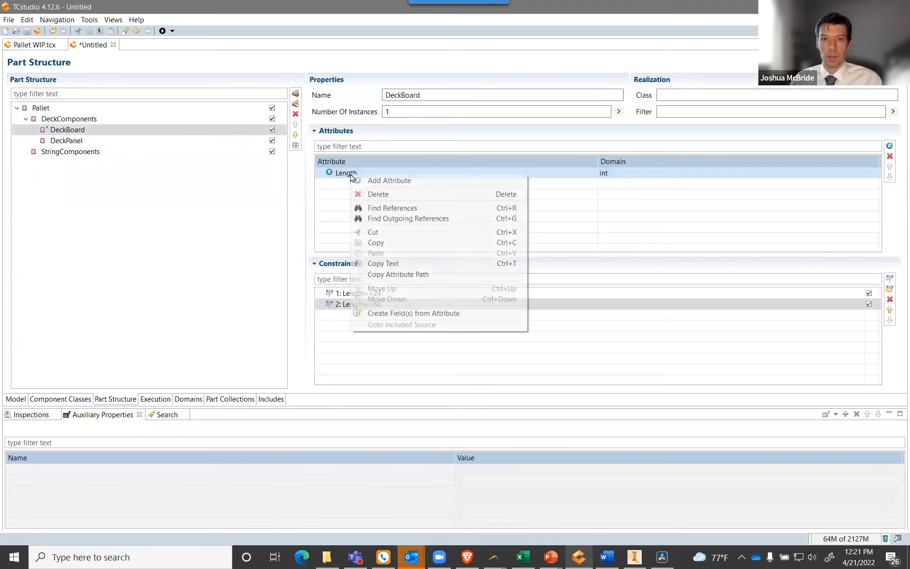
{"action": "left_click", "coordinate": [383, 311]}
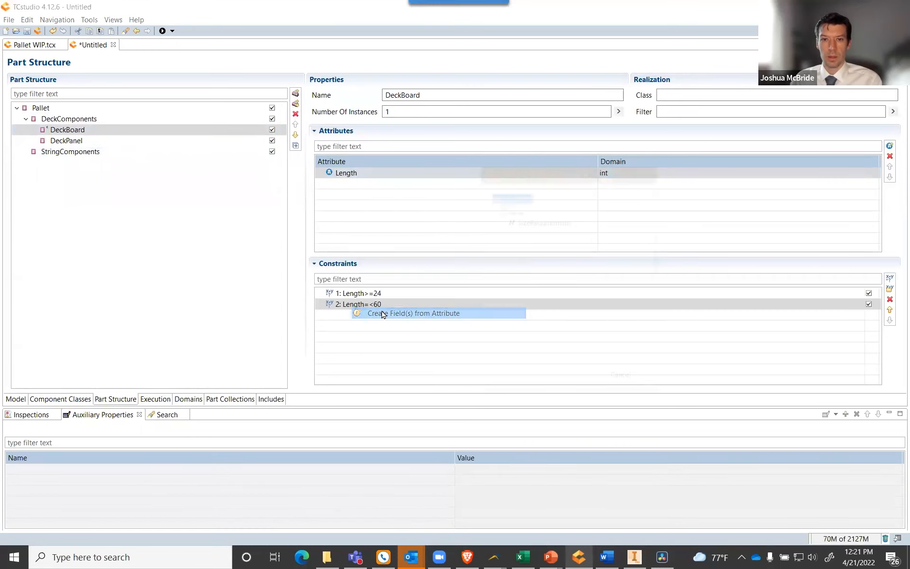
{"action": "left_click", "coordinate": [533, 223]}
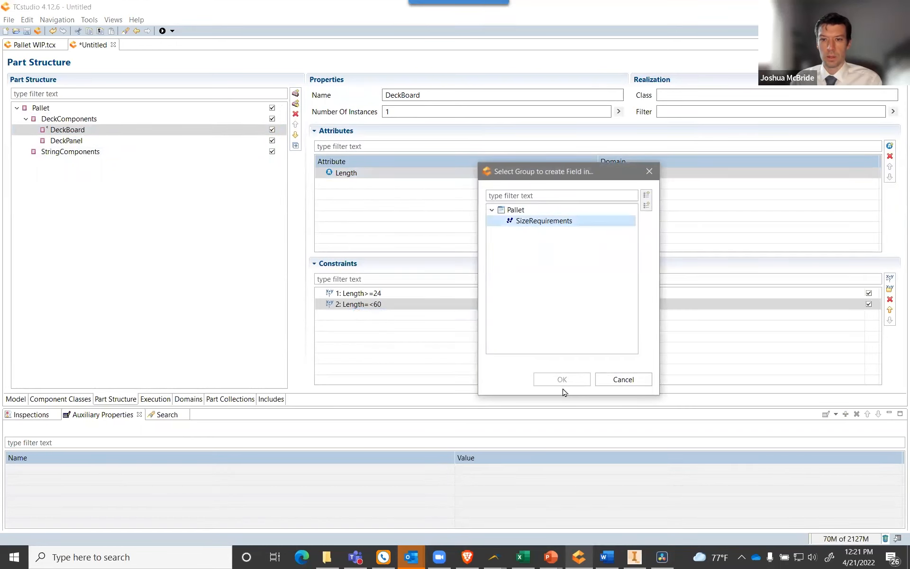
{"action": "left_click", "coordinate": [647, 199]}
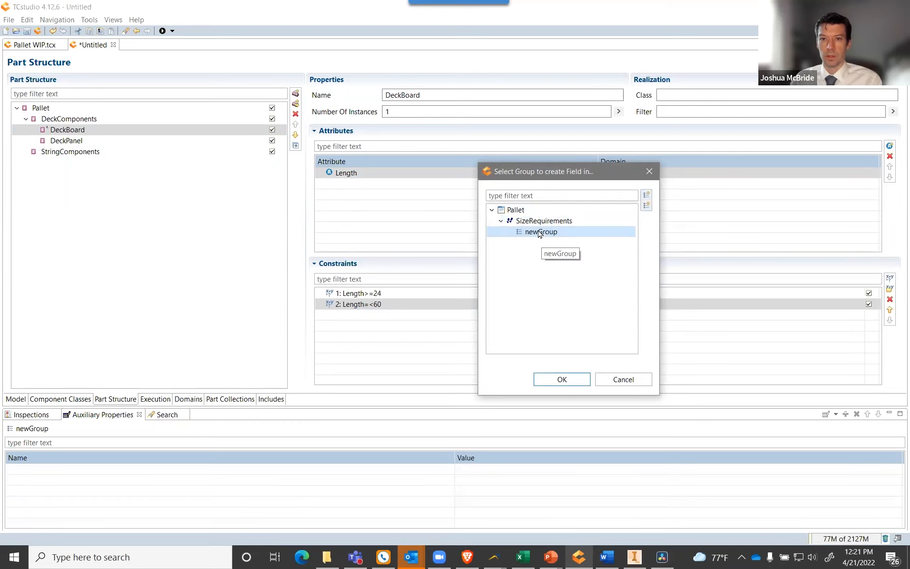
{"action": "left_click", "coordinate": [553, 378]}
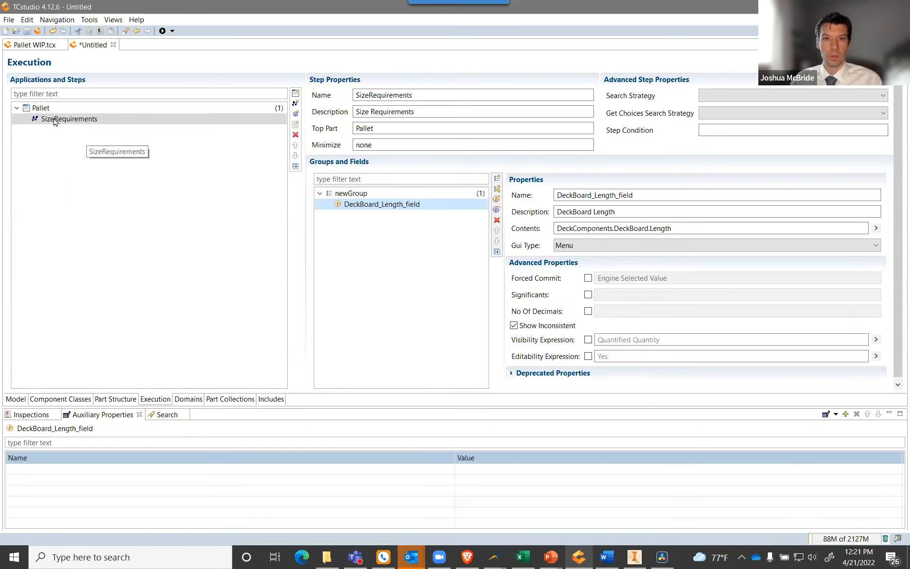
Rename the new field group SizeRequirements and give it the description Size Requirements.
{"action": "left_click", "coordinate": [345, 193]}
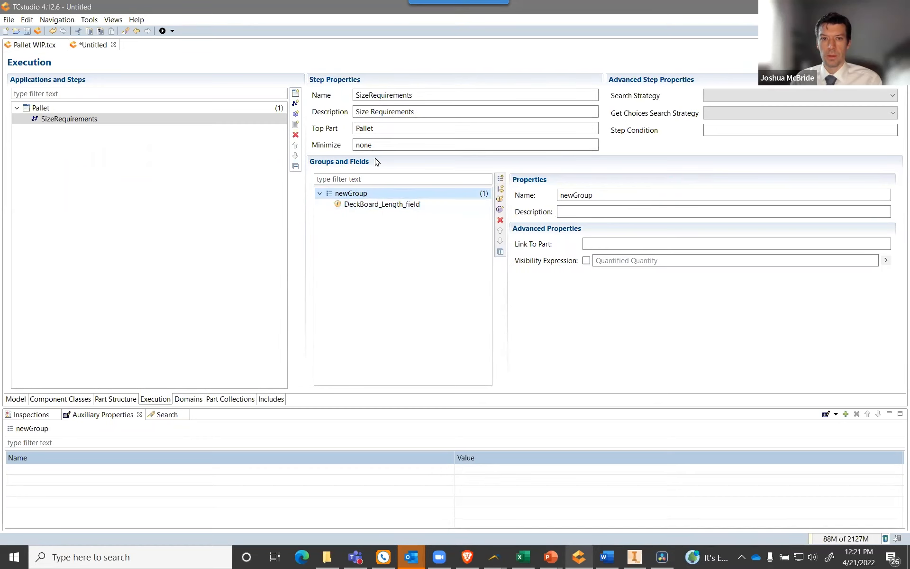
{"action": "double_click", "coordinate": [589, 195]}
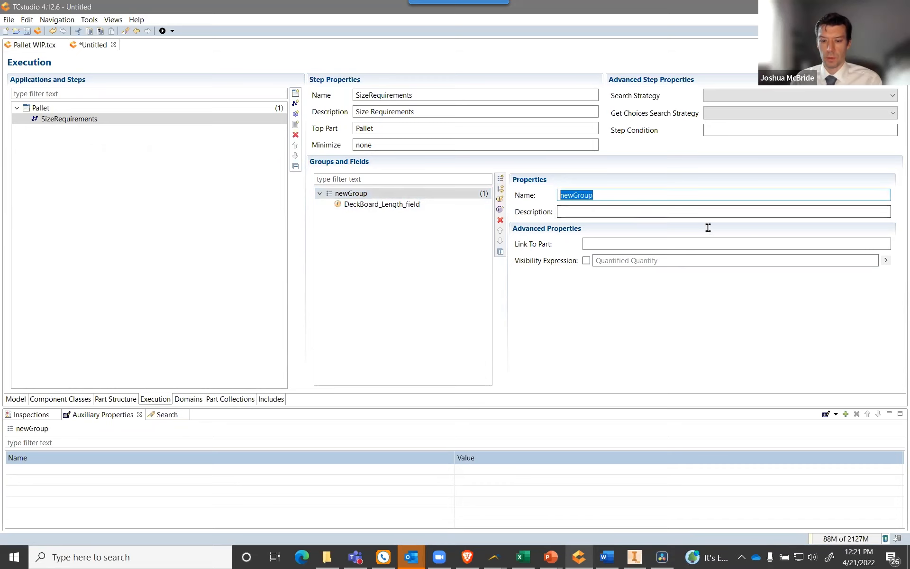
{"action": "type", "text": "Size"}
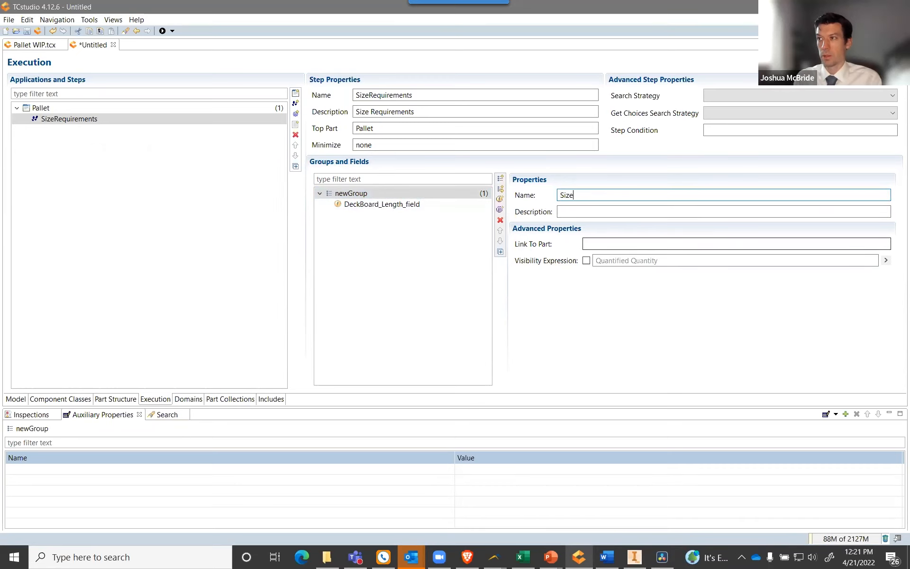
{"action": "key", "text": "BackSpace"}
{"action": "key", "text": "BackSpace"}
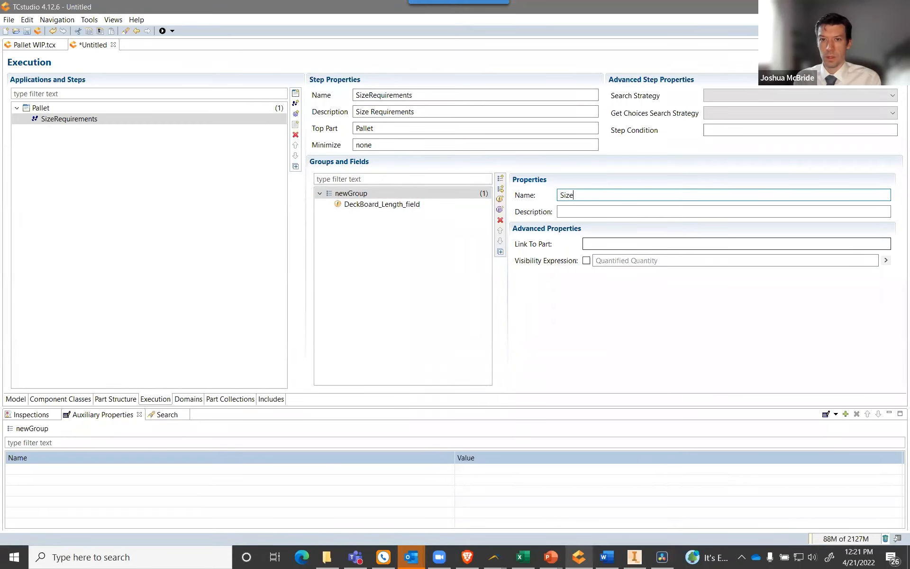
{"action": "type", "text": "SizeR"}
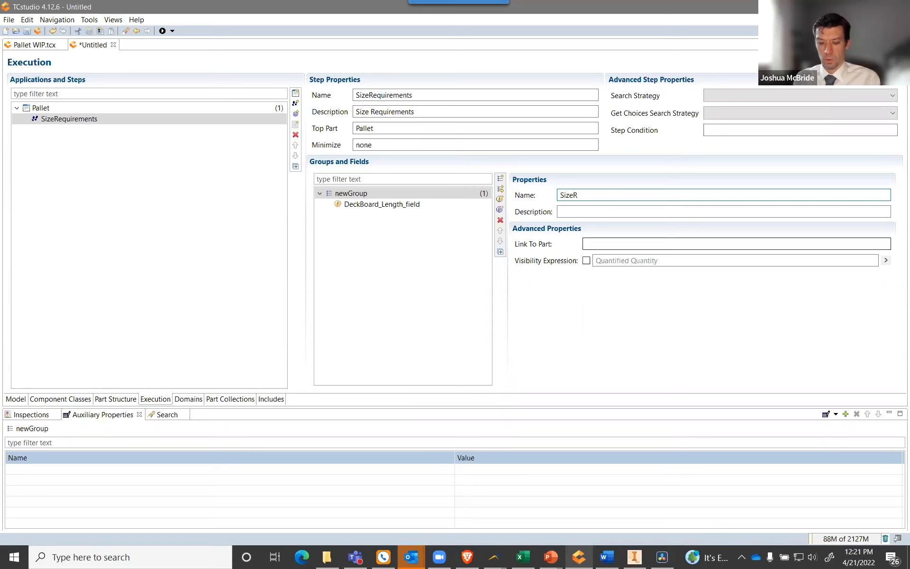
{"action": "type", "text": "equirements"}
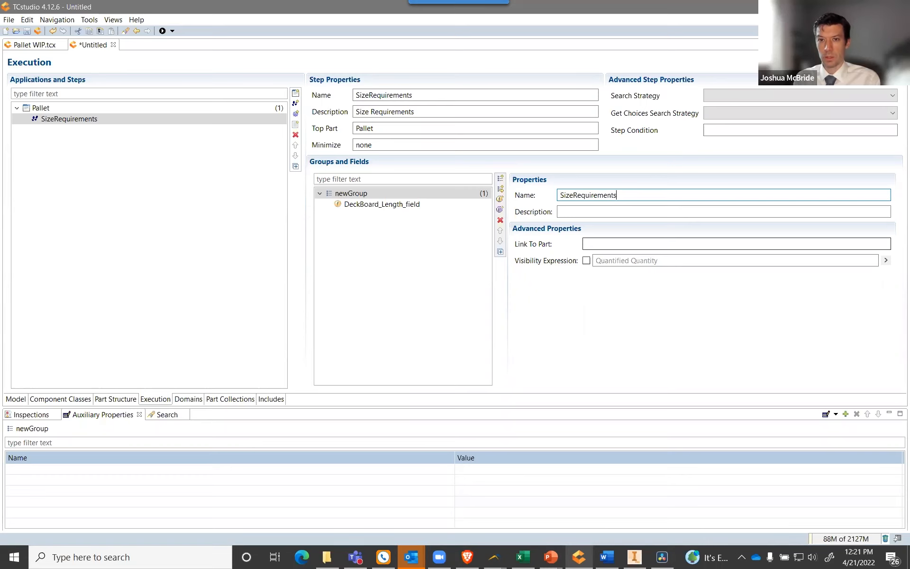
{"action": "left_click", "coordinate": [602, 212]}
{"action": "type", "text": "SizeRequirements"}
{"action": "left_click", "coordinate": [575, 211]}
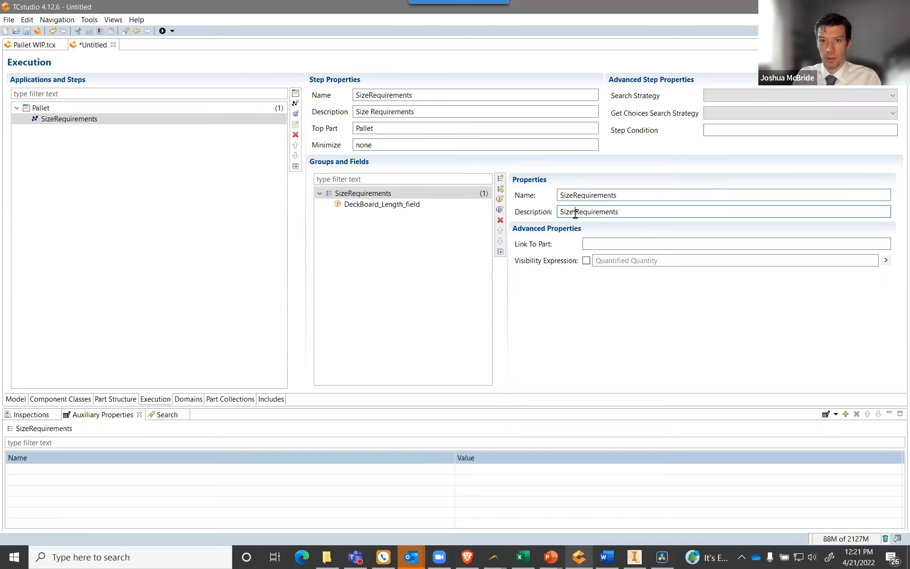
Rename the Pallet application's step PalletConfigurator and change its description to Pallet Configurator.
{"action": "left_click", "coordinate": [89, 120]}
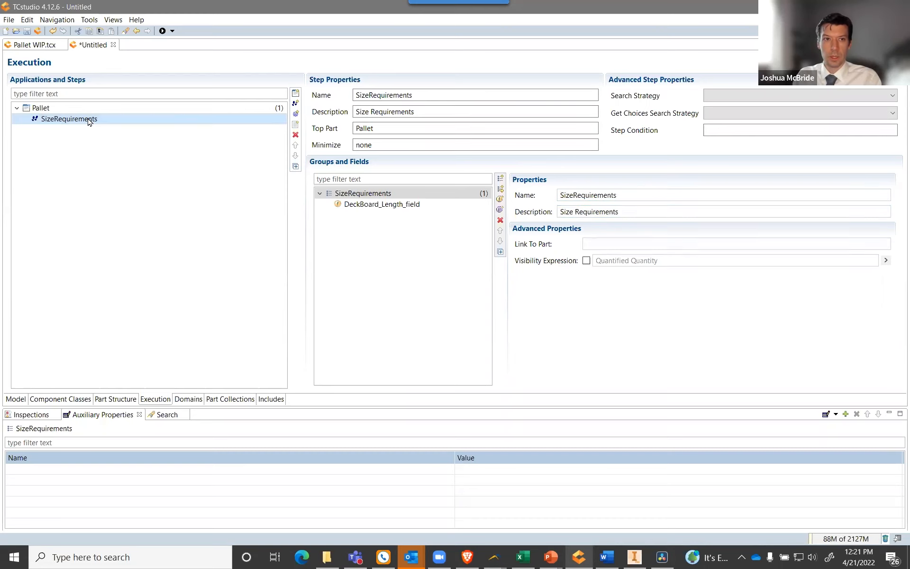
{"action": "double_click", "coordinate": [419, 98]}
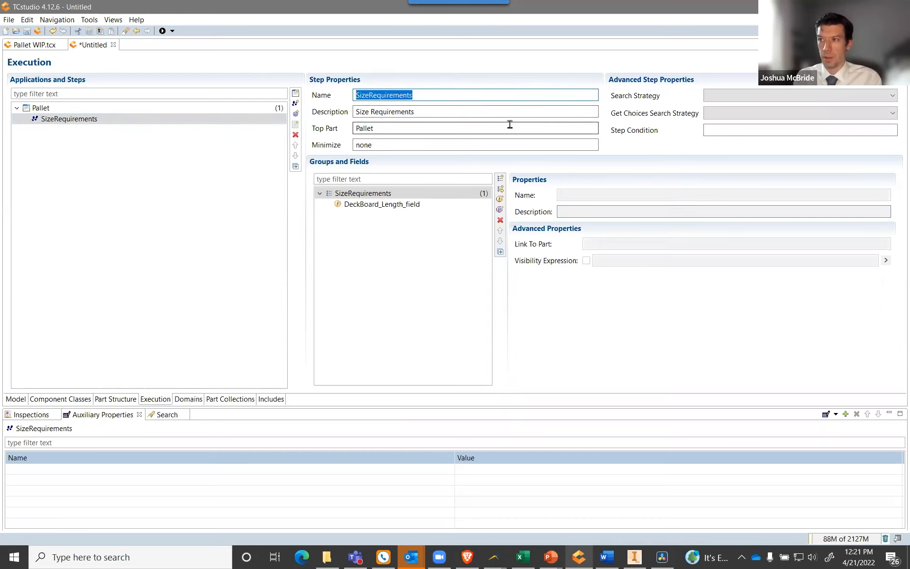
{"action": "type", "text": "Palle"}
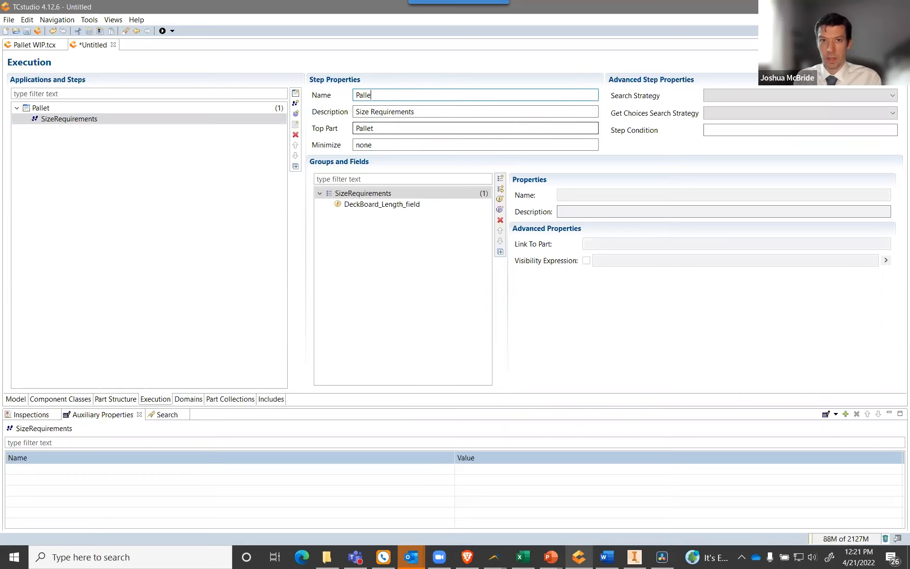
{"action": "type", "text": "tConfigurator"}
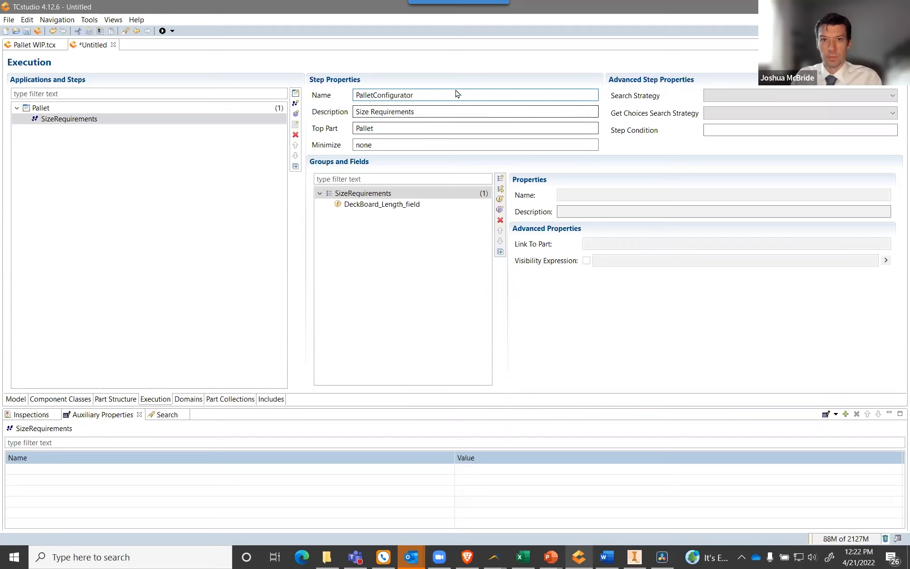
{"action": "left_click_drag", "start_coordinate": [417, 95], "coordinate": [310, 98]}
{"action": "key", "text": "ctrl+c"}
{"action": "left_click_drag", "start_coordinate": [415, 112], "coordinate": [351, 114]}
{"action": "key", "text": "ctrl+v"}
{"action": "left_click", "coordinate": [374, 111]}
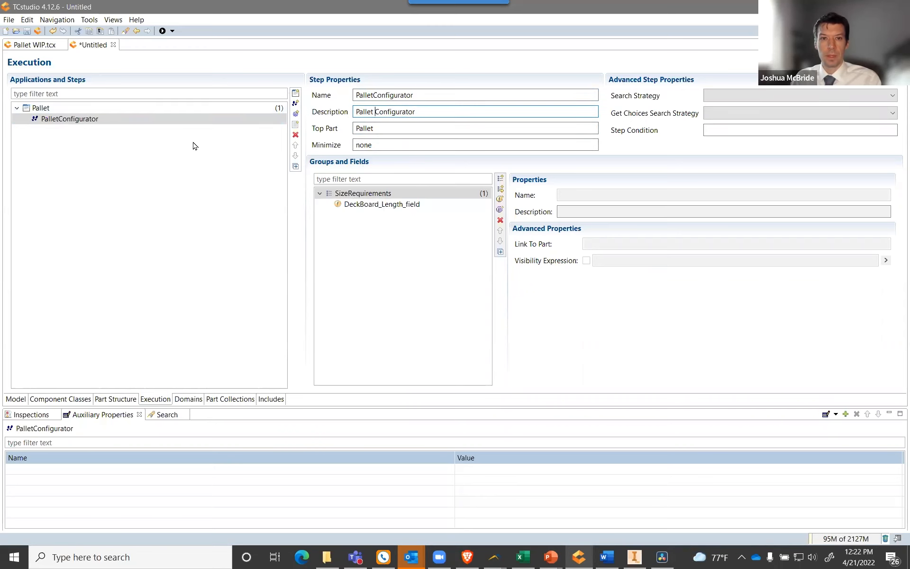
Run the Pallet configuration and set DeckBoard Length to 48 in the web form.
{"action": "left_click", "coordinate": [345, 192]}
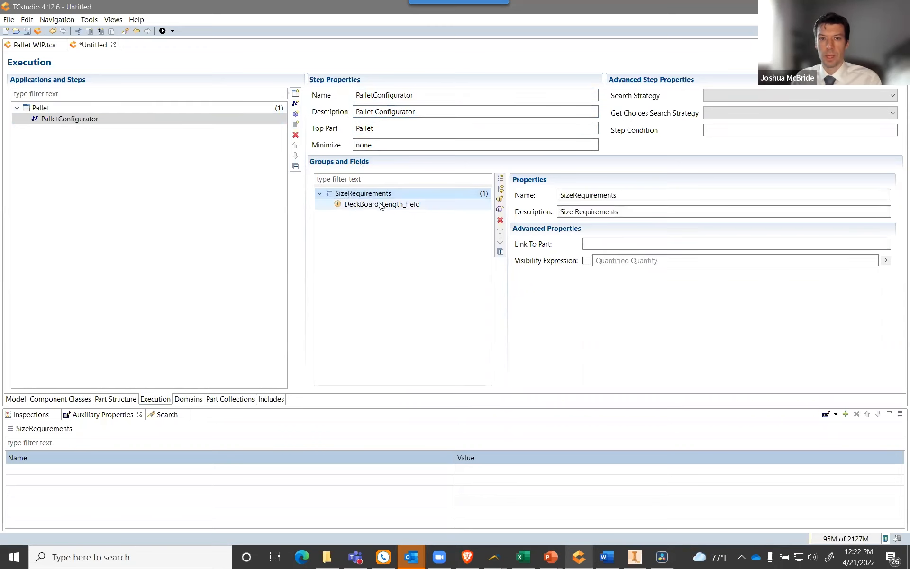
{"action": "left_click", "coordinate": [379, 204]}
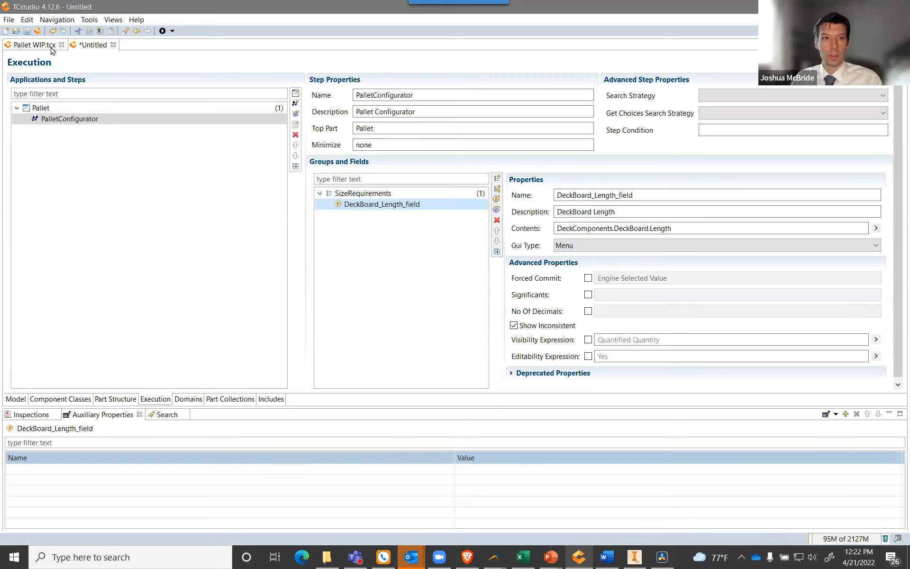
{"action": "left_click", "coordinate": [164, 31]}
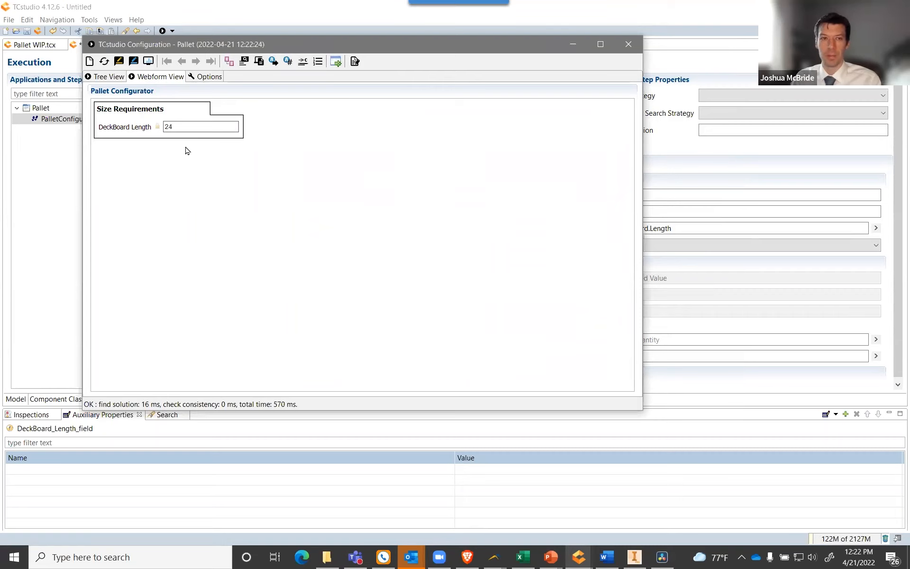
{"action": "left_click", "coordinate": [177, 129]}
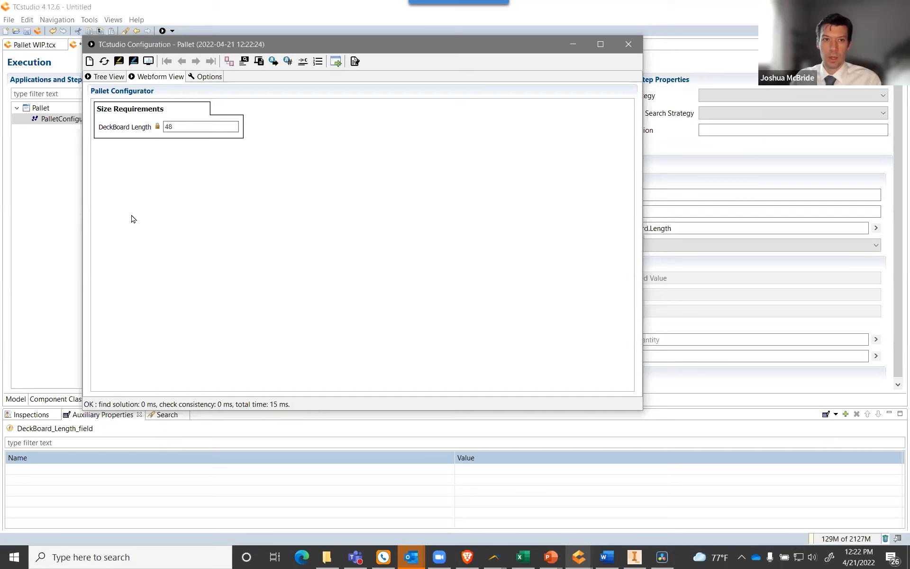
Try a DeckBoard Length of 68 in the running configuration to test the upper limit.
{"action": "left_click_drag", "start_coordinate": [179, 127], "coordinate": [144, 129]}
{"action": "type", "text": "68"}
{"action": "key", "text": "Return"}
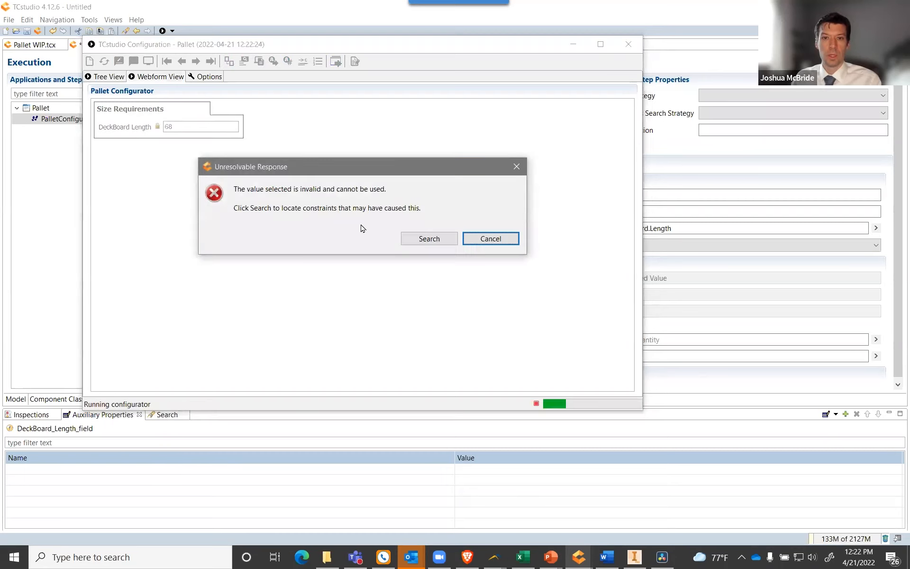
Dismiss the invalid value error and close the running Pallet configuration.
{"action": "left_click", "coordinate": [485, 241]}
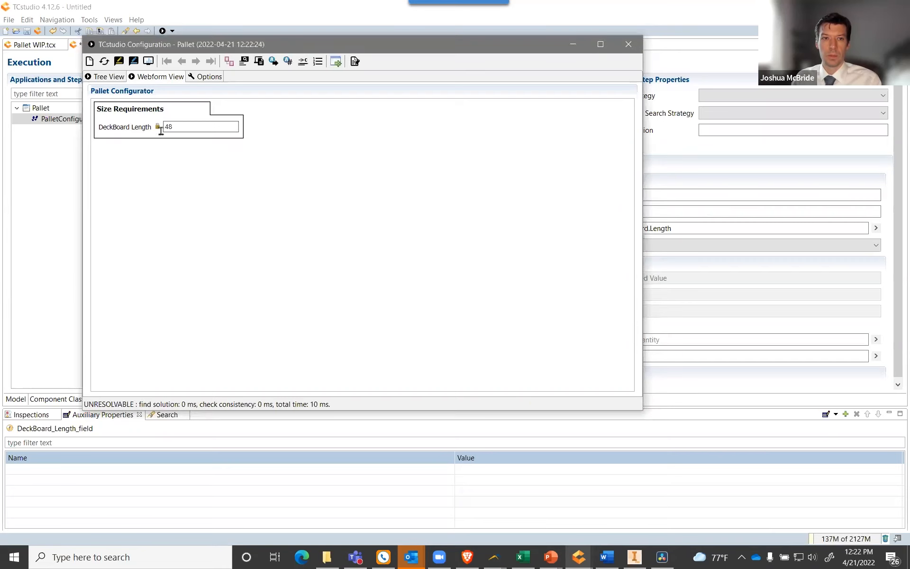
{"action": "left_click", "coordinate": [124, 222]}
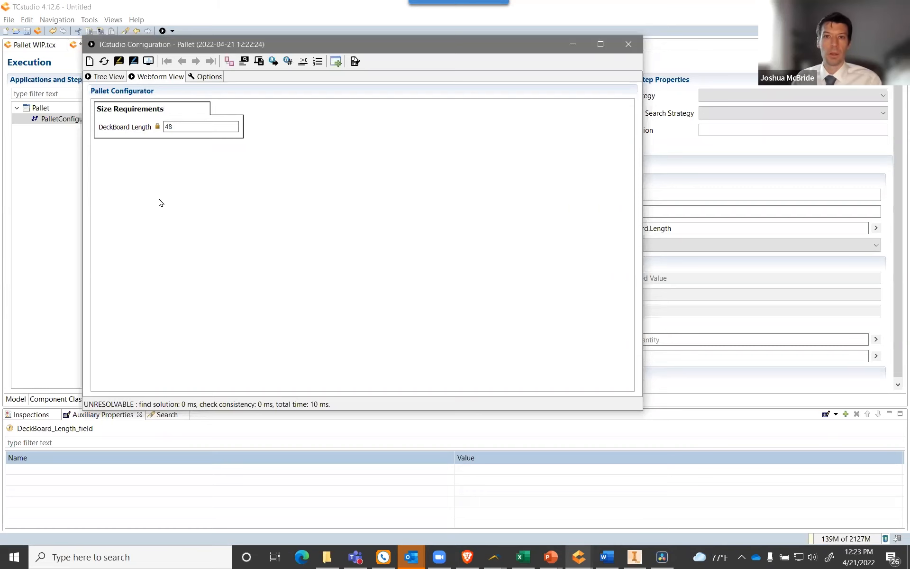
{"action": "left_click", "coordinate": [628, 44]}
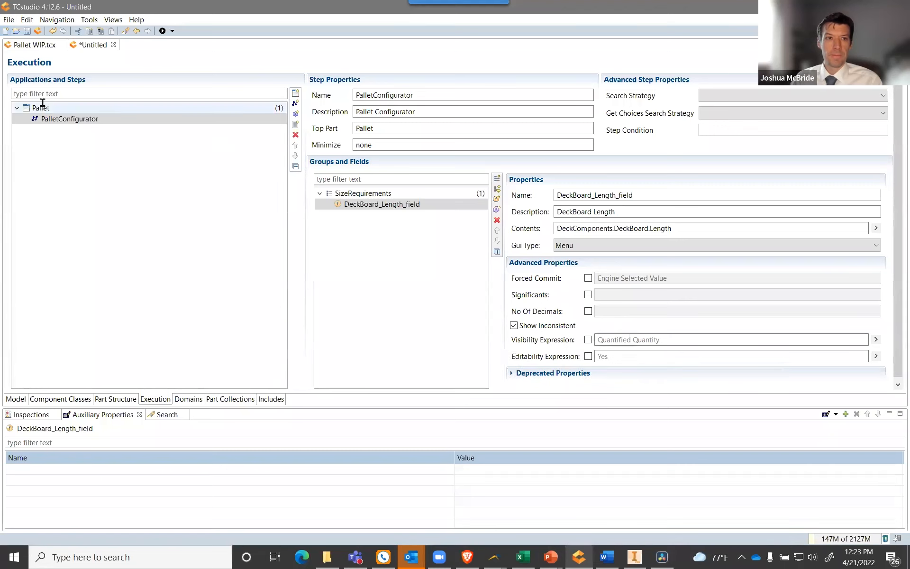
Add a new attribute to the top-level Pallet part in the part structure.
{"action": "left_click", "coordinate": [108, 400]}
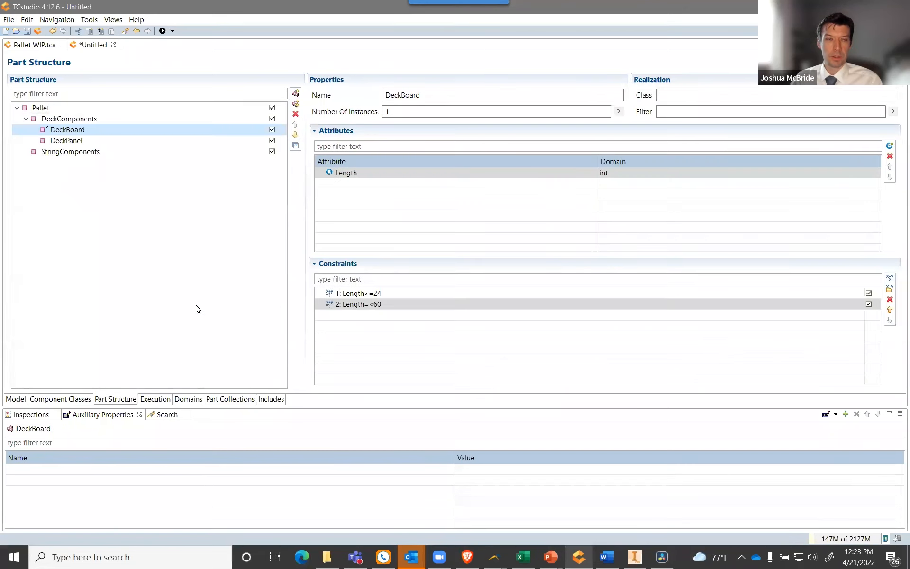
{"action": "left_click", "coordinate": [37, 109]}
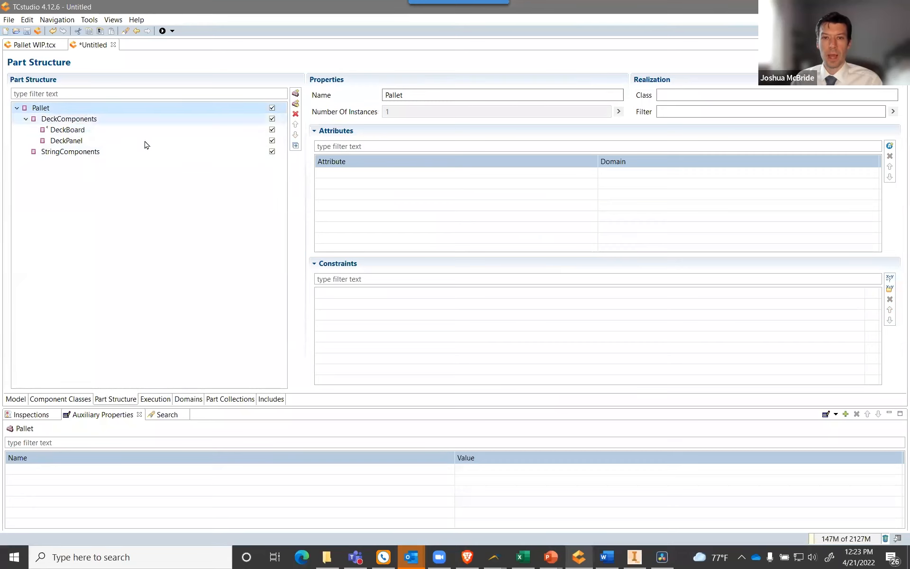
{"action": "double_click", "coordinate": [350, 178]}
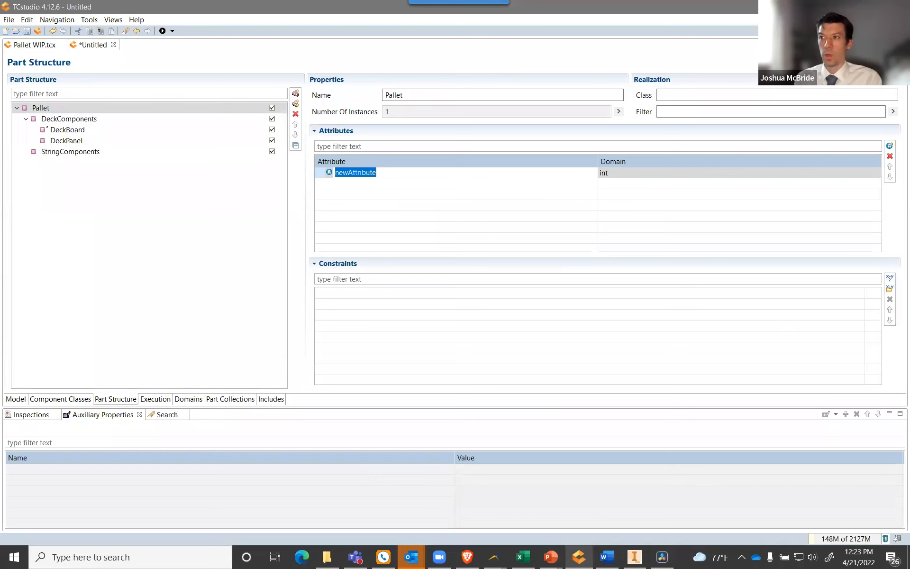
Switch to Inventor, enlarge the model view and examine the pallet assembly from the right side, then return to TCstudio.
{"action": "left_click", "coordinate": [636, 558]}
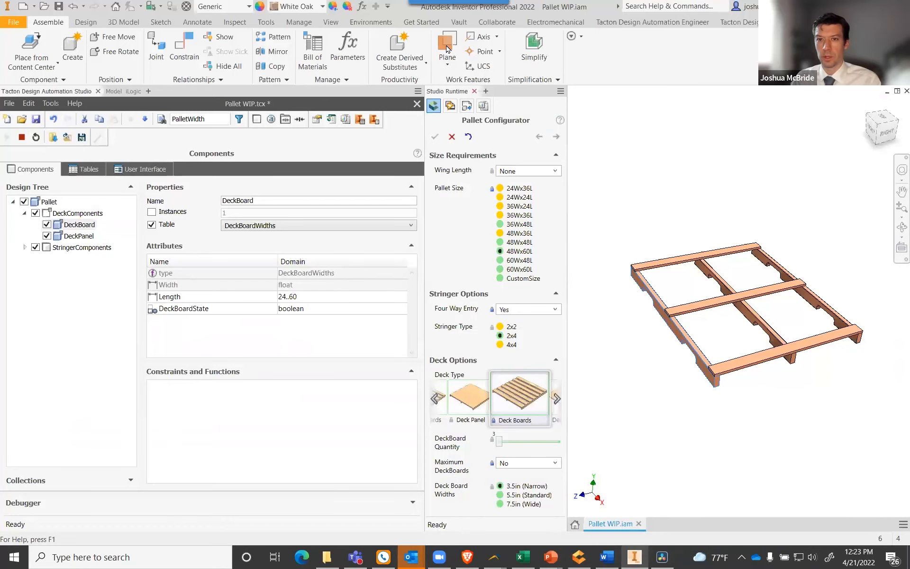
{"action": "left_click_drag", "start_coordinate": [424, 146], "coordinate": [76, 150]}
{"action": "left_click", "coordinate": [881, 145]}
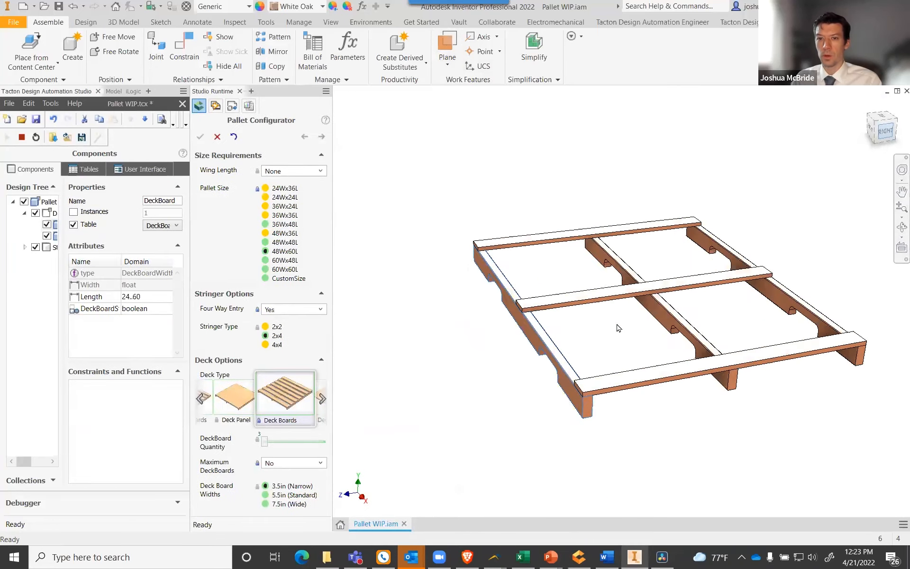
{"action": "right_click", "coordinate": [880, 125]}
{"action": "left_click", "coordinate": [860, 142]}
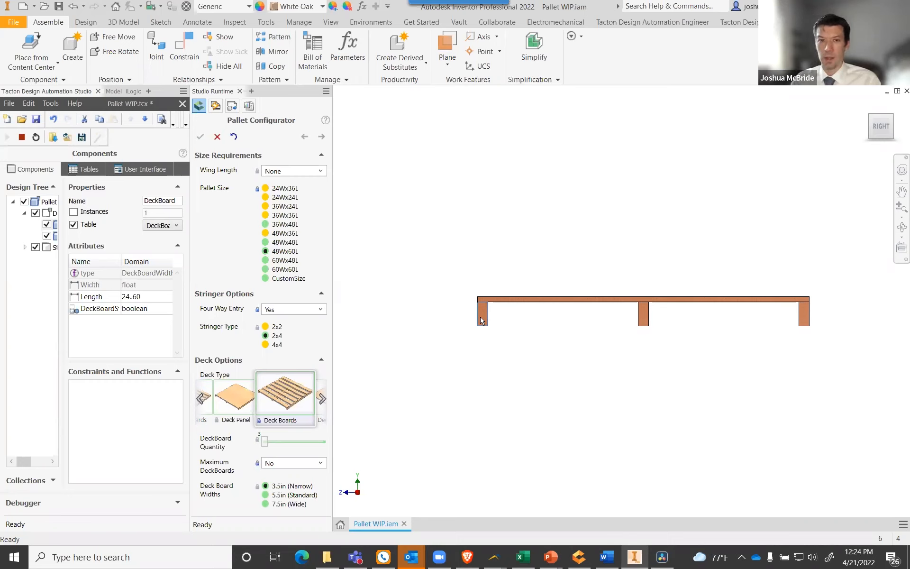
{"action": "left_click", "coordinate": [546, 227]}
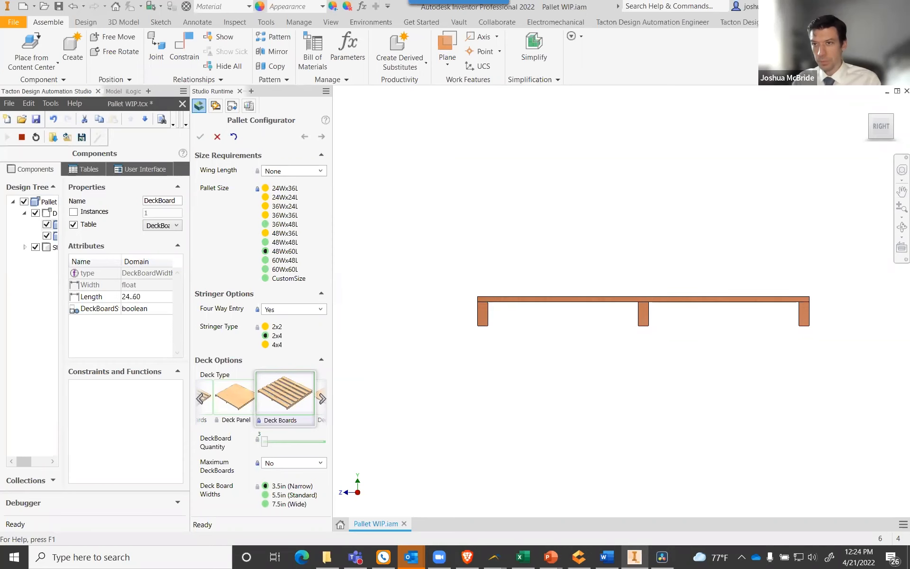
{"action": "key", "text": "alt+Tab"}
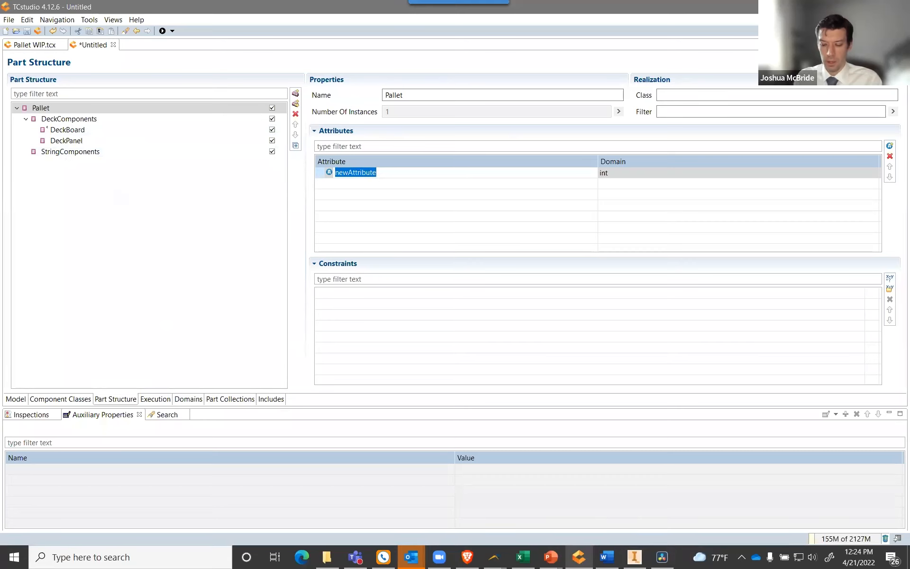
Name the Pallet part's new attribute PalletWidth and set its domain to 24..60.
{"action": "type", "text": "PalletWidth"}
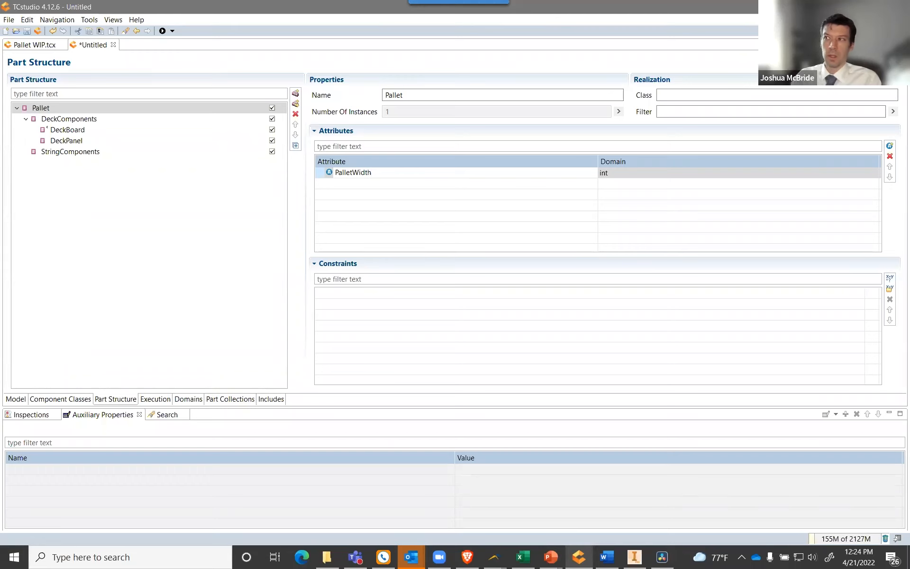
{"action": "left_click", "coordinate": [620, 178]}
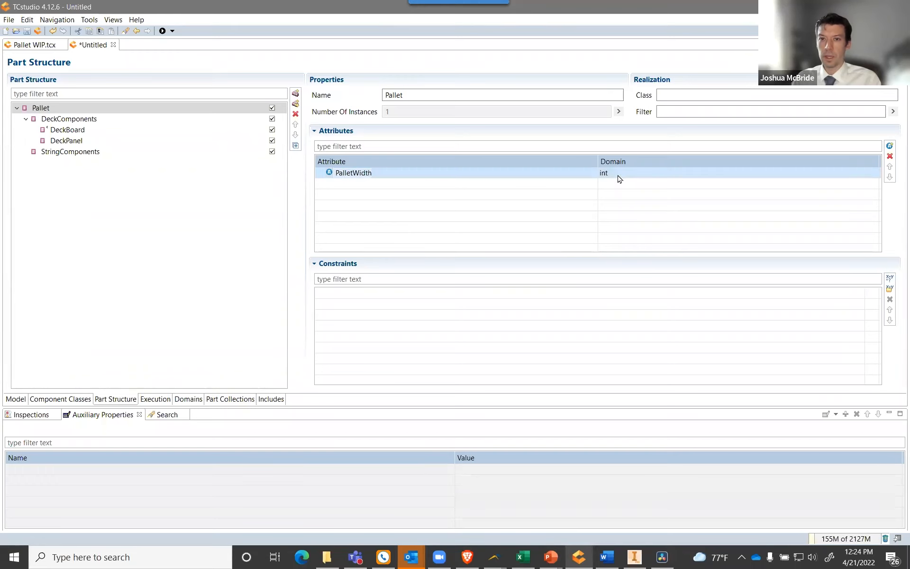
{"action": "type", "text": "2"}
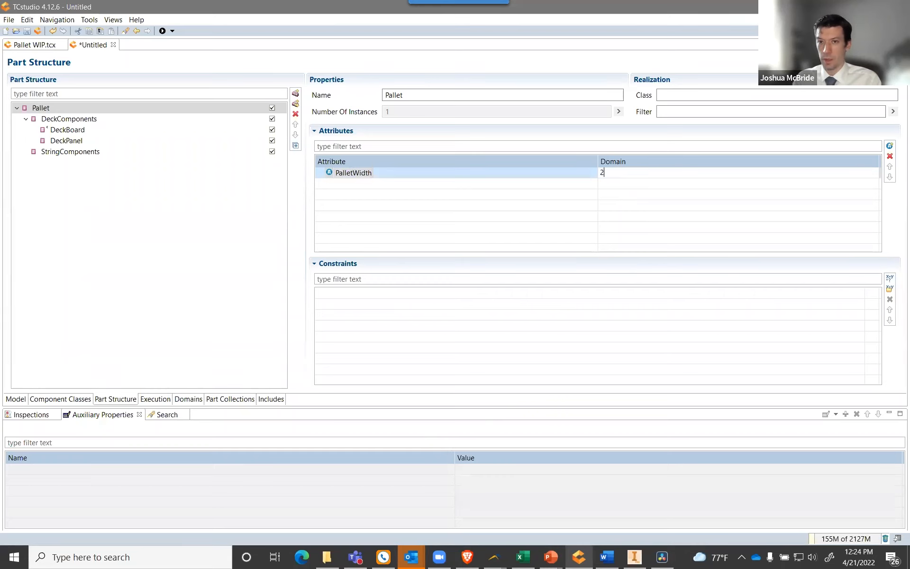
{"action": "type", "text": "4."}
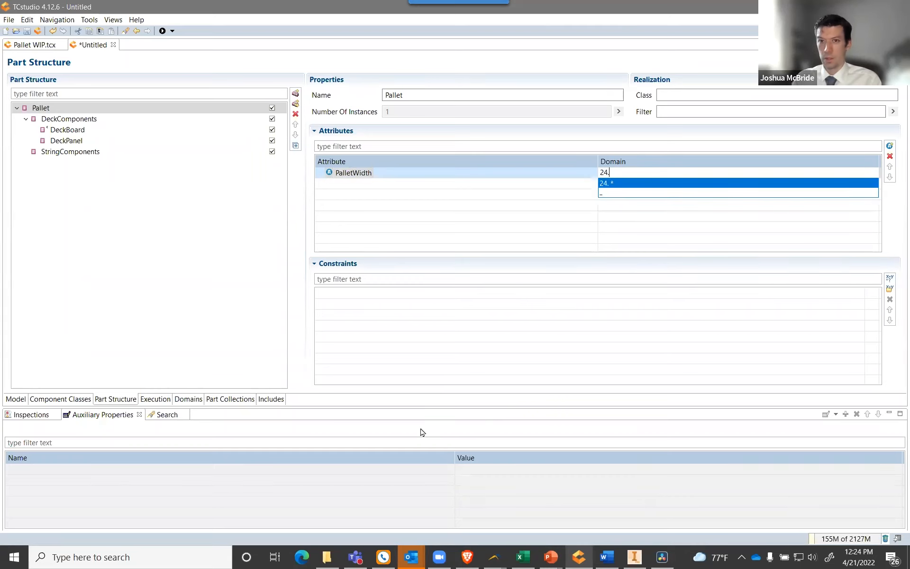
{"action": "type", "text": ".60"}
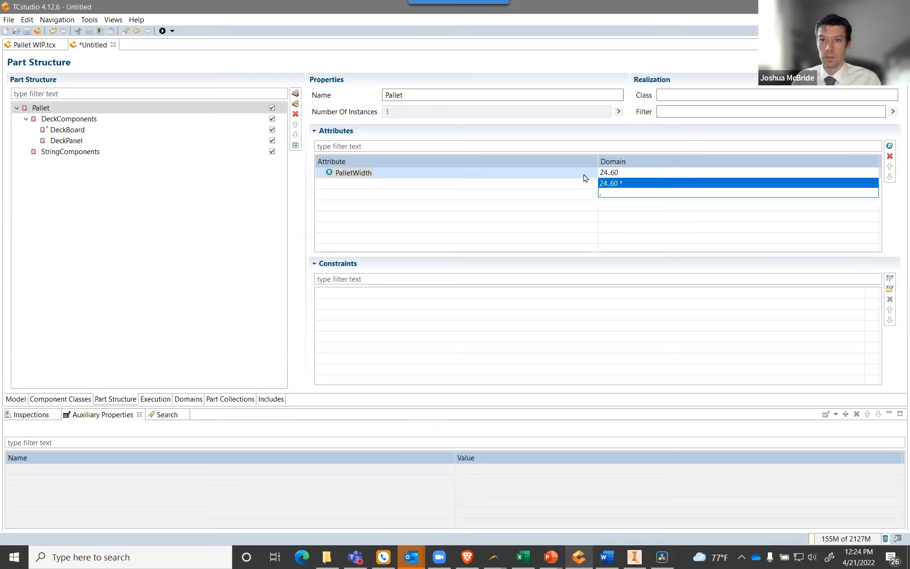
{"action": "left_click", "coordinate": [614, 184]}
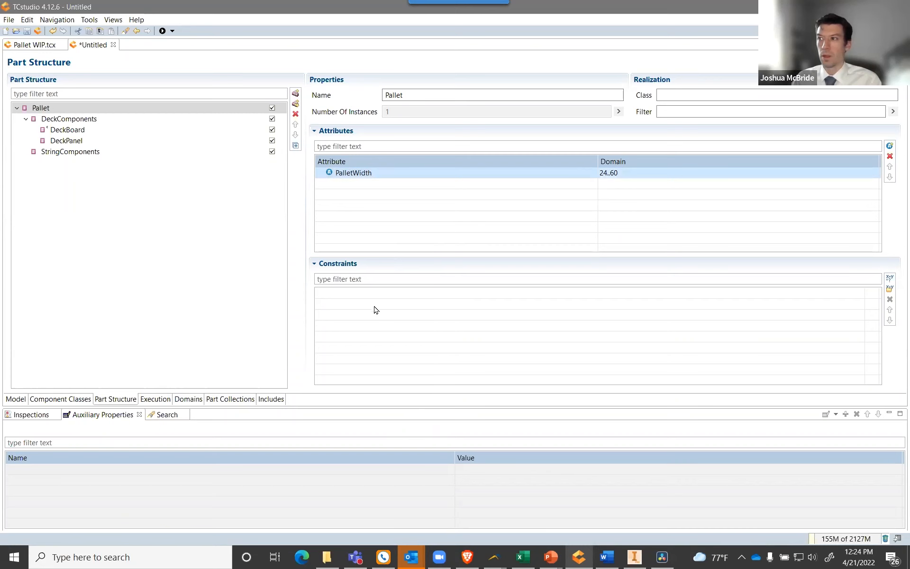
Add the constraint PalletWidth=DeckComponents.DeckBoard.Length to the Pallet part.
{"action": "right_click", "coordinate": [350, 296]}
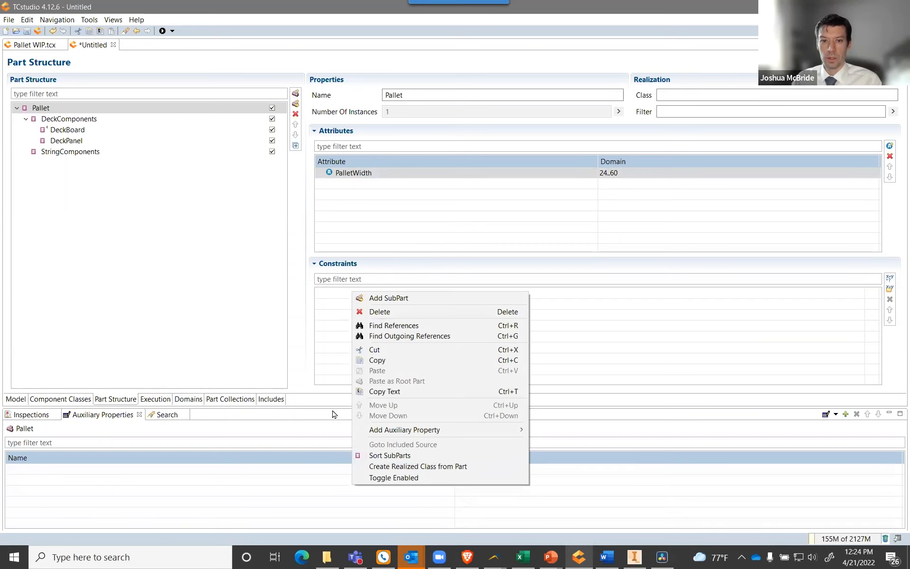
{"action": "left_click", "coordinate": [325, 293]}
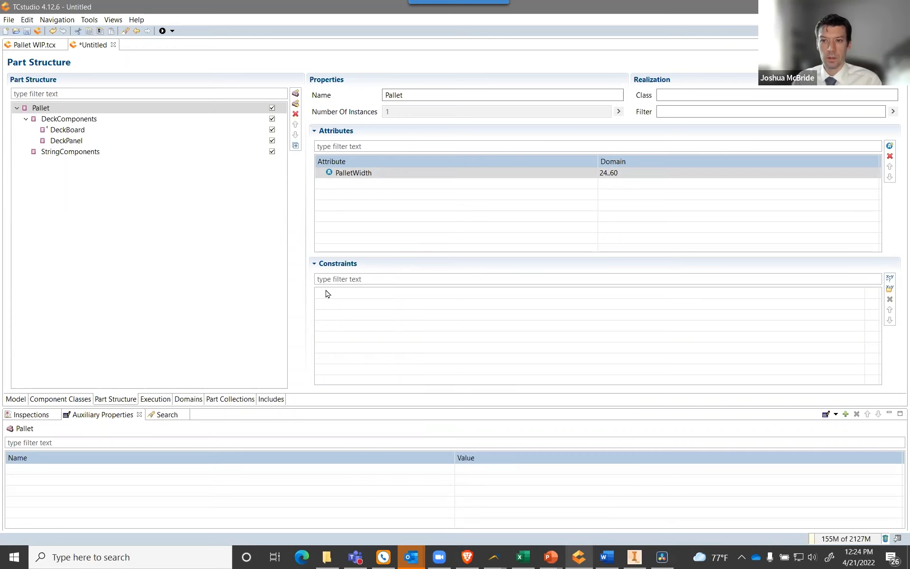
{"action": "left_click", "coordinate": [890, 279]}
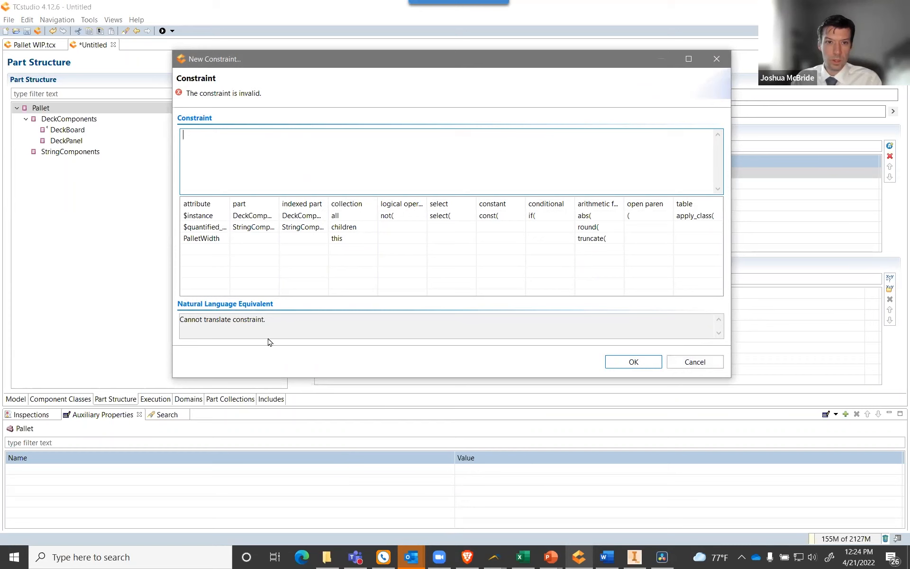
{"action": "double_click", "coordinate": [215, 240]}
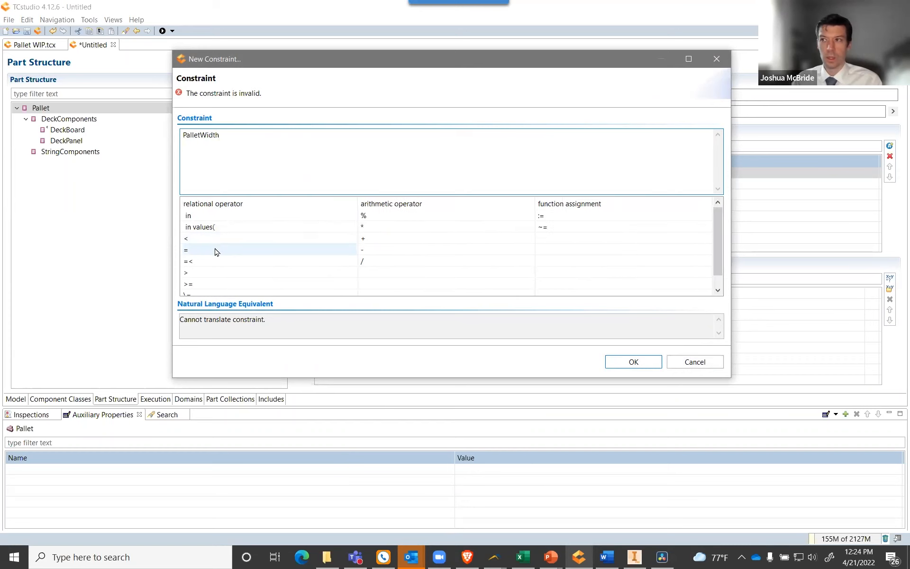
{"action": "double_click", "coordinate": [215, 251]}
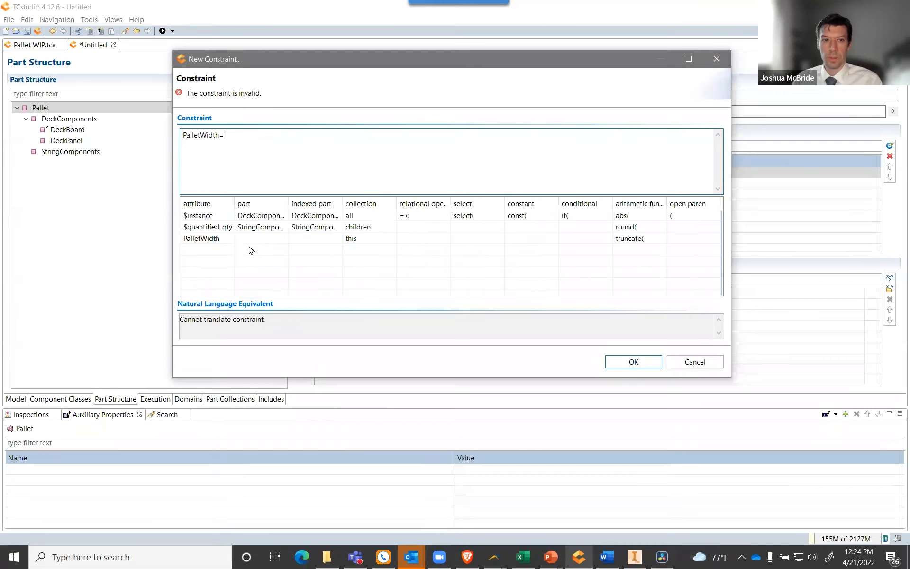
{"action": "left_click_drag", "start_coordinate": [288, 204], "coordinate": [330, 205]}
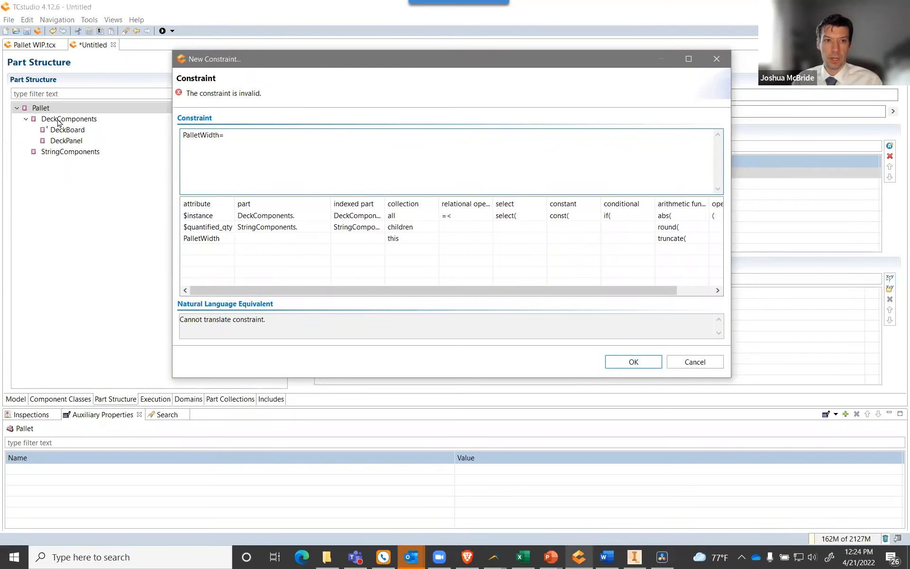
{"action": "double_click", "coordinate": [249, 217]}
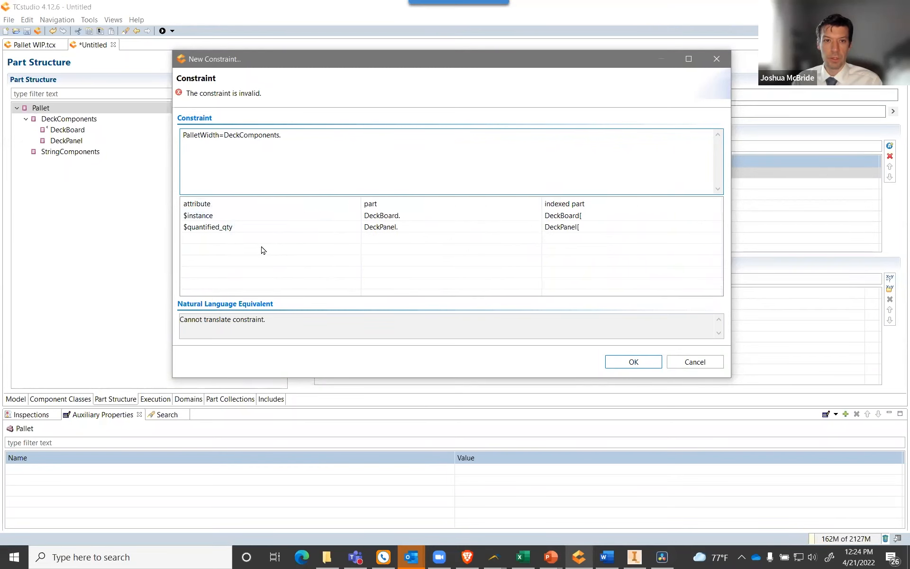
{"action": "double_click", "coordinate": [385, 218]}
{"action": "left_click", "coordinate": [203, 240]}
{"action": "double_click", "coordinate": [203, 240]}
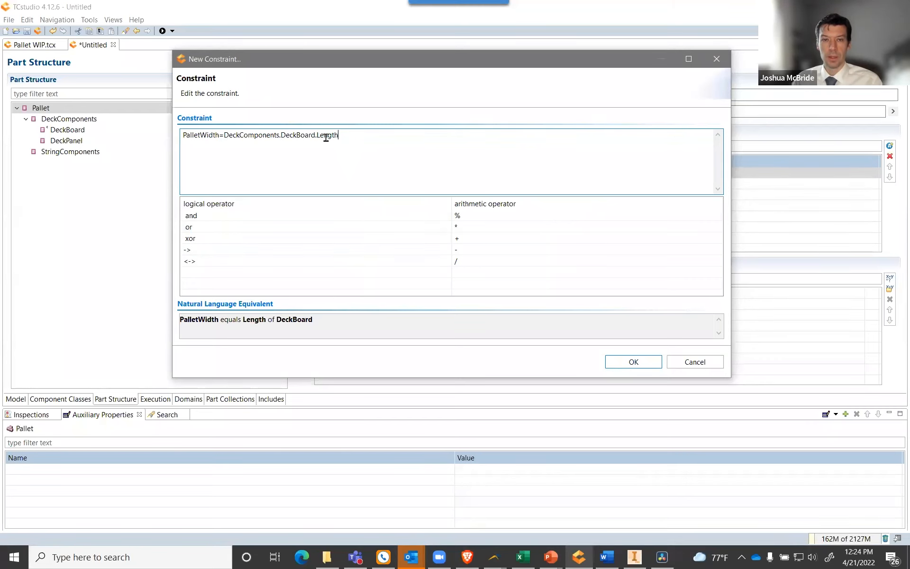
{"action": "left_click_drag", "start_coordinate": [315, 136], "coordinate": [224, 141]}
{"action": "left_click_drag", "start_coordinate": [339, 136], "coordinate": [317, 137]}
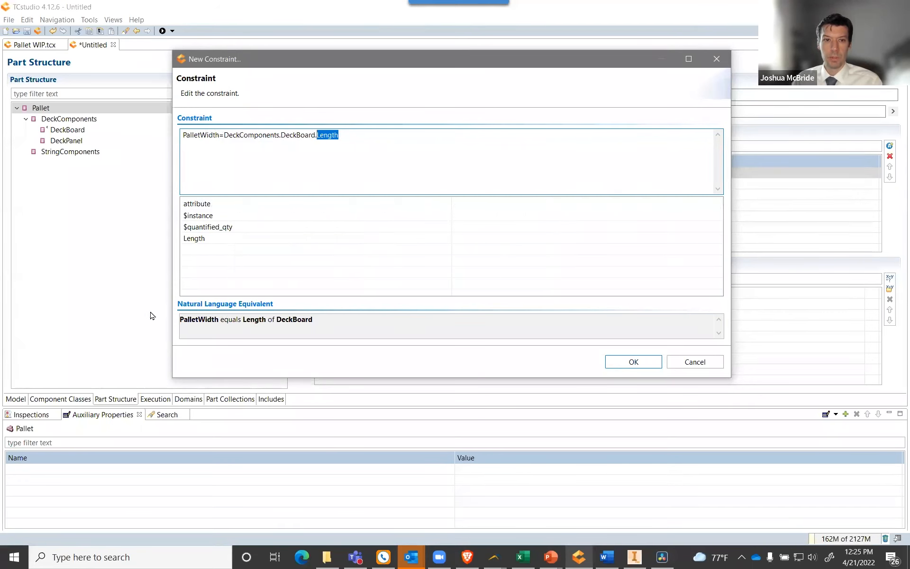
{"action": "mouse_move", "coordinate": [316, 320]}
{"action": "left_mouse_down"}
{"action": "mouse_move", "coordinate": [176, 322]}
{"action": "mouse_move", "coordinate": [313, 320]}
{"action": "left_mouse_up"}
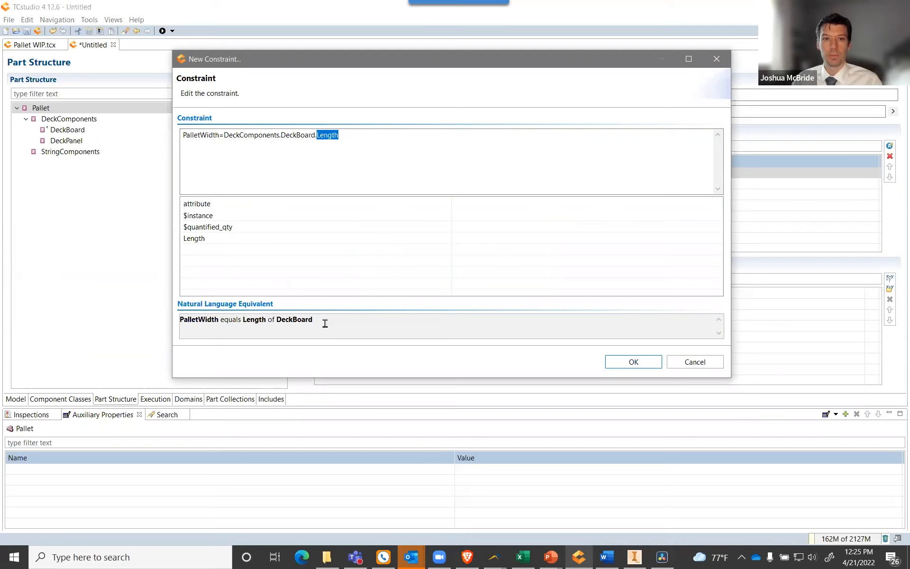
{"action": "left_click", "coordinate": [613, 366]}
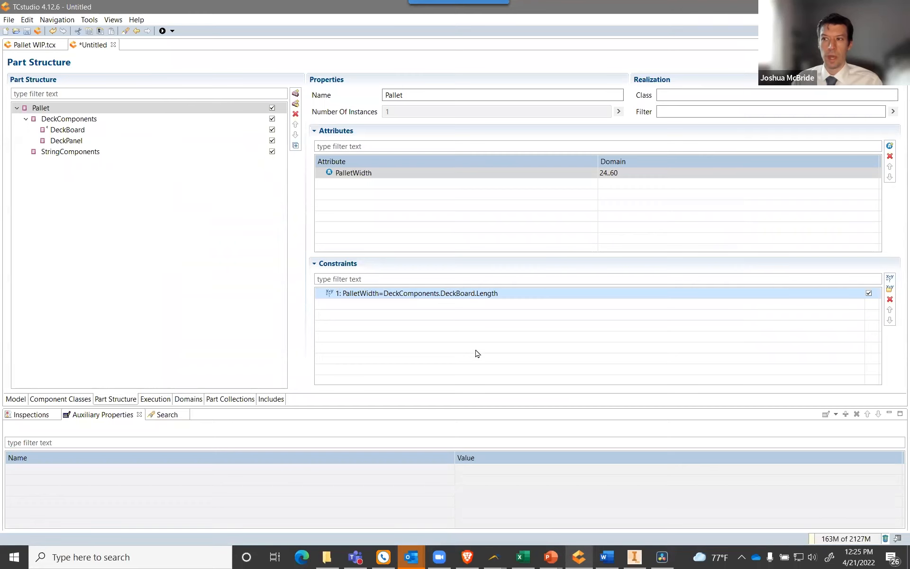
Review the Length constraints on the DeckBoard part and return to the Pallet part.
{"action": "left_click", "coordinate": [65, 132]}
{"action": "right_click", "coordinate": [378, 296]}
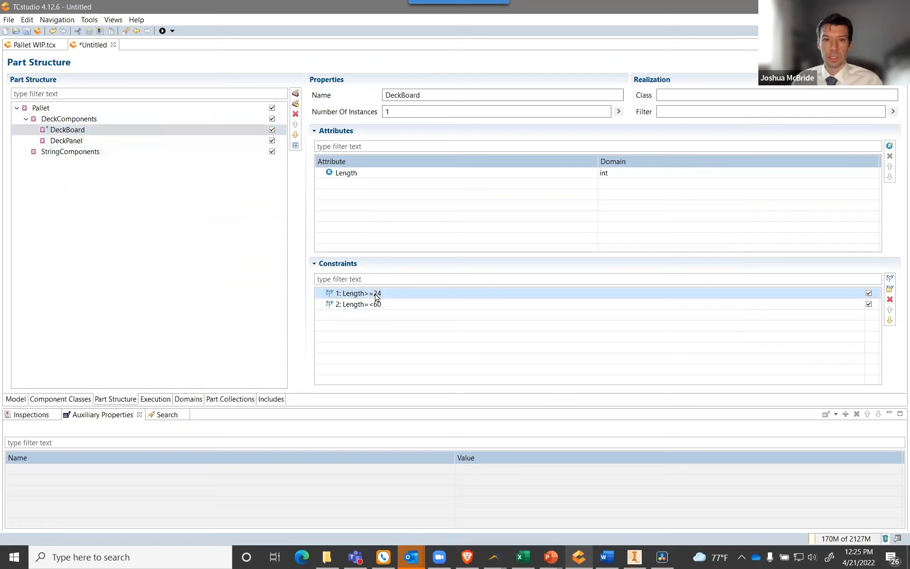
{"action": "left_click", "coordinate": [401, 300]}
{"action": "right_click", "coordinate": [370, 301]}
{"action": "left_click", "coordinate": [377, 300]}
{"action": "left_click", "coordinate": [40, 109]}
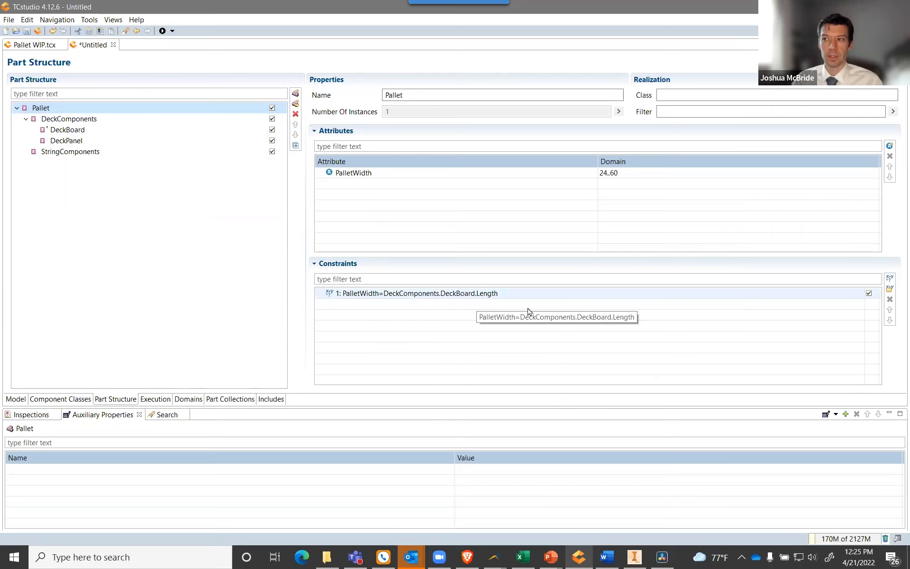
Create a field from the PalletWidth attribute in the SizeRequirements group of the PalletConfigurator step.
{"action": "key", "text": "alt+Tab"}
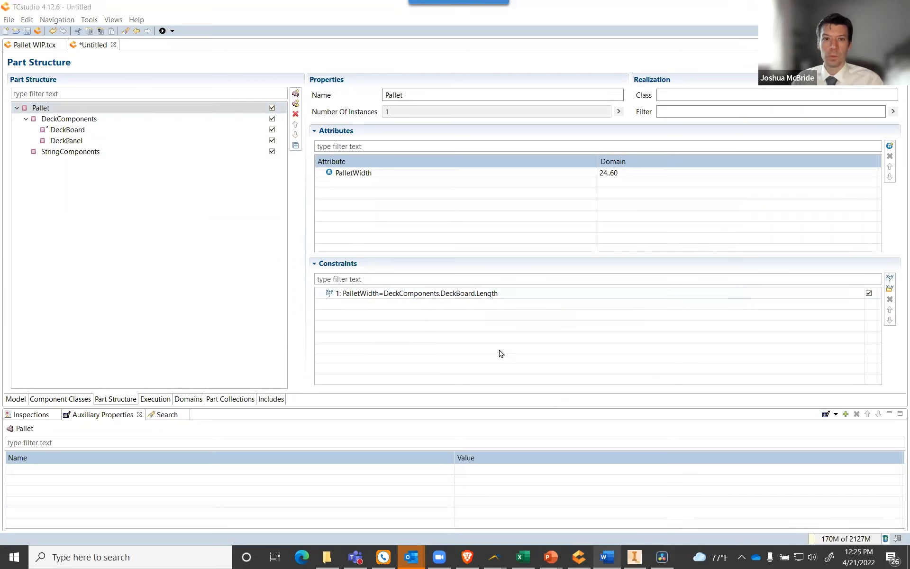
{"action": "left_click", "coordinate": [359, 175]}
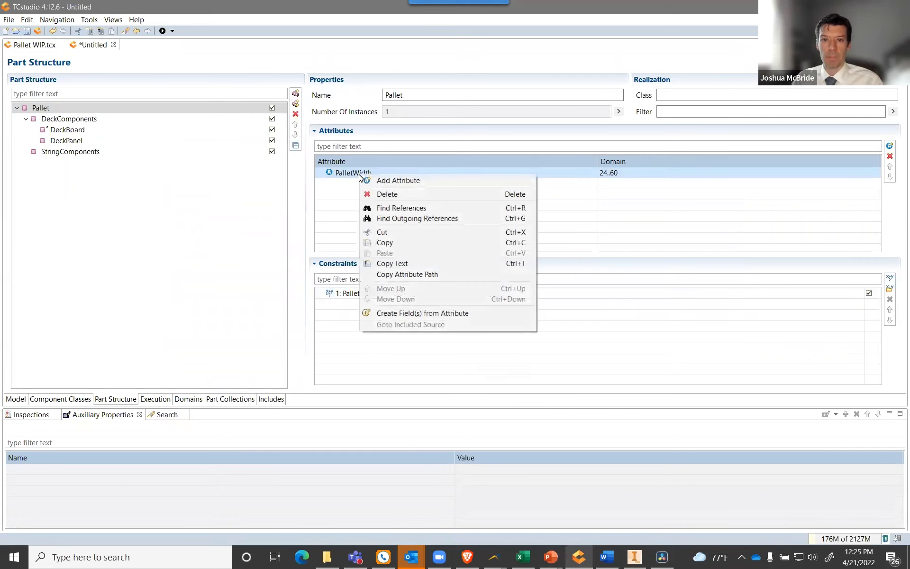
{"action": "left_click", "coordinate": [399, 314]}
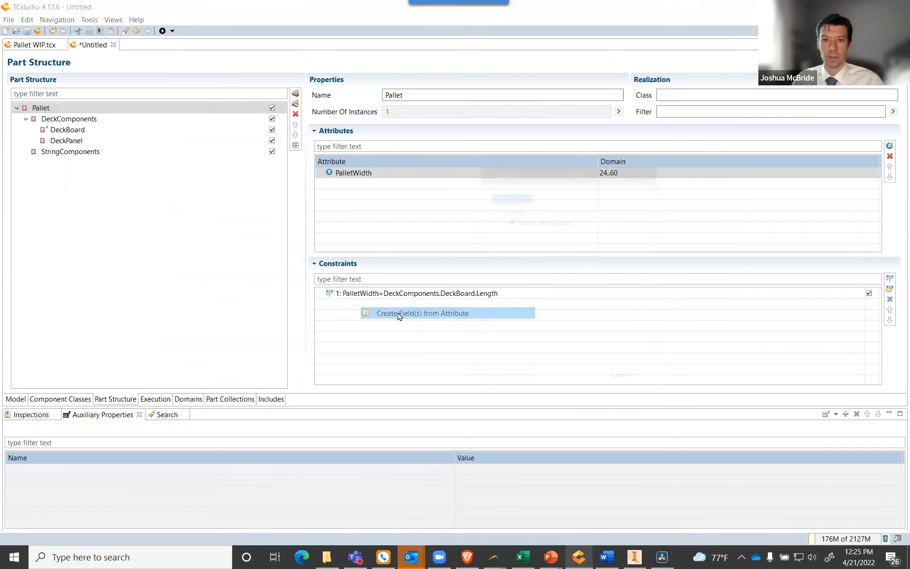
{"action": "left_click", "coordinate": [544, 234]}
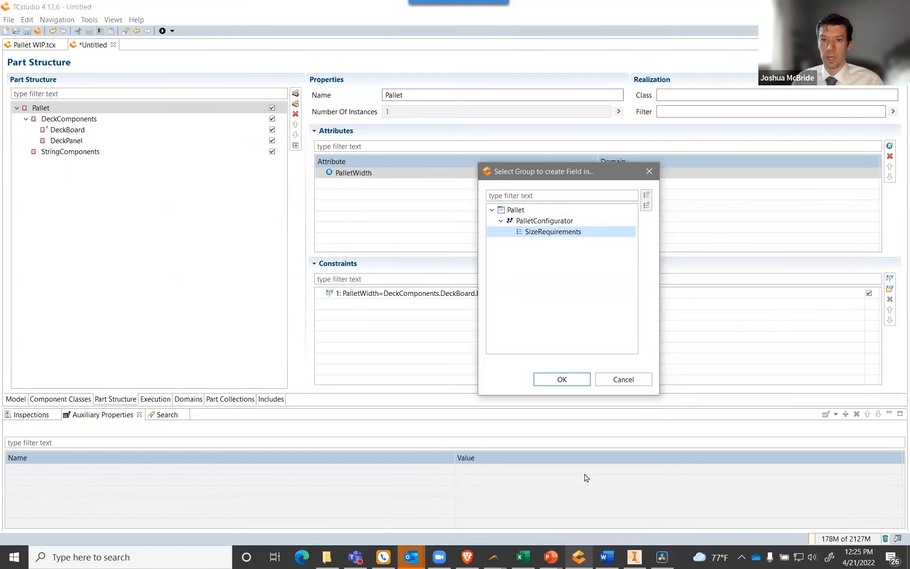
{"action": "left_click", "coordinate": [567, 385]}
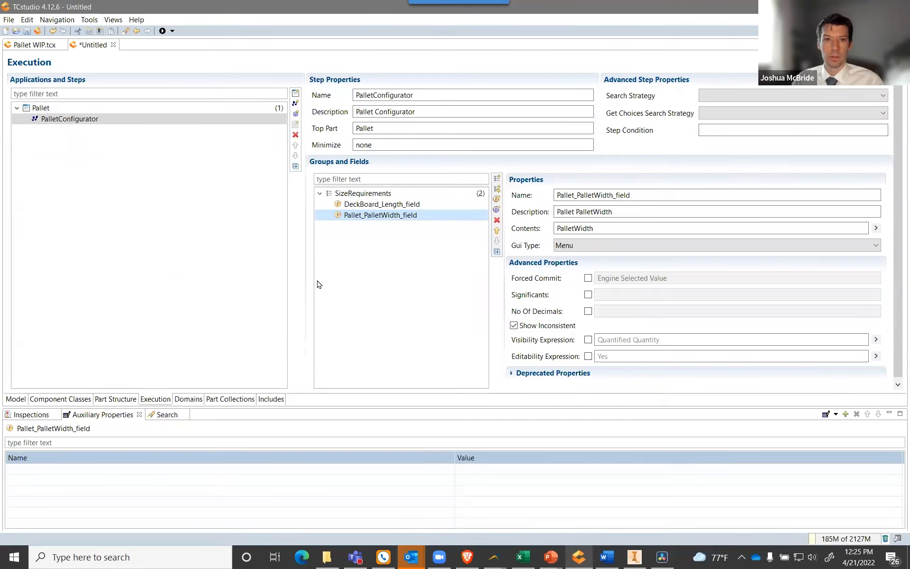
Change the description of the Pallet_PalletWidth_field to Pallet Width.
{"action": "left_click", "coordinate": [374, 205]}
{"action": "left_click", "coordinate": [386, 216]}
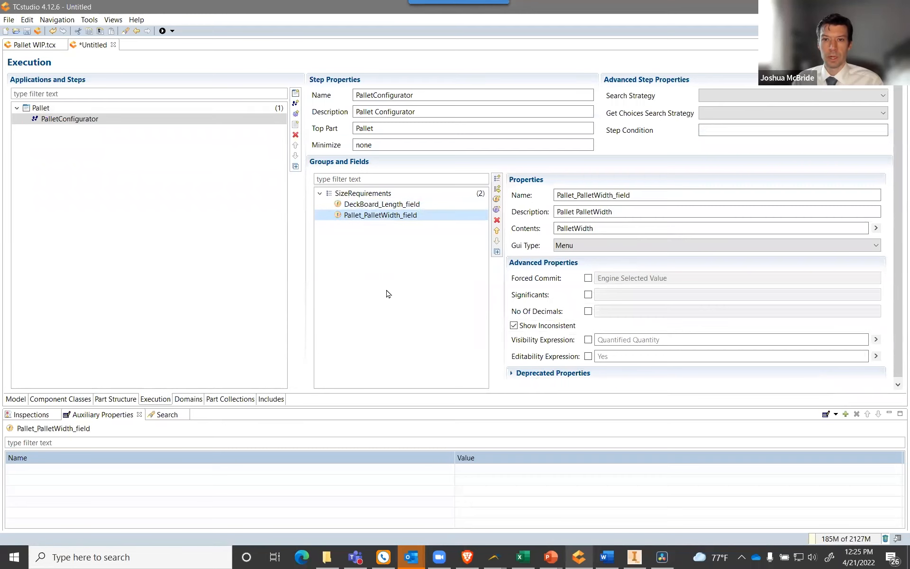
{"action": "left_click_drag", "start_coordinate": [593, 210], "coordinate": [575, 211]}
{"action": "key", "text": "BackSpace"}
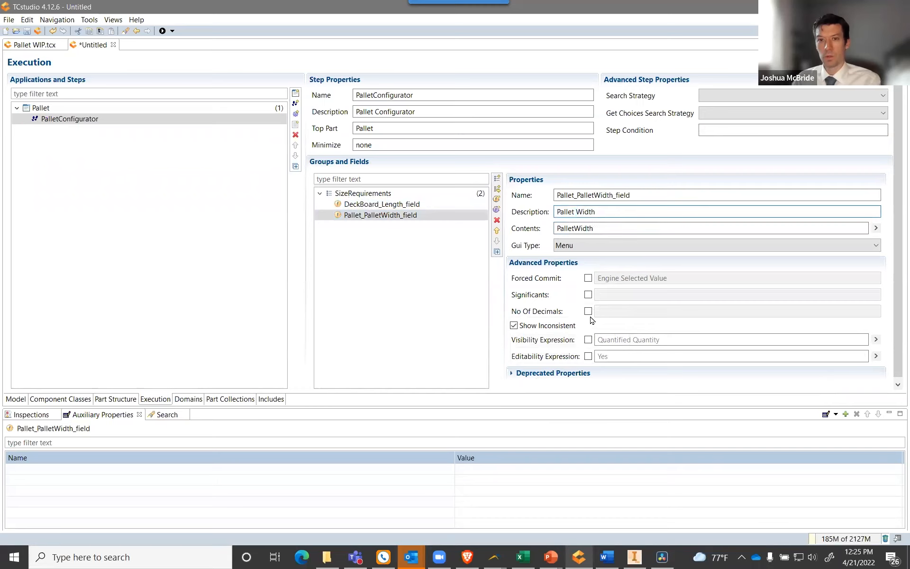
{"action": "left_click_drag", "start_coordinate": [595, 212], "coordinate": [551, 210]}
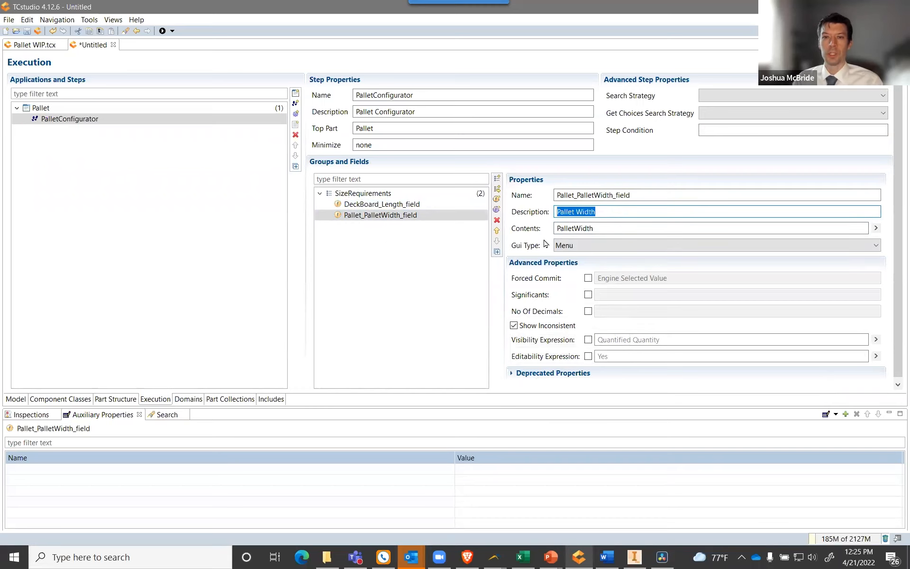
Set the GUI type of the DeckBoard_Length_field to ReadOnly.
{"action": "left_click", "coordinate": [391, 205]}
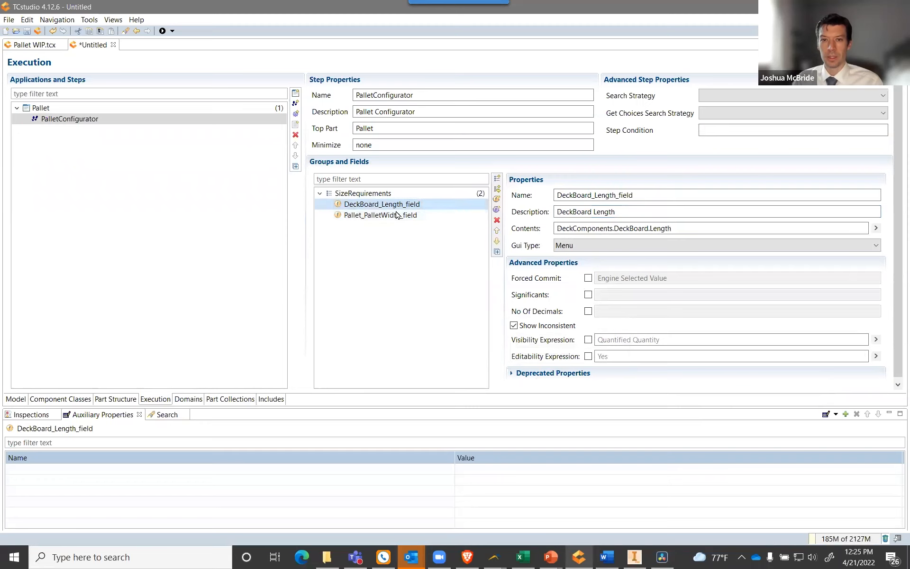
{"action": "left_click", "coordinate": [397, 216]}
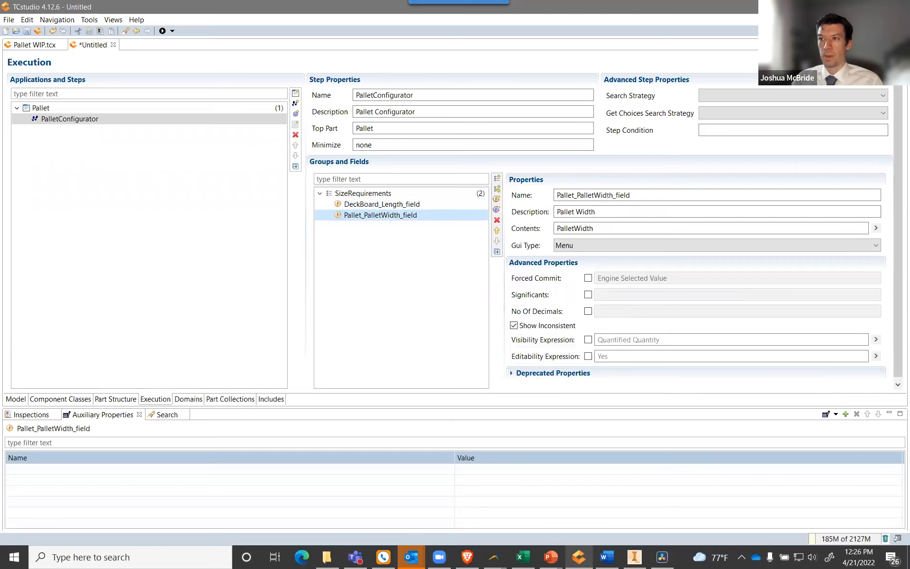
{"action": "left_click", "coordinate": [410, 208]}
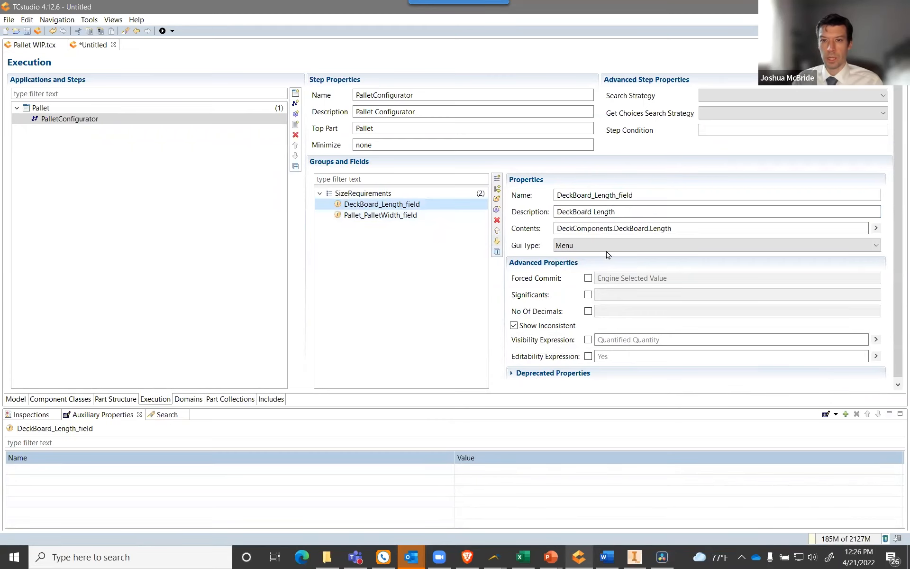
{"action": "left_click", "coordinate": [635, 247]}
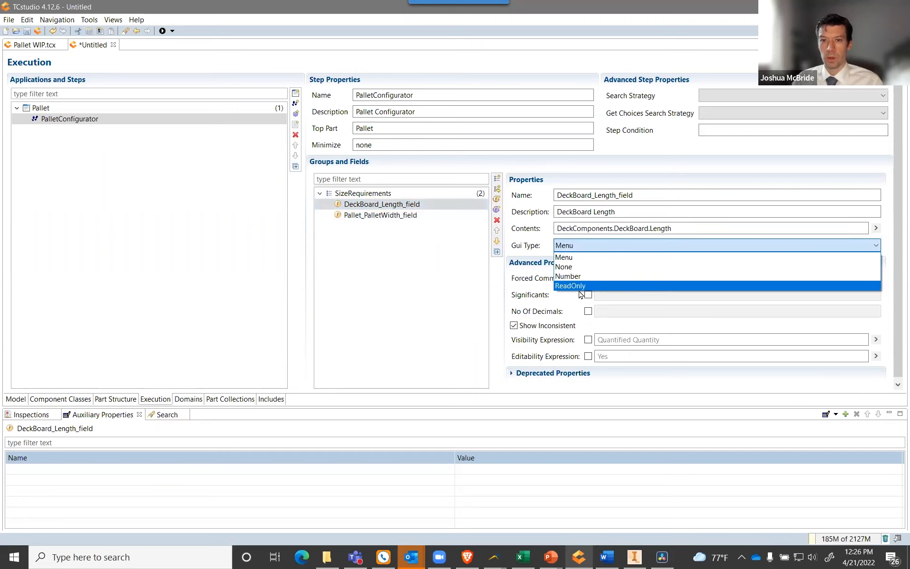
{"action": "left_click", "coordinate": [580, 286]}
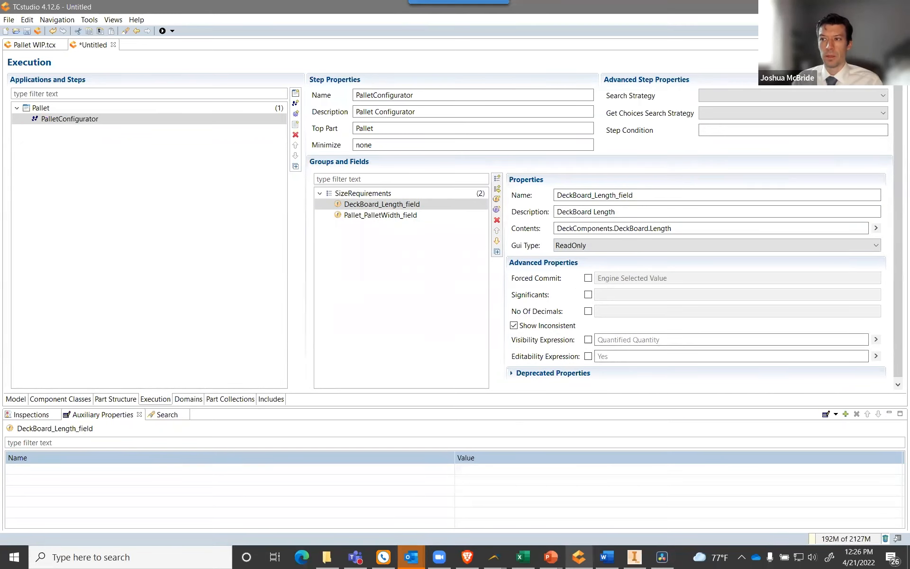
Run the configuration web form, test it with a Pallet Width of 48, check the DeckBoard Length and close the form.
{"action": "left_click", "coordinate": [163, 31]}
{"action": "left_click", "coordinate": [263, 128]}
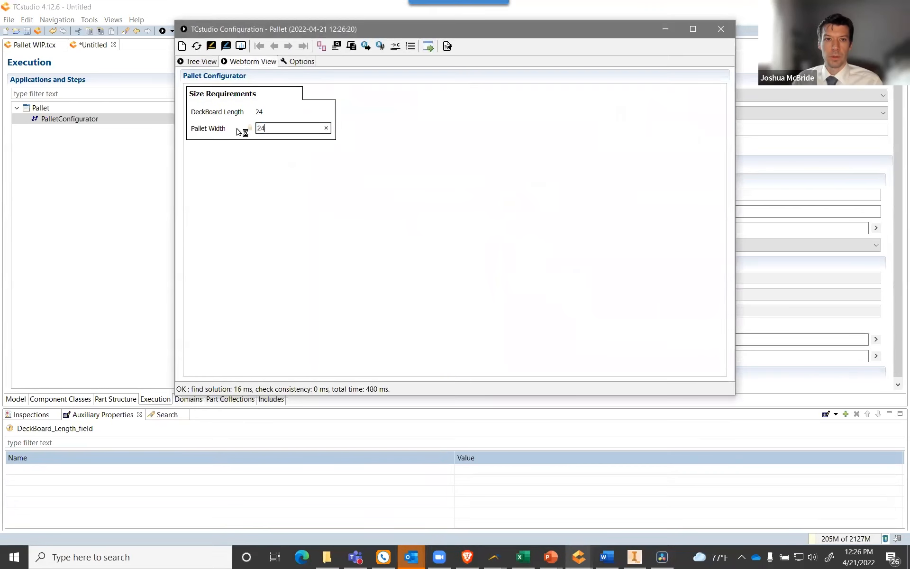
{"action": "type", "text": "48"}
{"action": "key", "text": "Return"}
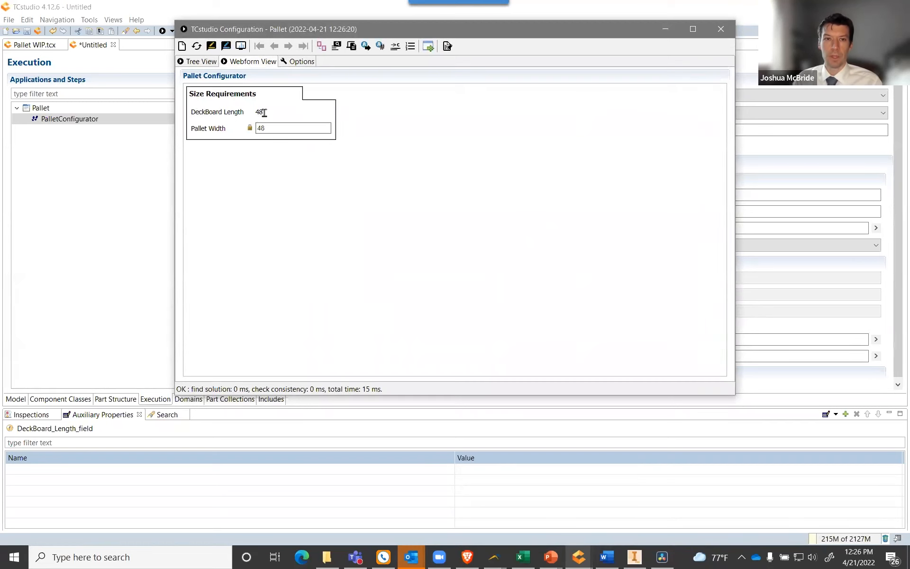
{"action": "left_click_drag", "start_coordinate": [265, 114], "coordinate": [199, 112]}
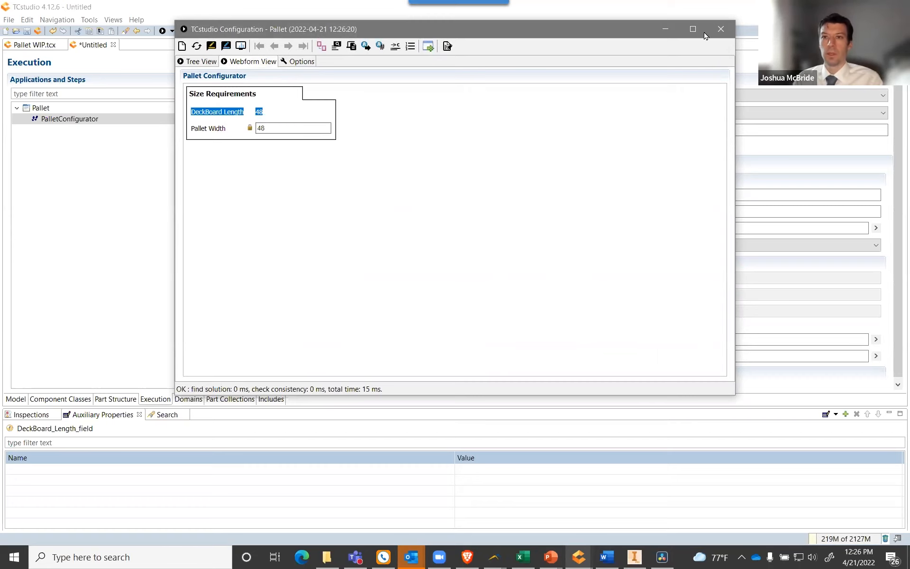
{"action": "left_click", "coordinate": [720, 30]}
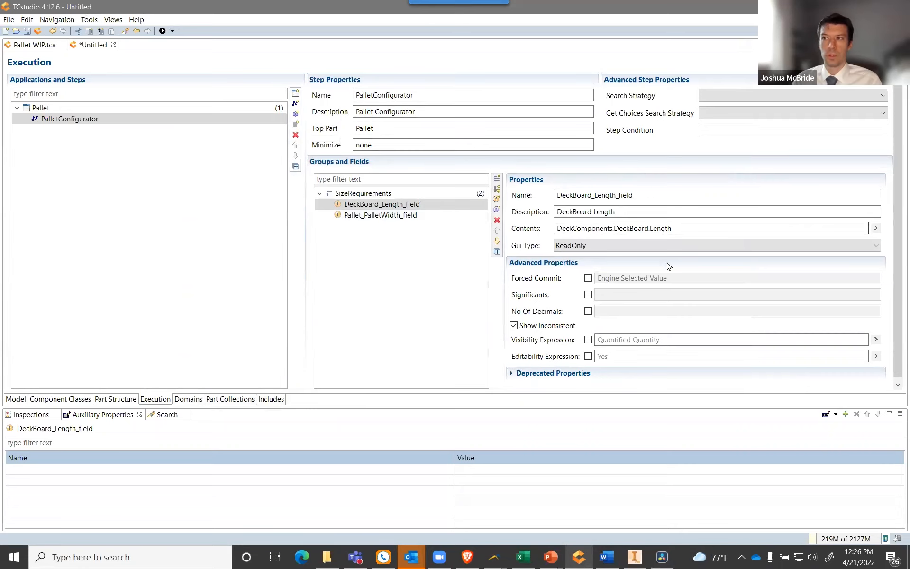
Add an attribute named StringerSpread with the domain float to the Pallet part.
{"action": "left_click", "coordinate": [108, 399]}
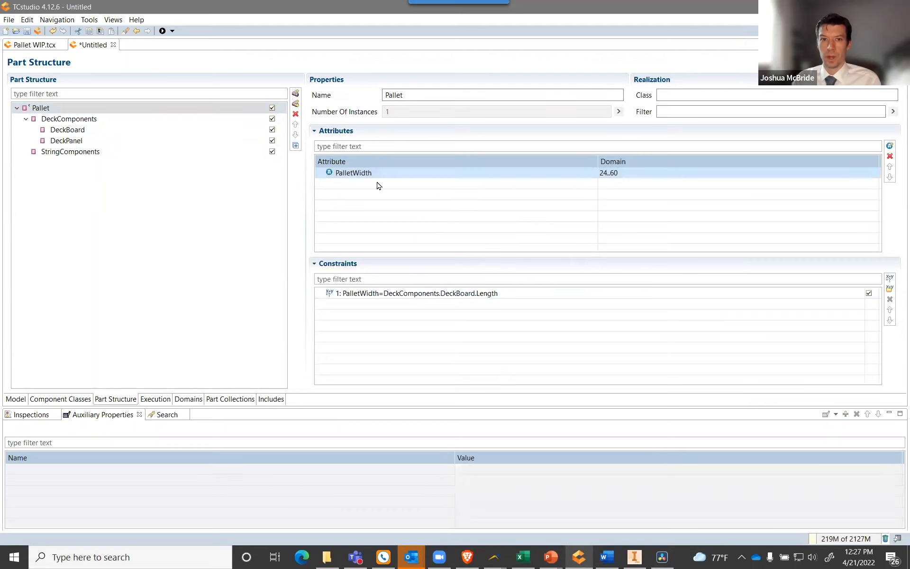
{"action": "double_click", "coordinate": [374, 184]}
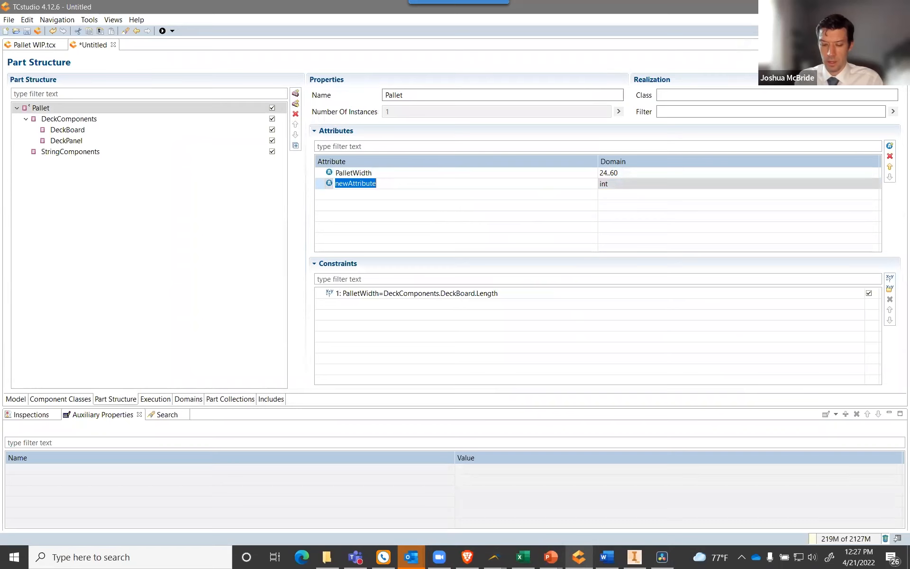
{"action": "type", "text": "StringerSpread"}
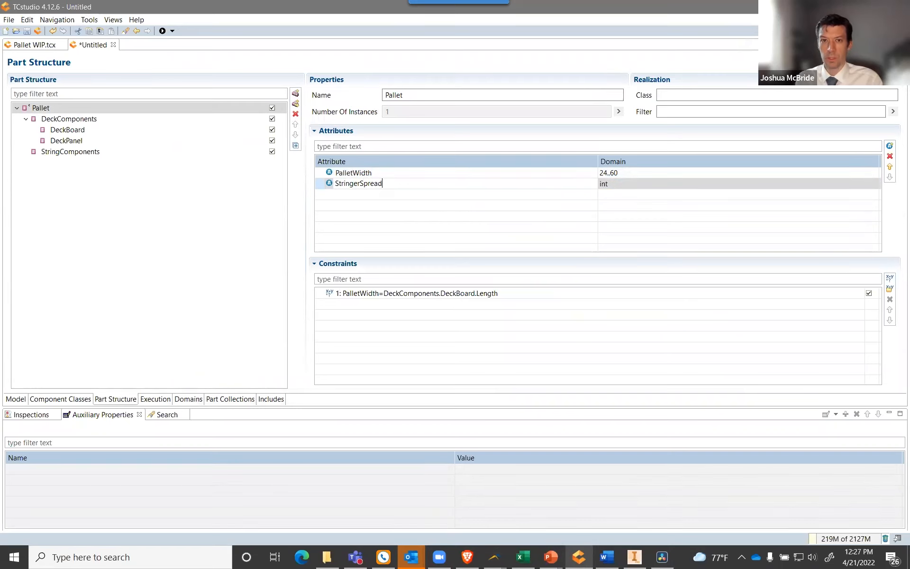
{"action": "key", "text": "Tab"}
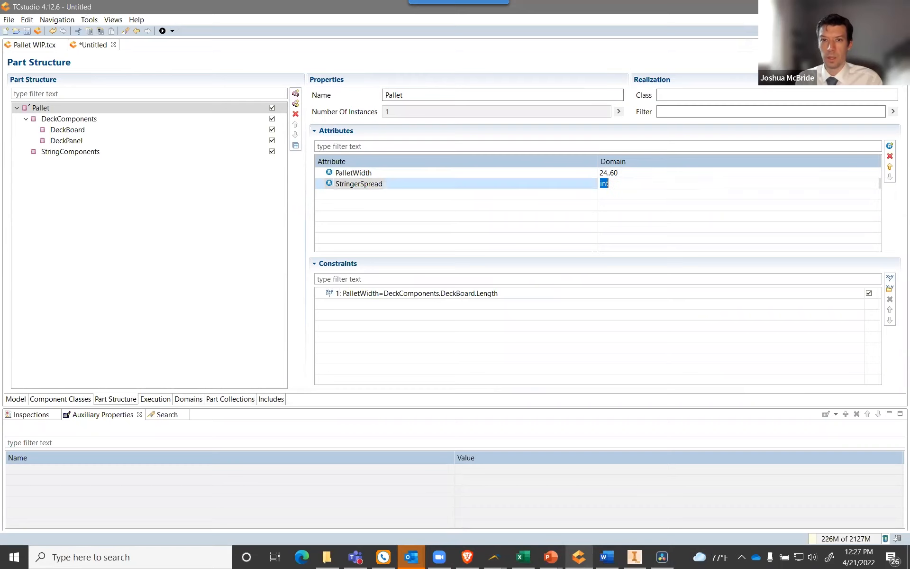
{"action": "type", "text": "fo"}
{"action": "type", "text": "l"}
{"action": "key", "text": "Return"}
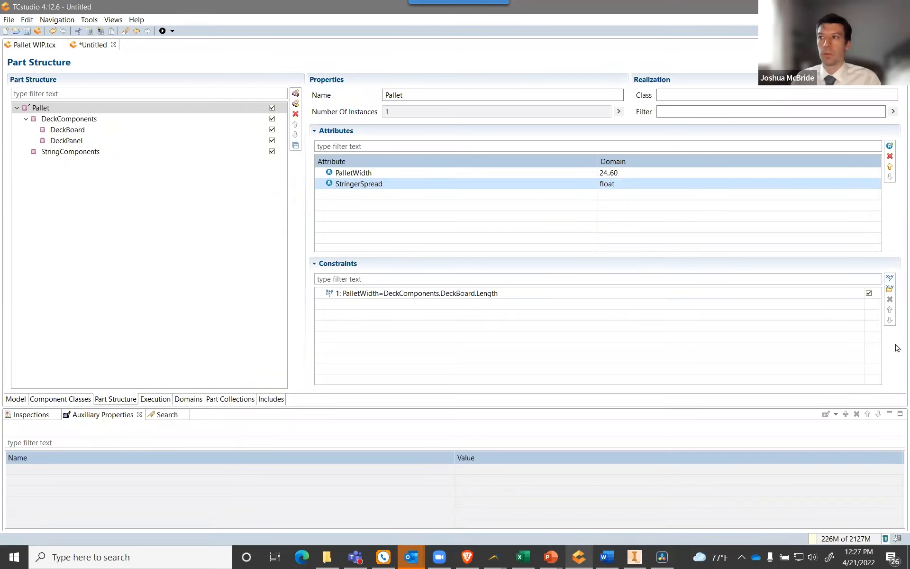
Add another attribute named WingLength to the Pallet part.
{"action": "double_click", "coordinate": [349, 197]}
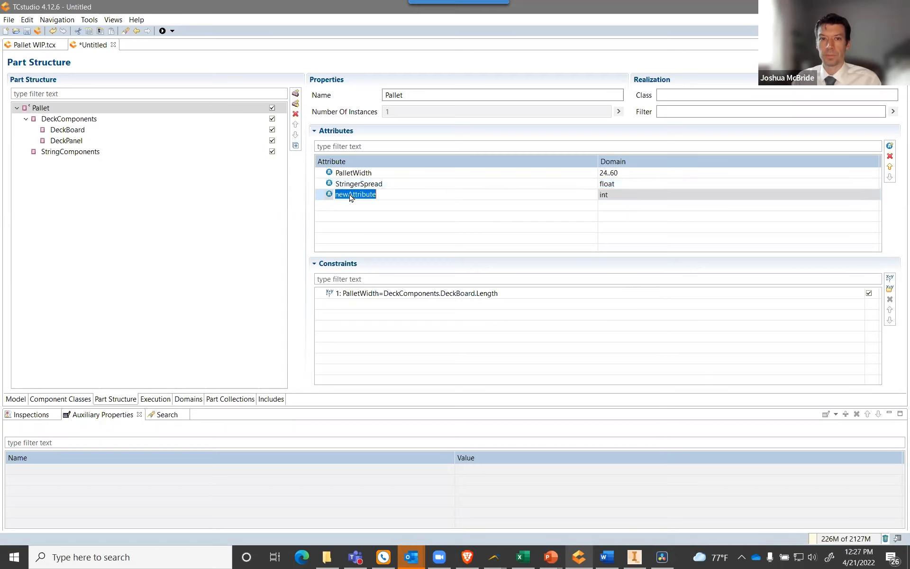
{"action": "type", "text": "WingLength"}
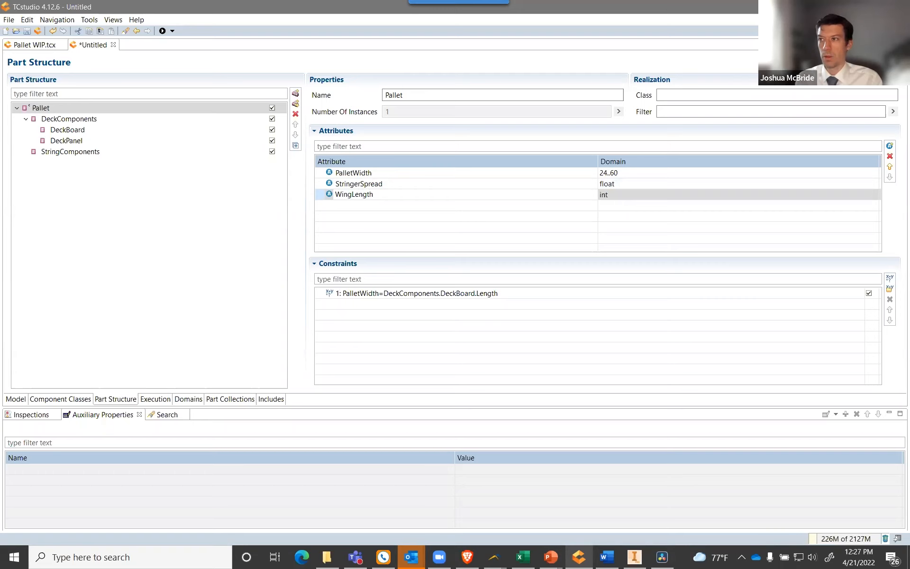
{"action": "key", "text": "Return"}
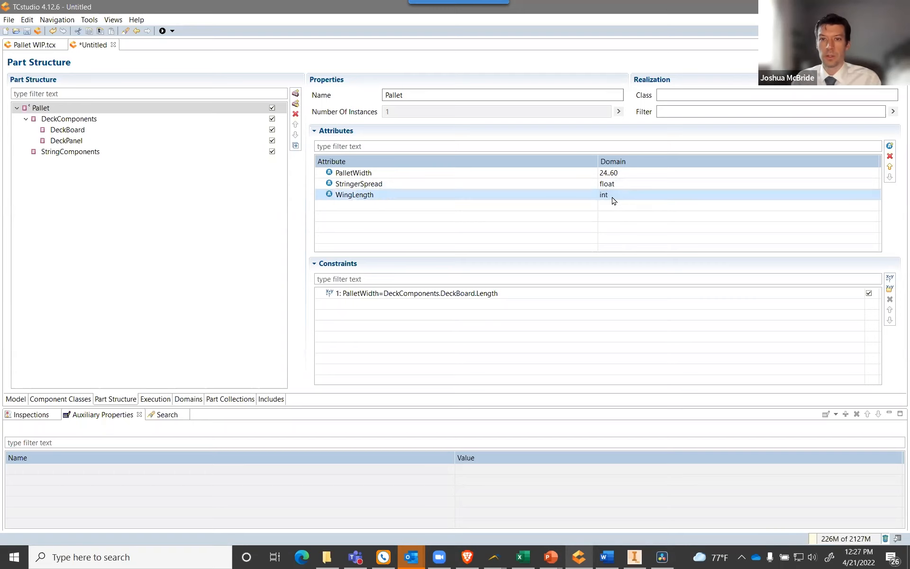
Switch to Autodesk Inventor, preview the pallet with Wing Length set to 3in Wing, and return to TCstudio.
{"action": "left_click", "coordinate": [632, 558]}
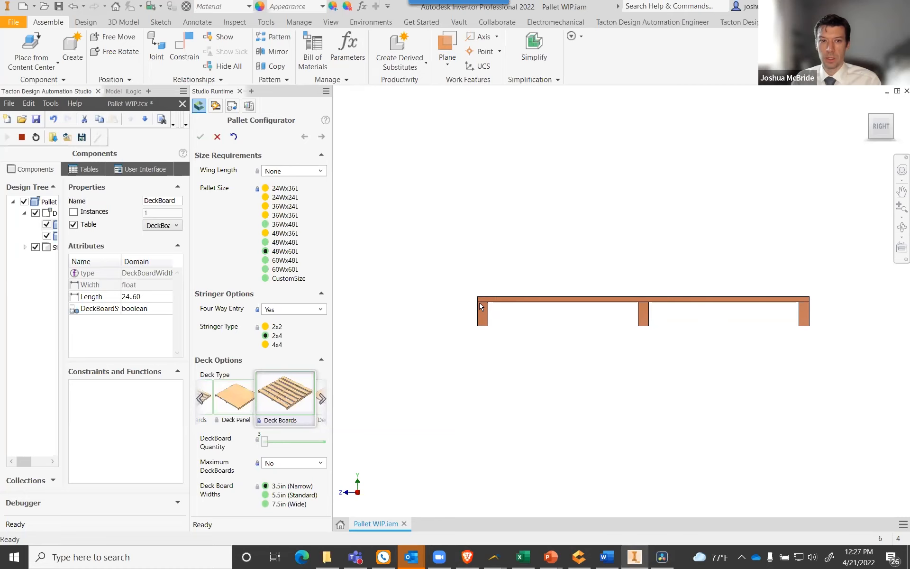
{"action": "left_click", "coordinate": [320, 170]}
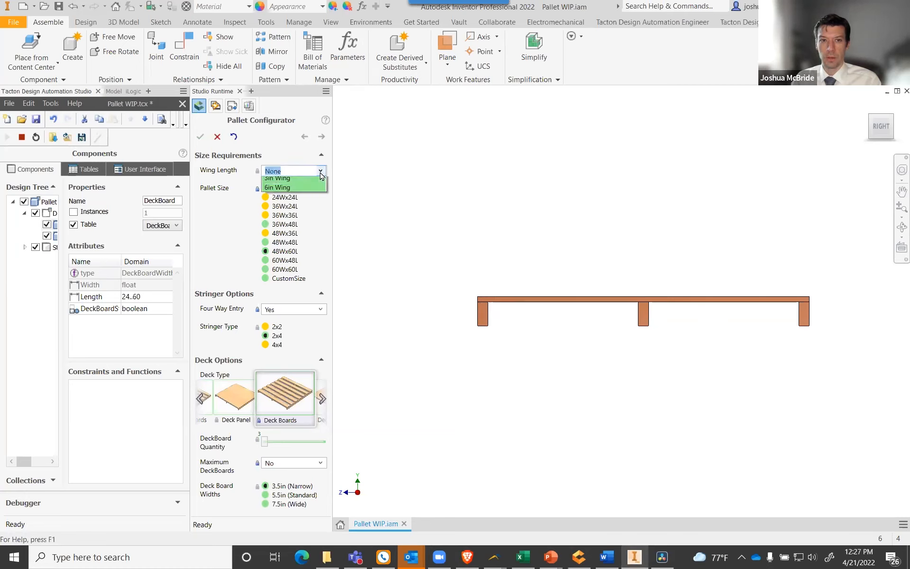
{"action": "left_click", "coordinate": [297, 192]}
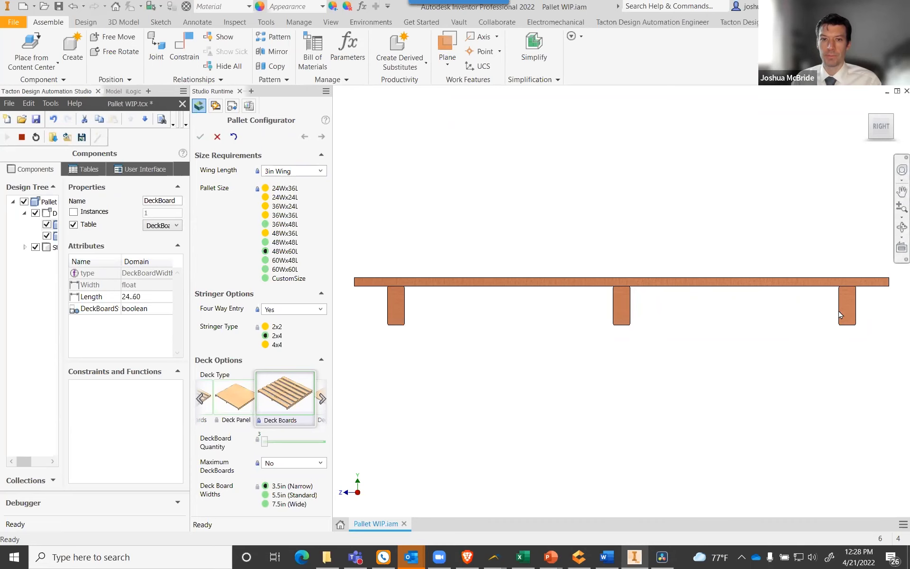
{"action": "left_click", "coordinate": [575, 557]}
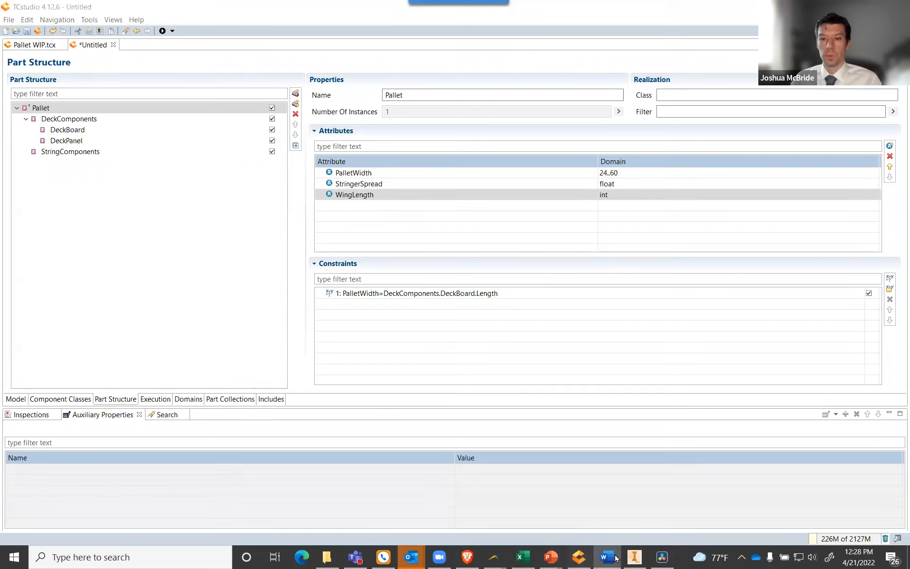
In Autodesk Inventor, compare the stringer positions for the None, 3in Wing and 6in Wing lengths, finishing on None.
{"action": "left_click", "coordinate": [634, 557]}
{"action": "left_click", "coordinate": [320, 170]}
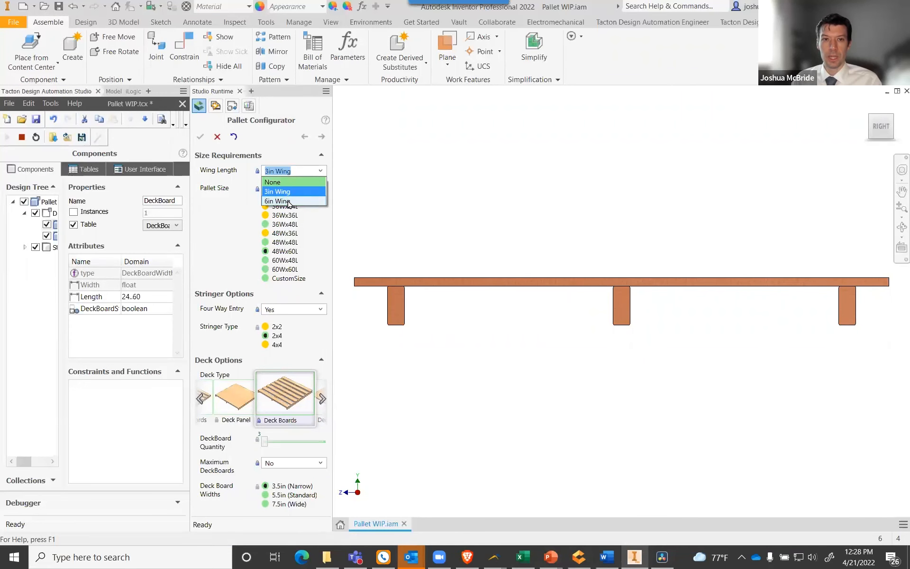
{"action": "left_click", "coordinate": [282, 182]}
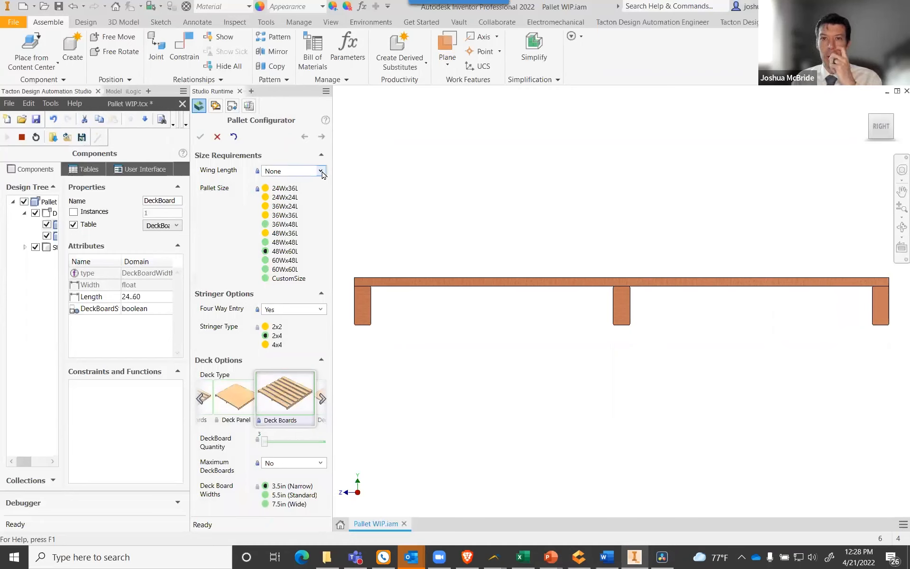
{"action": "left_click", "coordinate": [322, 172]}
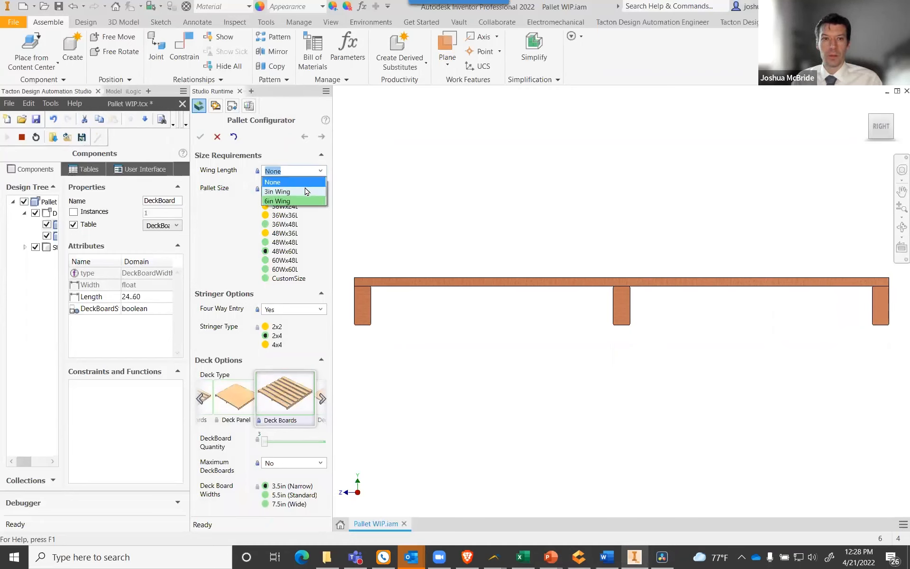
{"action": "left_click", "coordinate": [313, 187]}
{"action": "left_click", "coordinate": [322, 173]}
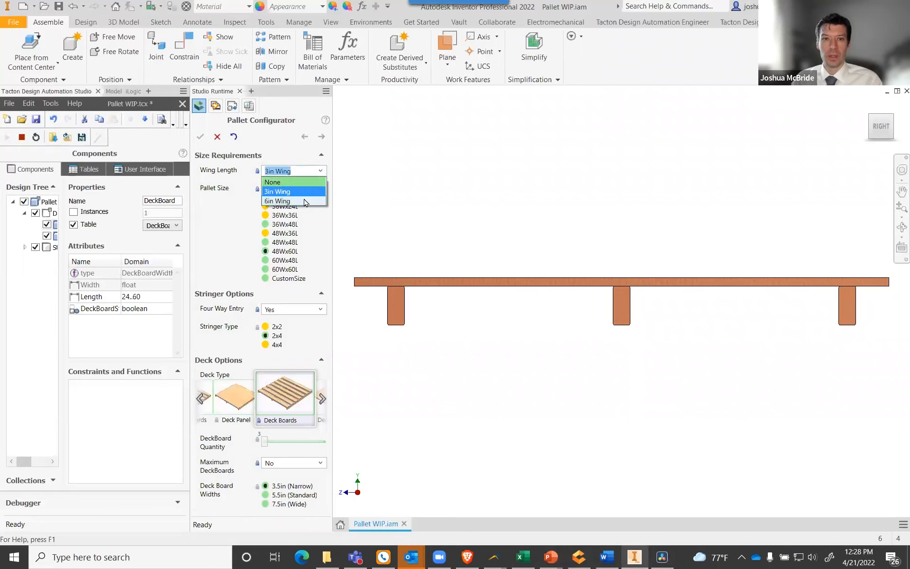
{"action": "left_click", "coordinate": [306, 201]}
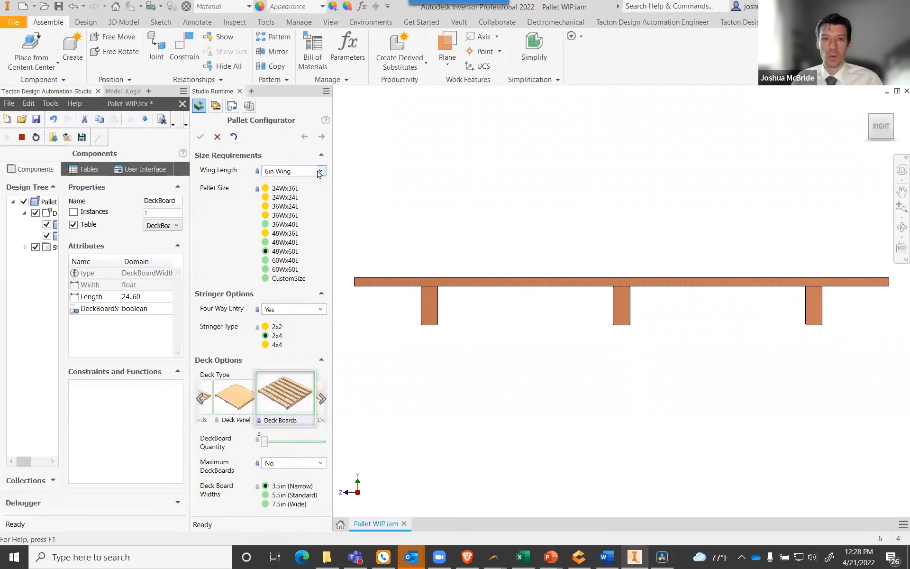
{"action": "left_click", "coordinate": [322, 173]}
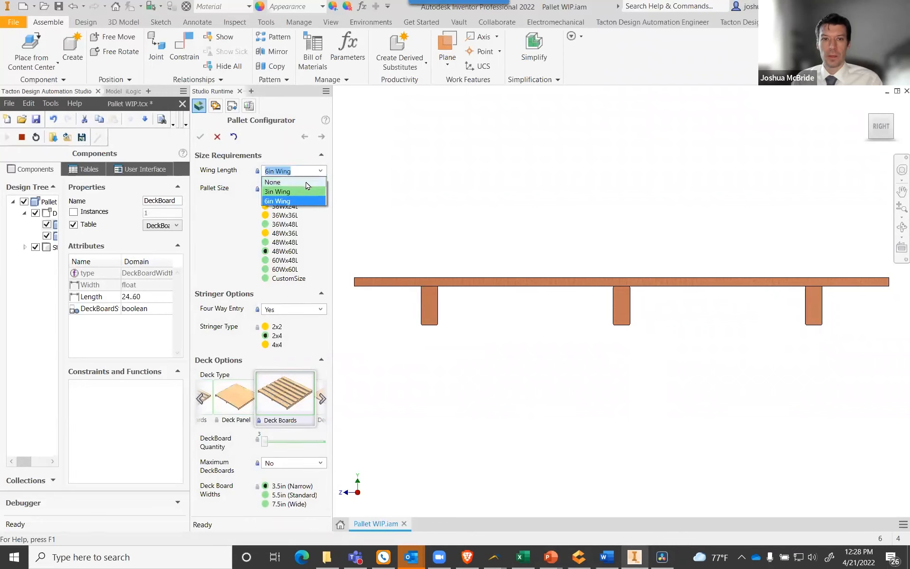
{"action": "left_click", "coordinate": [284, 181]}
{"action": "left_click", "coordinate": [319, 172]}
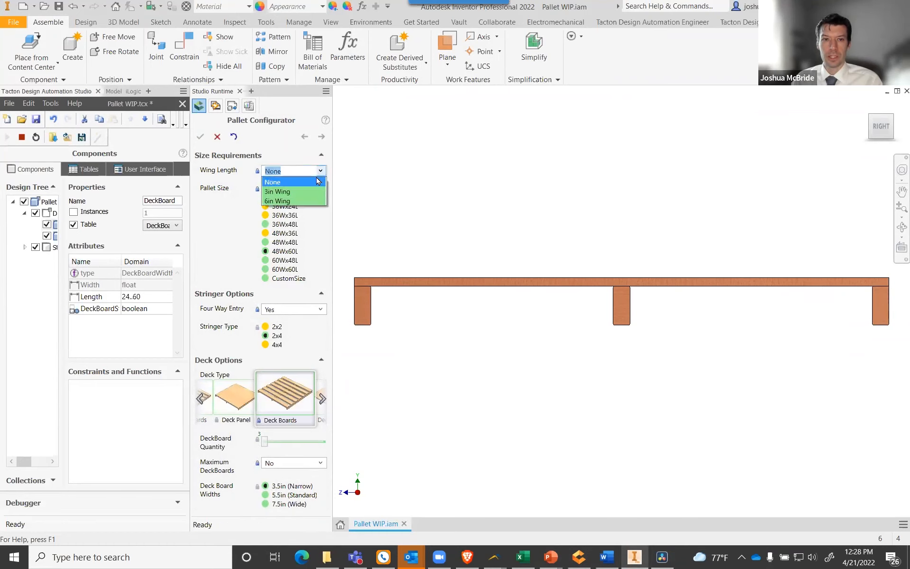
{"action": "left_click", "coordinate": [234, 222]}
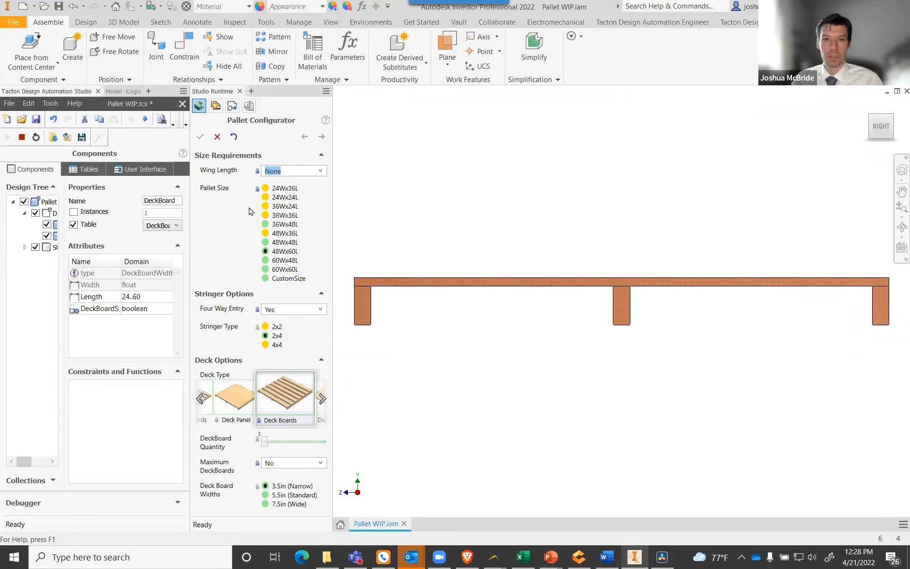
Change the pallet size to 48Wx36L and resolve the conflict by setting Four Way Entry to No.
{"action": "left_click", "coordinate": [265, 234]}
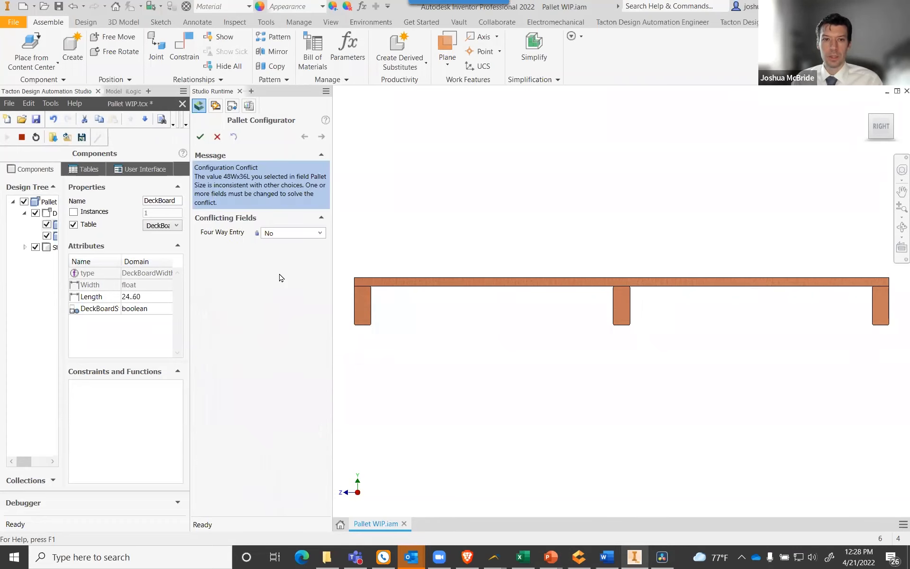
{"action": "left_click", "coordinate": [320, 233]}
{"action": "left_click", "coordinate": [290, 250]}
{"action": "left_click", "coordinate": [200, 136]}
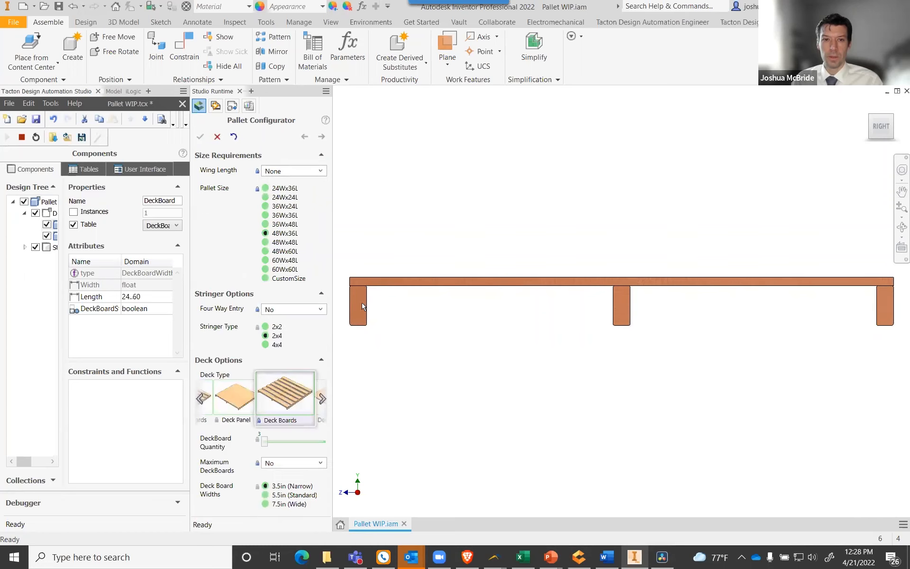
Compare the stringer positions on the 48Wx36L pallet for the 3in Wing, 6in Wing and None lengths, and return to TCstudio.
{"action": "left_click", "coordinate": [321, 170]}
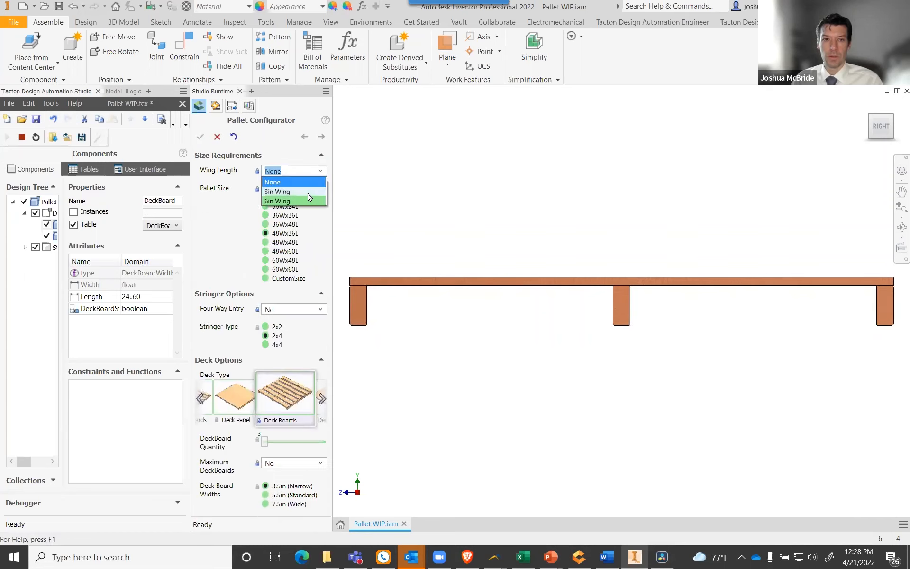
{"action": "left_click", "coordinate": [308, 193]}
{"action": "left_click", "coordinate": [320, 171]}
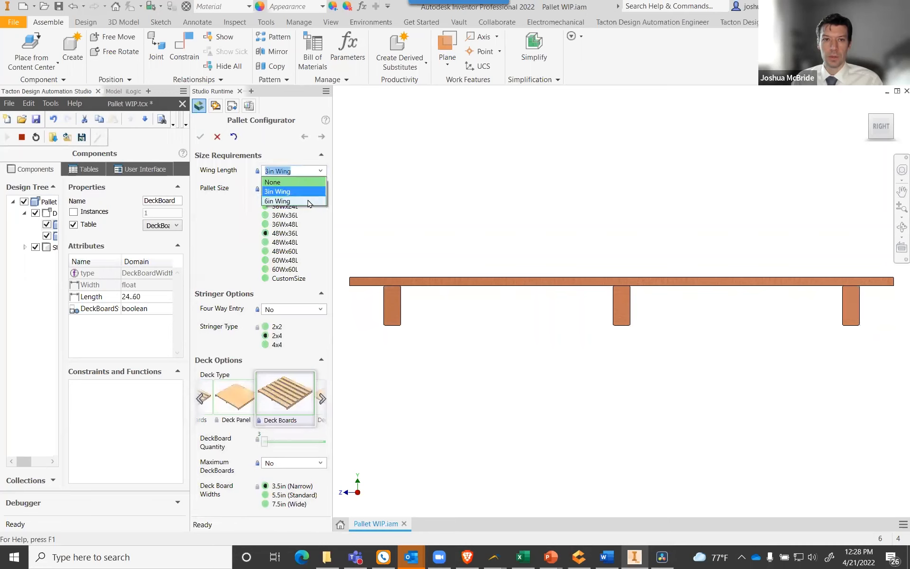
{"action": "left_click", "coordinate": [309, 201]}
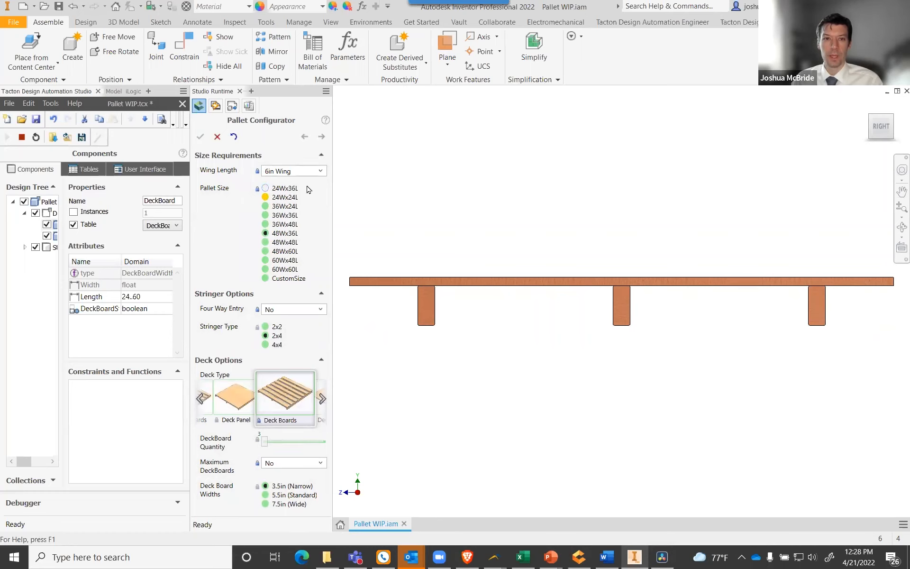
{"action": "left_click", "coordinate": [321, 171]}
{"action": "left_click", "coordinate": [284, 180]}
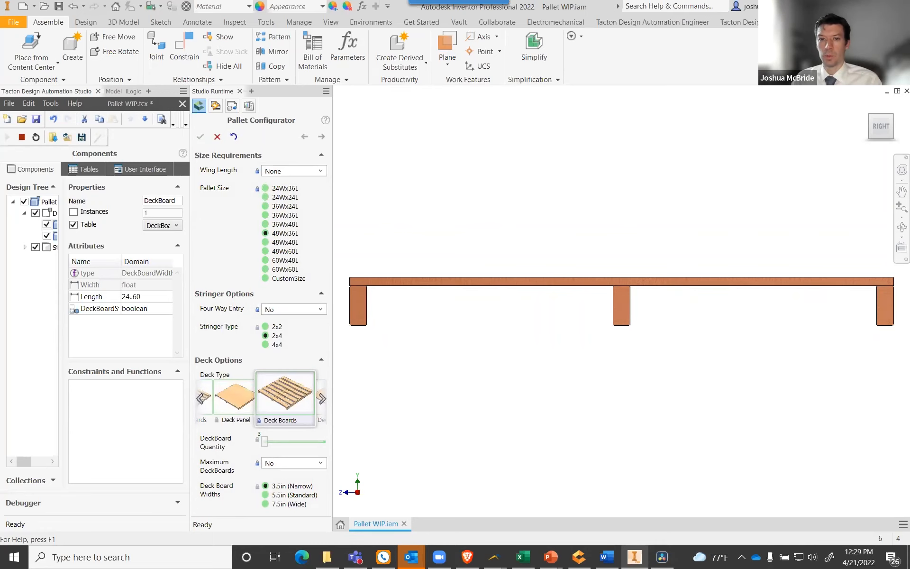
{"action": "key", "text": "alt+Tab"}
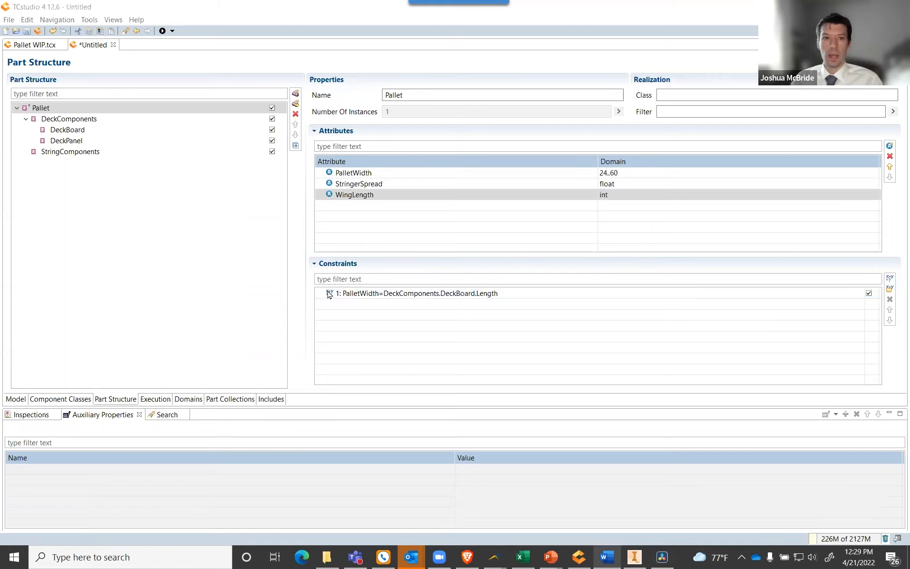
Add a new named domain called WingLength to the model.
{"action": "left_click", "coordinate": [188, 400]}
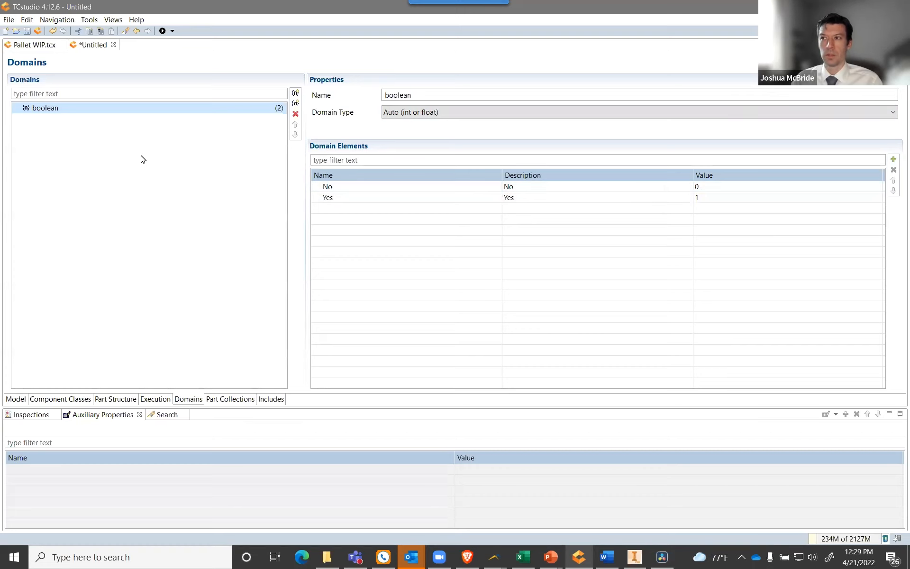
{"action": "left_click", "coordinate": [296, 94]}
{"action": "double_click", "coordinate": [459, 94]}
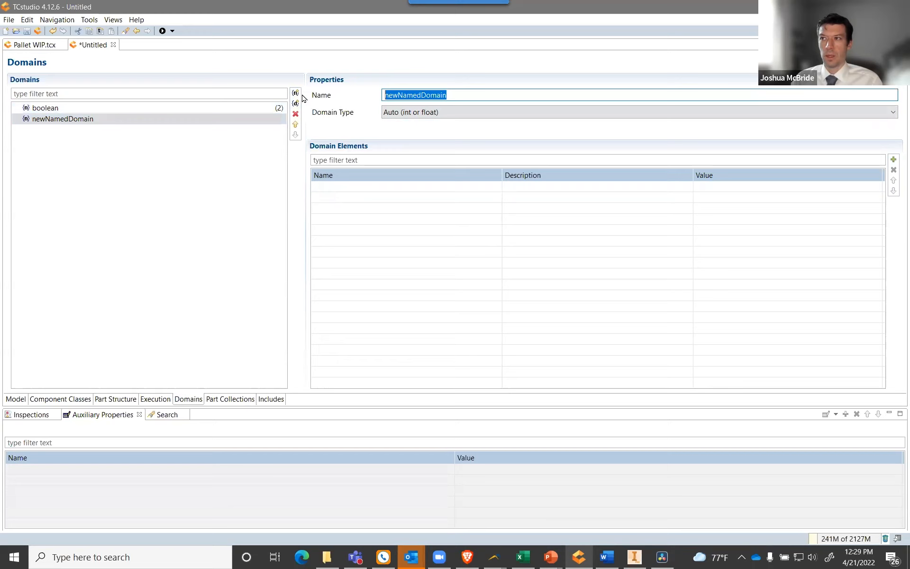
{"action": "type", "text": "WingLength"}
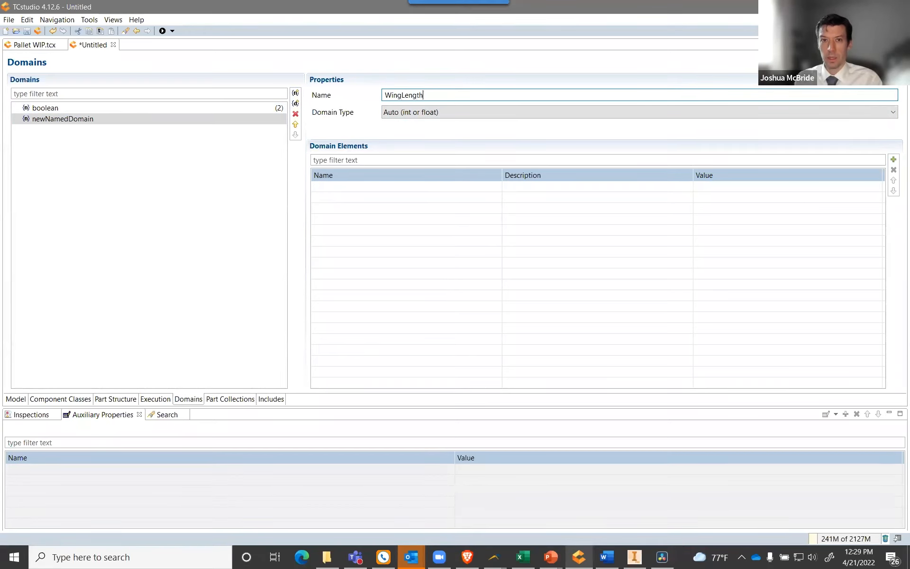
Add the element WingNone to the WingLength domain with description None and value 0.
{"action": "double_click", "coordinate": [385, 190]}
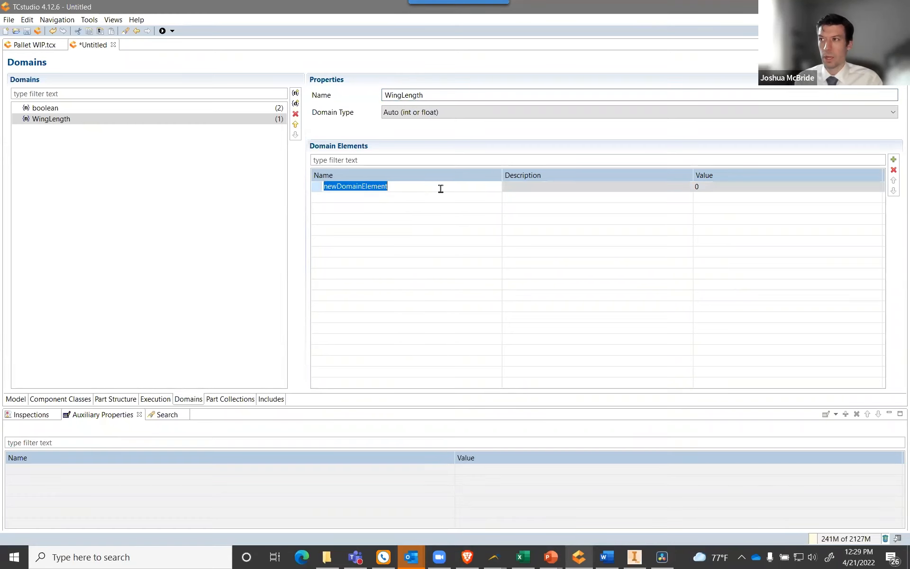
{"action": "type", "text": "WingNone"}
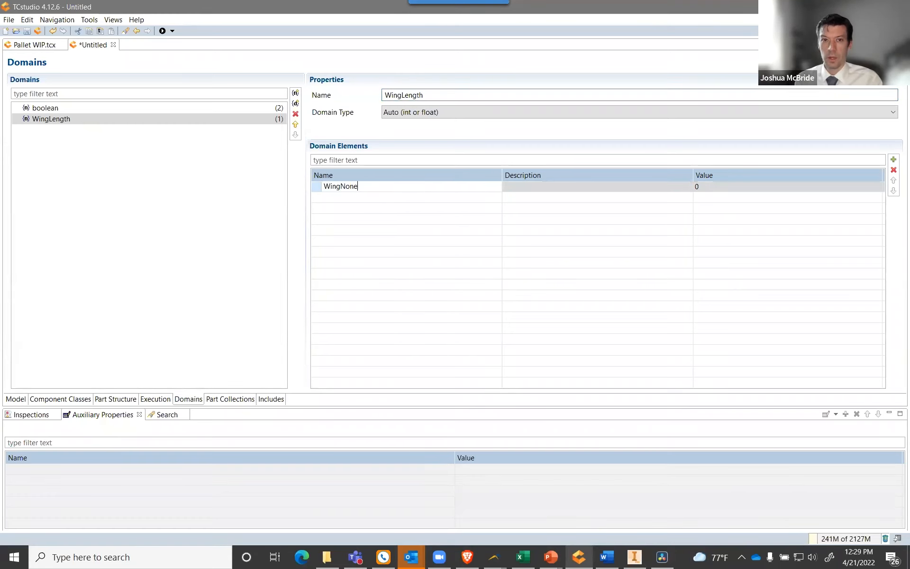
{"action": "key", "text": "Tab"}
{"action": "type", "text": "None"}
{"action": "key", "text": "Tab"}
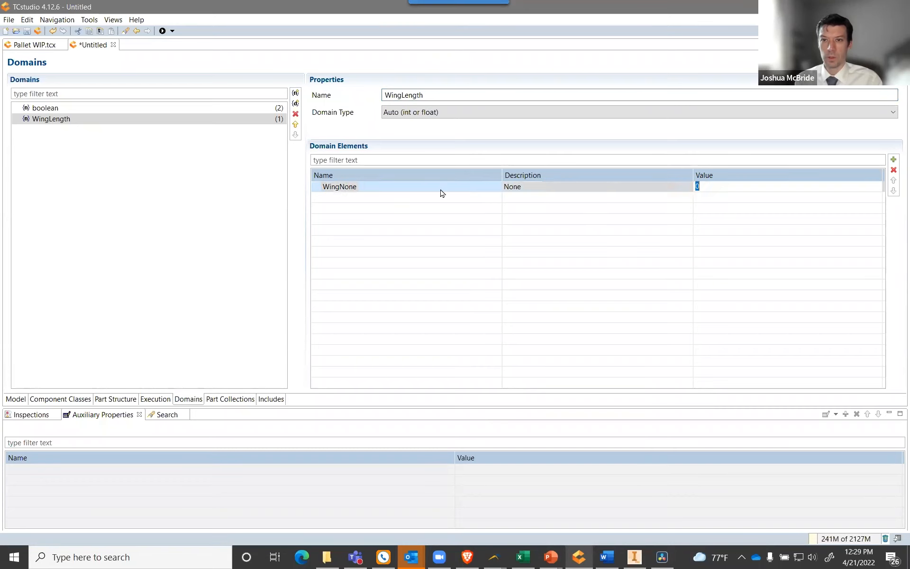
{"action": "key", "text": "Return"}
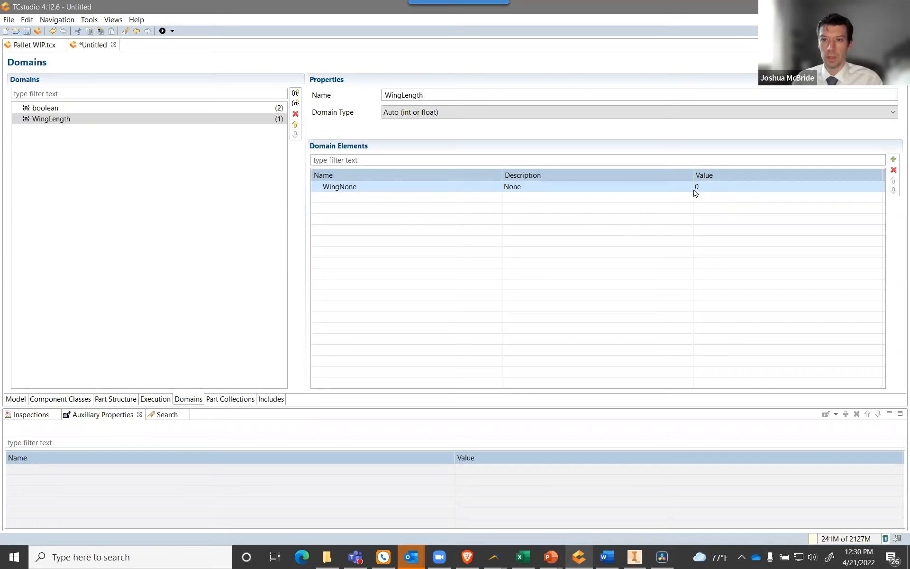
Add the element Wing3Inch to the WingLength domain with description 3in Wing and value 3.
{"action": "double_click", "coordinate": [379, 201]}
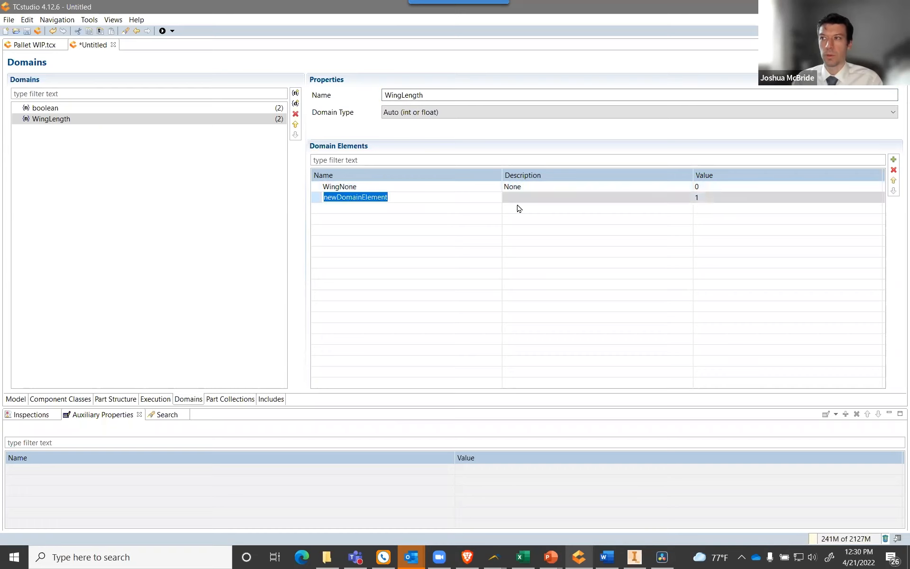
{"action": "type", "text": "Wing3Inch"}
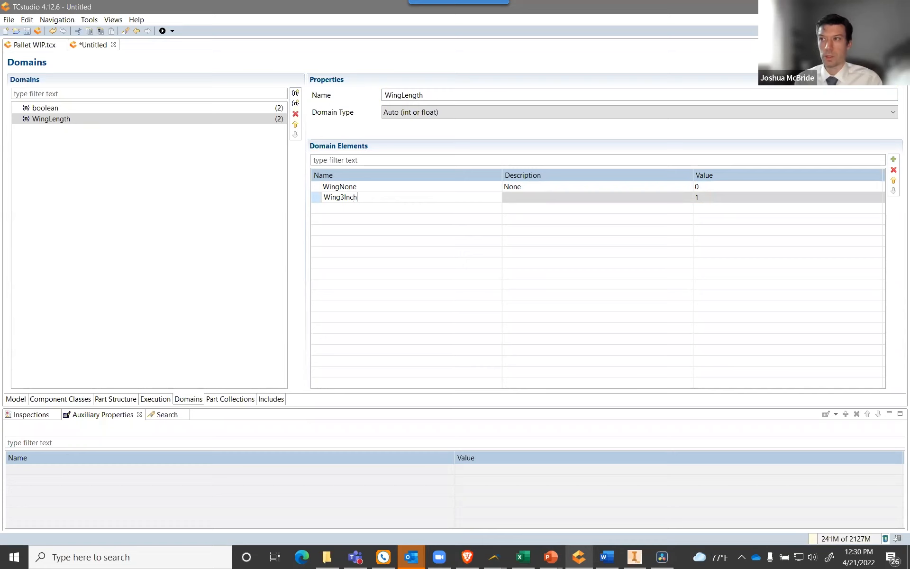
{"action": "key", "text": "Tab"}
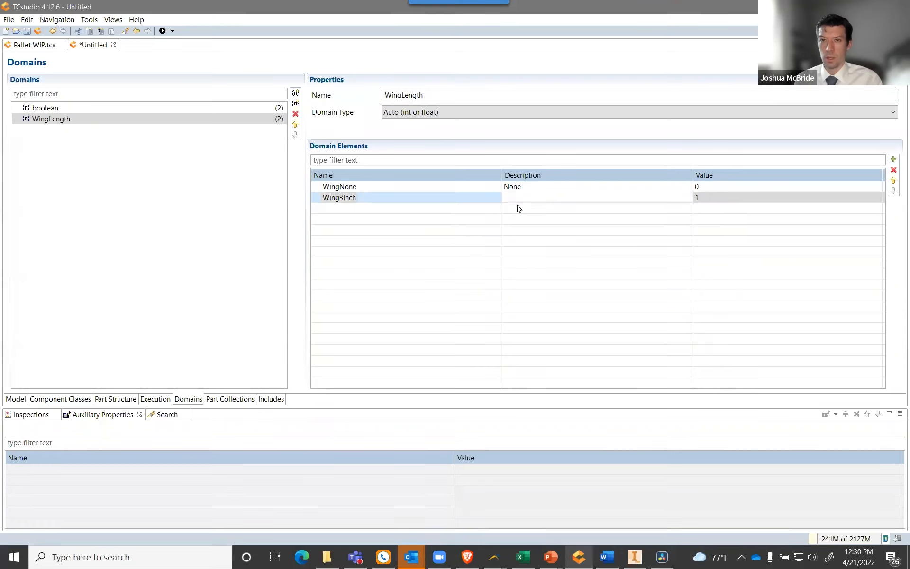
{"action": "type", "text": "3in Wing"}
{"action": "key", "text": "Tab"}
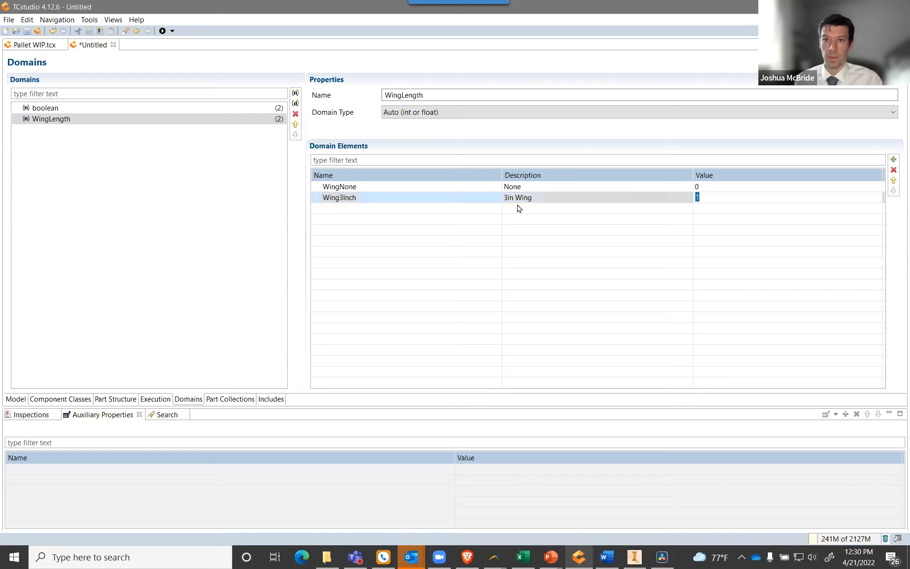
{"action": "type", "text": "3"}
{"action": "key", "text": "Return"}
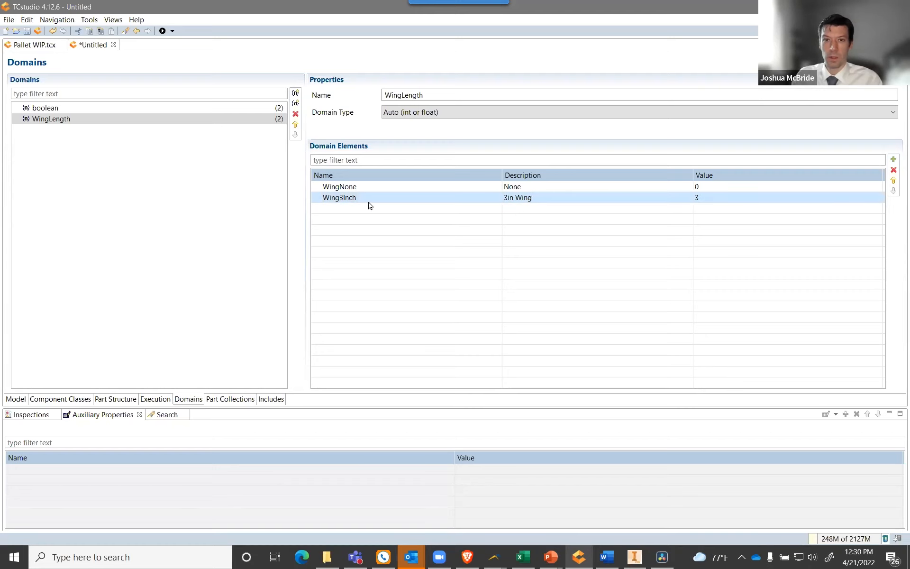
Add the element Wing6inch to the WingLength domain with description 6in Wing and value 6.
{"action": "double_click", "coordinate": [357, 212]}
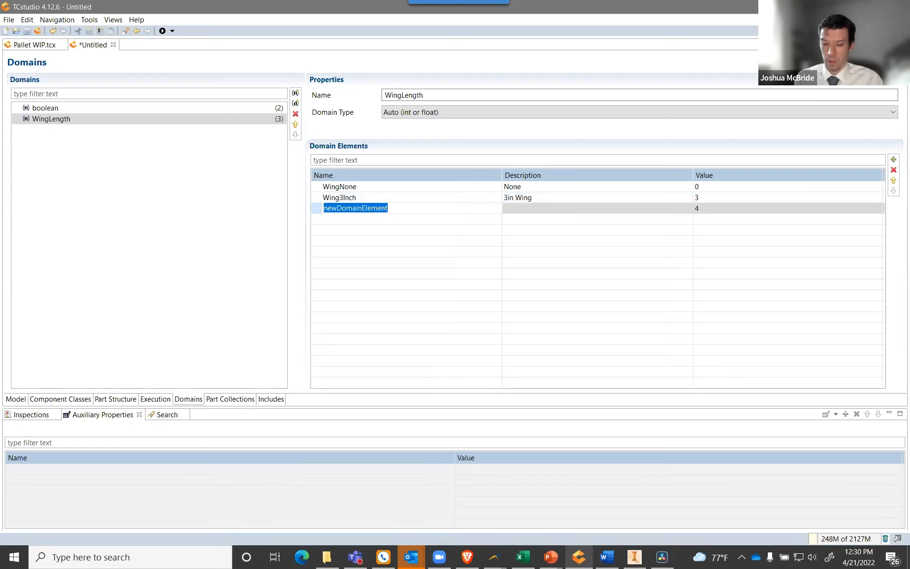
{"action": "type", "text": "Wing6inch"}
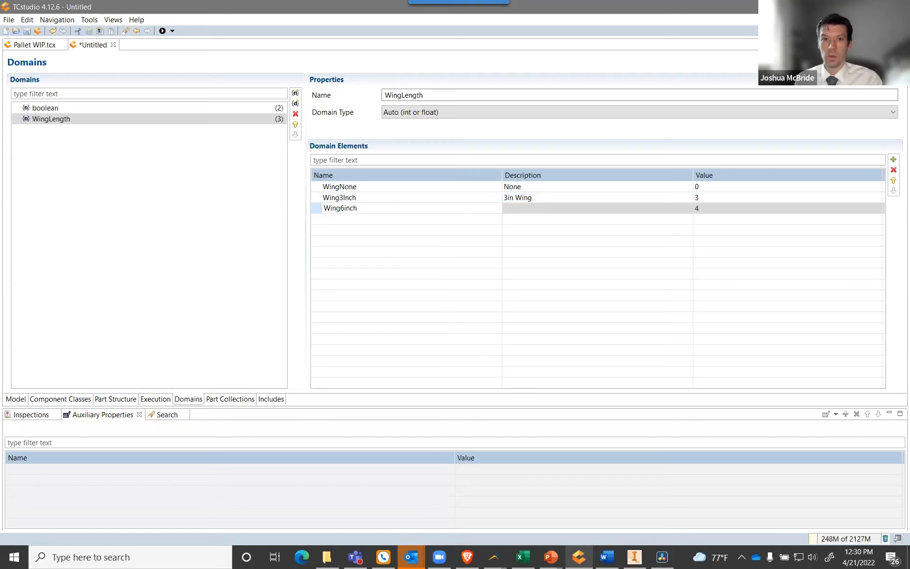
{"action": "key", "text": "Tab"}
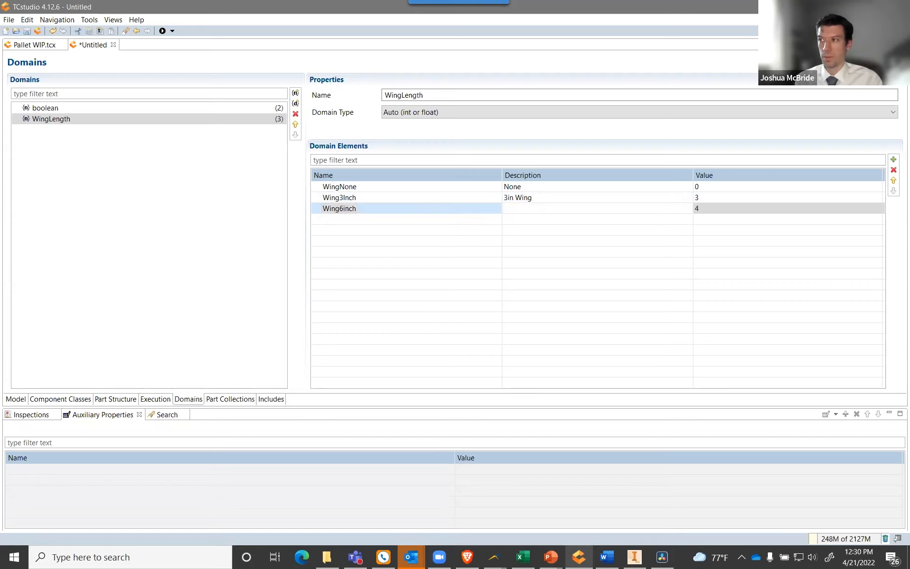
{"action": "type", "text": "6in"}
{"action": "key", "text": "Tab"}
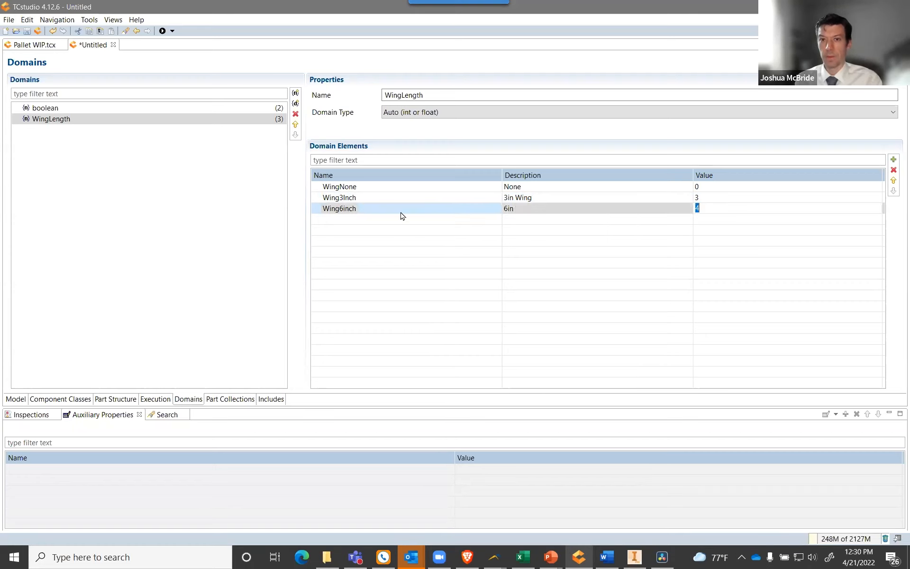
{"action": "left_click", "coordinate": [524, 205]}
{"action": "left_click", "coordinate": [527, 204]}
{"action": "type", "text": "Wing"}
{"action": "key", "text": "Tab"}
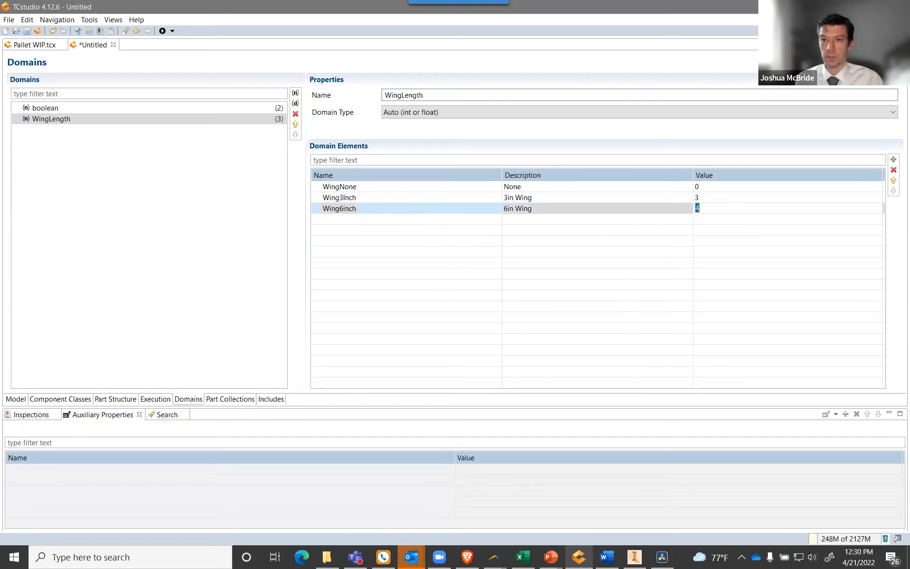
{"action": "type", "text": "6"}
{"action": "key", "text": "Return"}
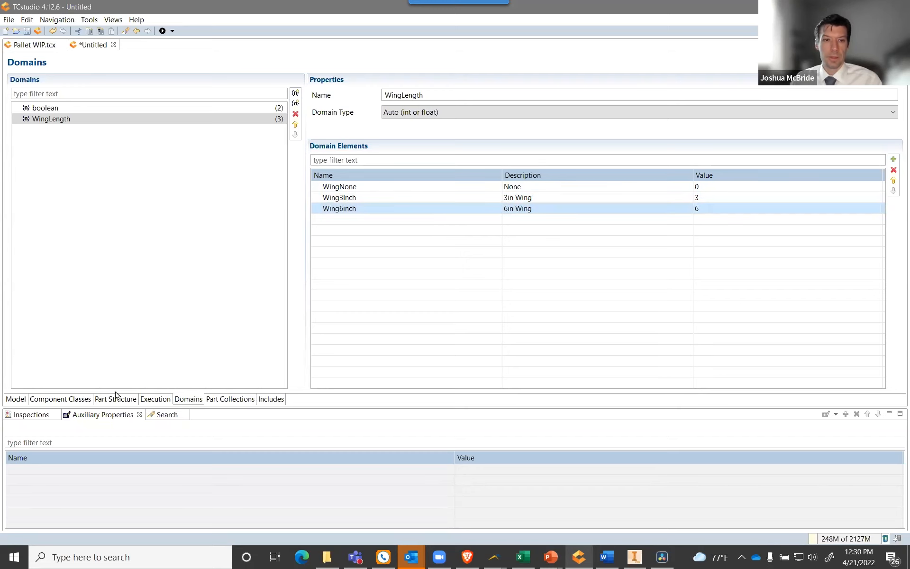
Set the domain of the Pallet part's WingLength attribute to the WingLength named domain.
{"action": "left_click", "coordinate": [115, 399]}
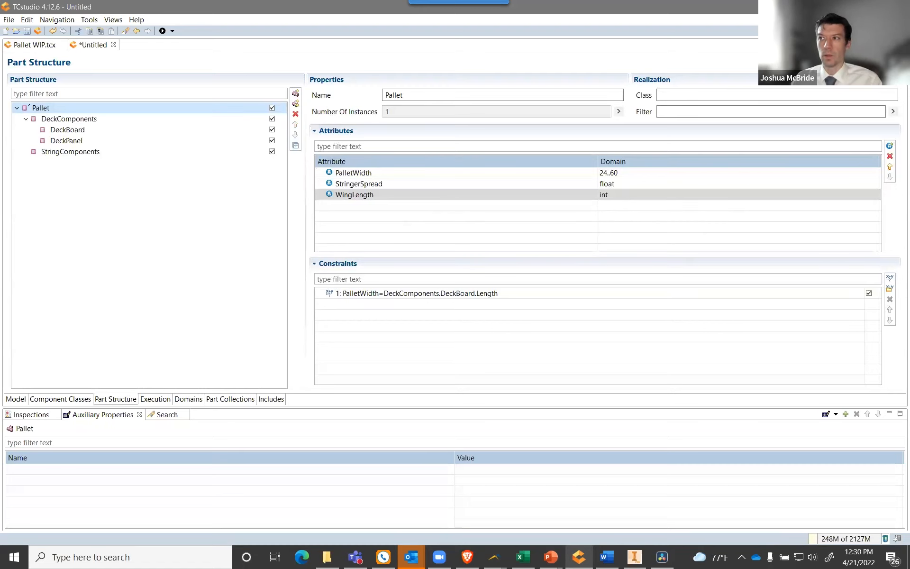
{"action": "left_click", "coordinate": [607, 198]}
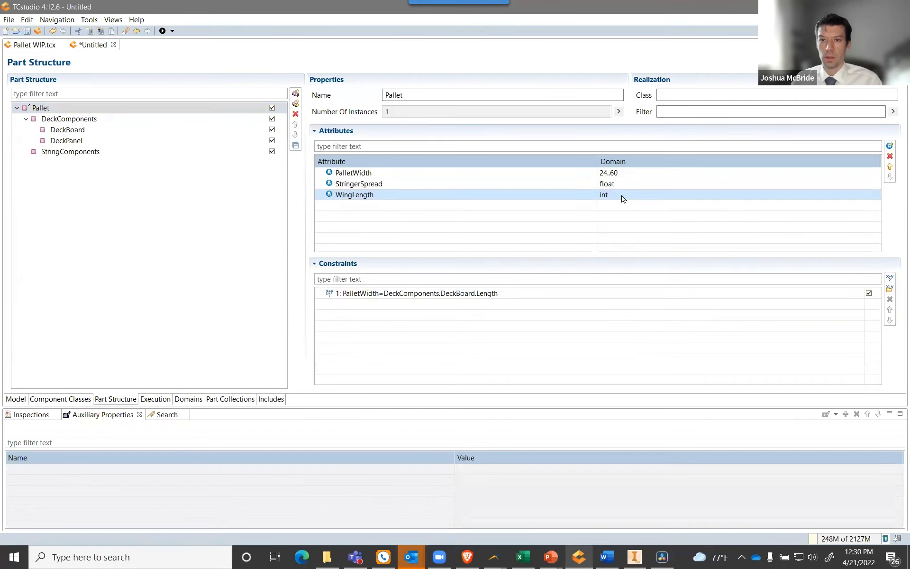
{"action": "left_click", "coordinate": [627, 199]}
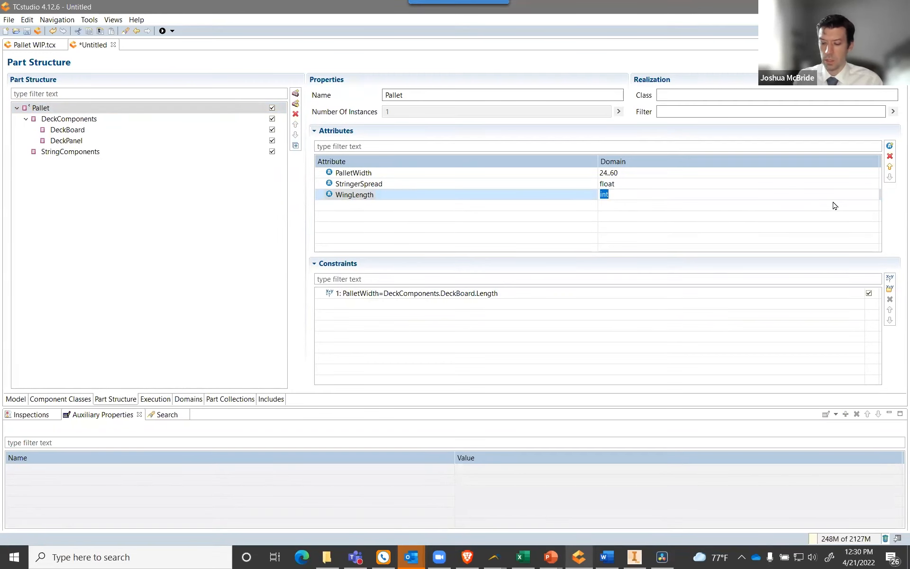
{"action": "key", "text": "BackSpace"}
{"action": "type", "text": "W"}
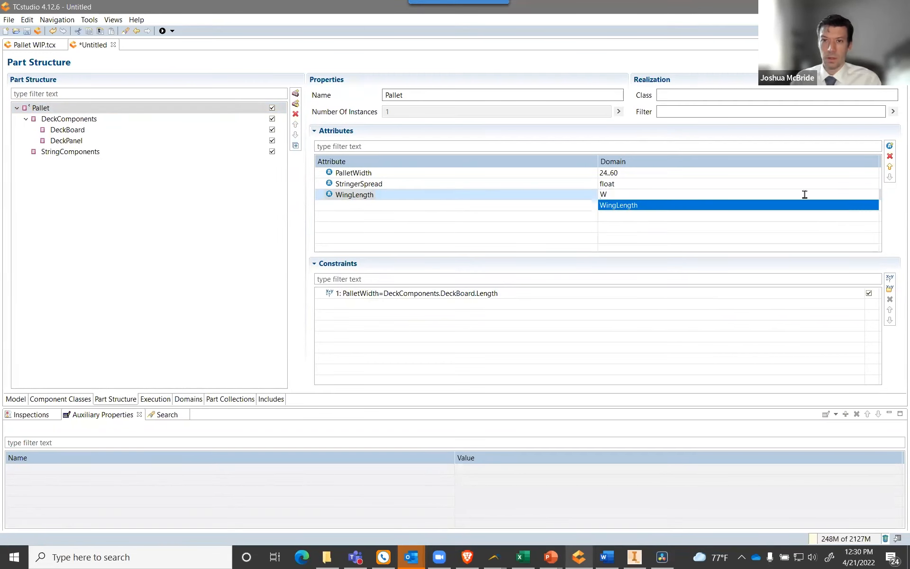
{"action": "left_click", "coordinate": [615, 206]}
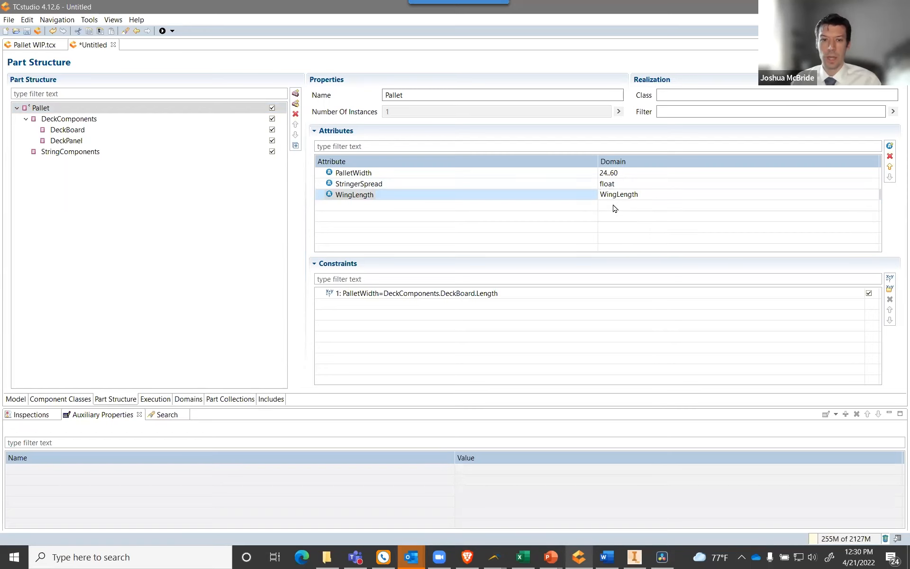
{"action": "left_click", "coordinate": [658, 218]}
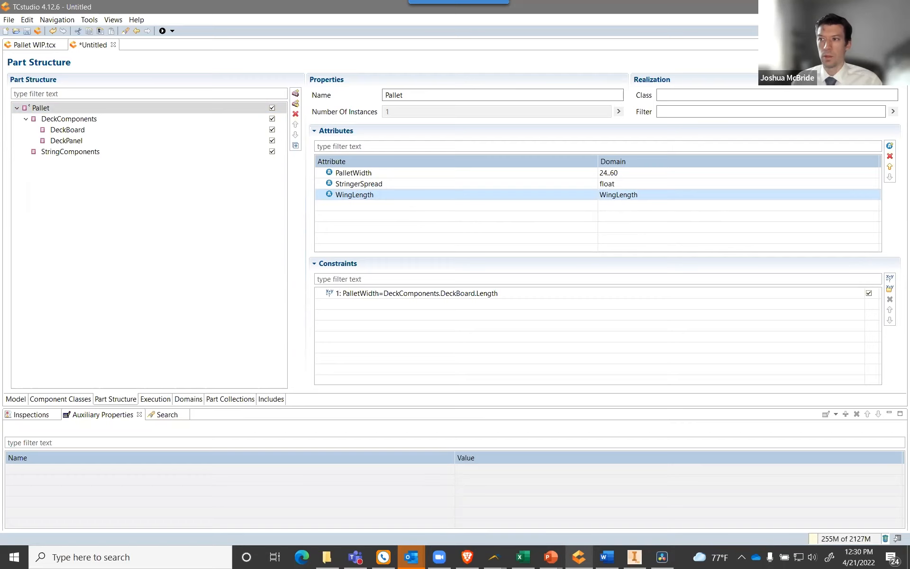
Switch to Autodesk Inventor, review the available Wing Length options in the pallet configurator, and return to TCstudio.
{"action": "right_click", "coordinate": [347, 196]}
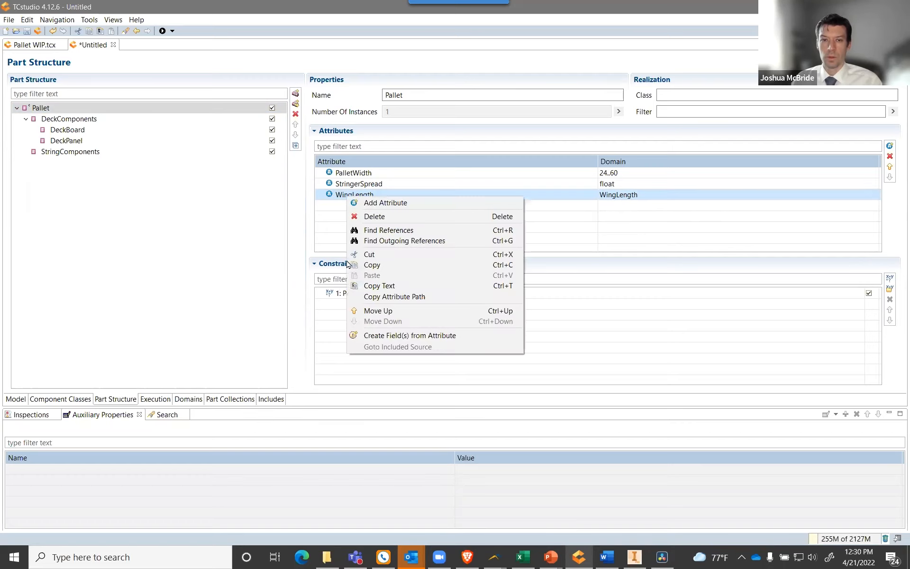
{"action": "left_click", "coordinate": [609, 235]}
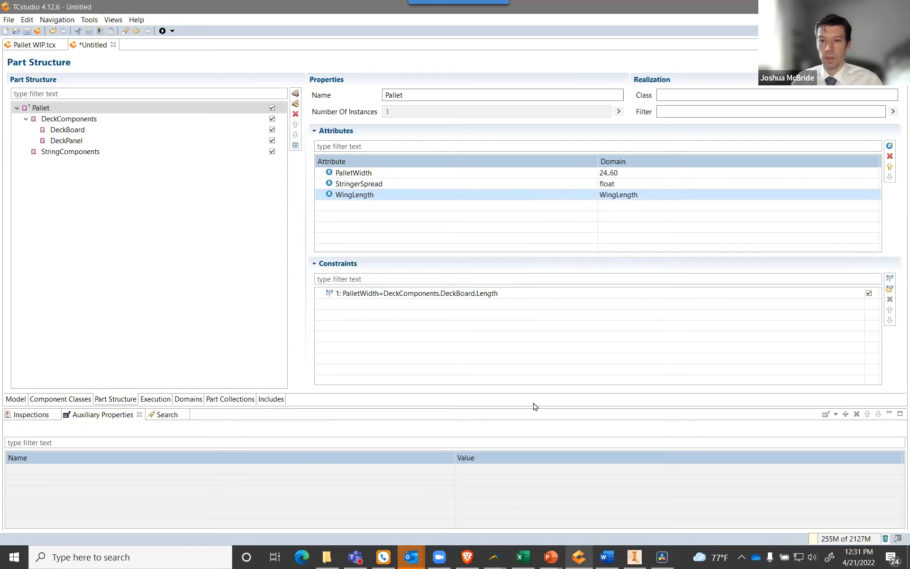
{"action": "left_click", "coordinate": [633, 557]}
{"action": "left_click", "coordinate": [293, 170]}
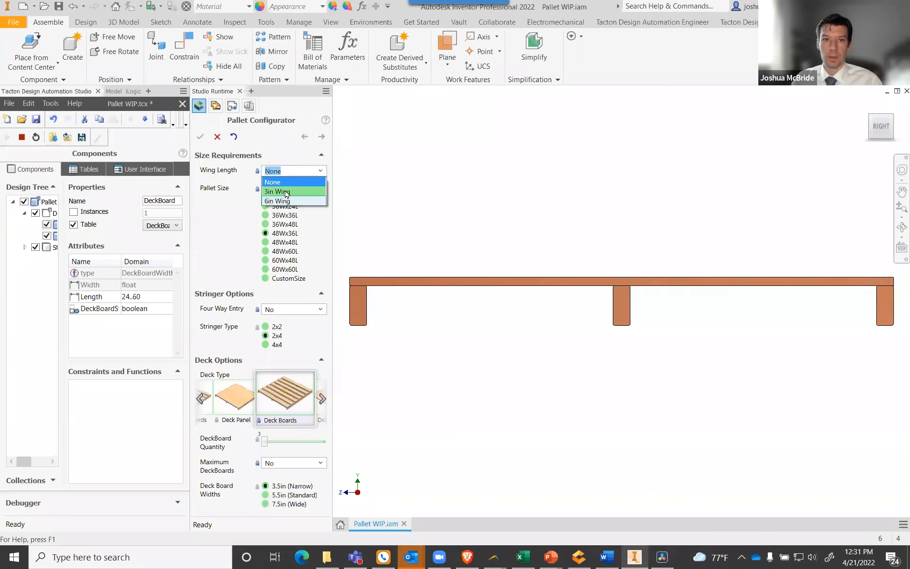
{"action": "left_click", "coordinate": [439, 197]}
{"action": "left_click", "coordinate": [843, 6]}
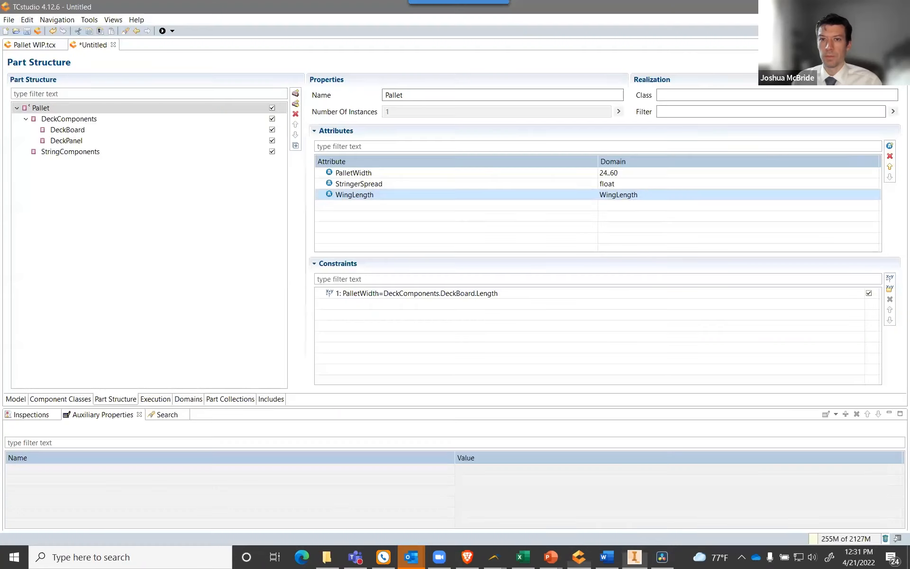
{"action": "key", "text": "alt+Tab"}
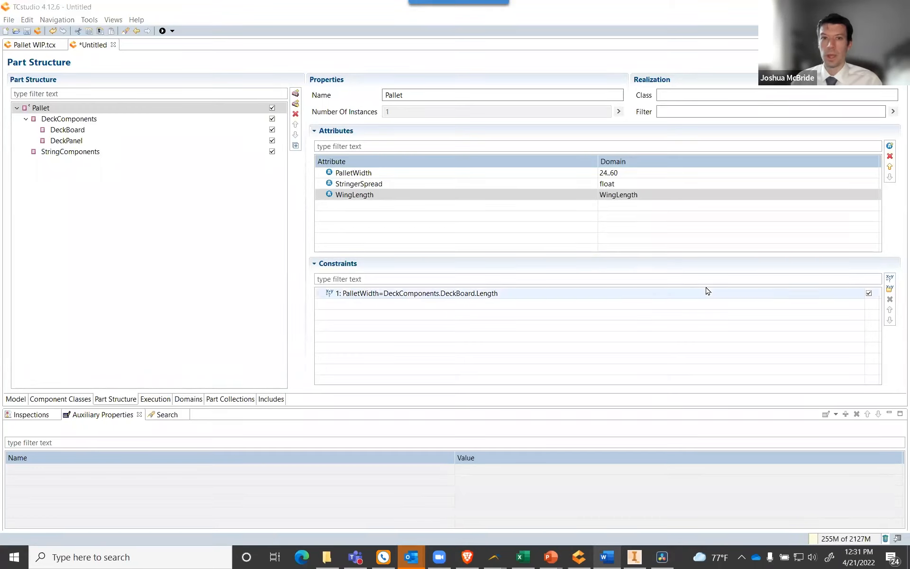
Create a field from the Pallet part's WingLength attribute in the SizeRequirements group, keeping Menu as its GUI type.
{"action": "right_click", "coordinate": [380, 197]}
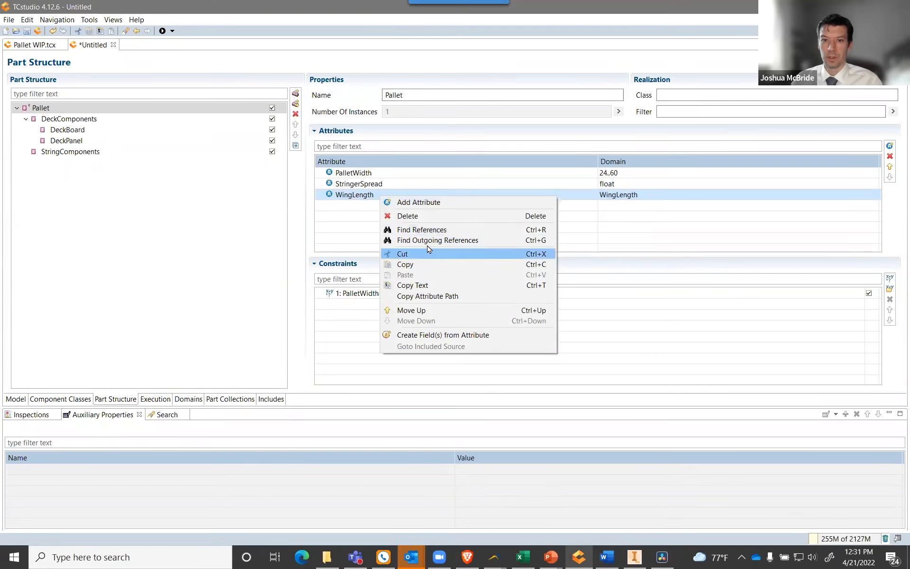
{"action": "left_click", "coordinate": [431, 335]}
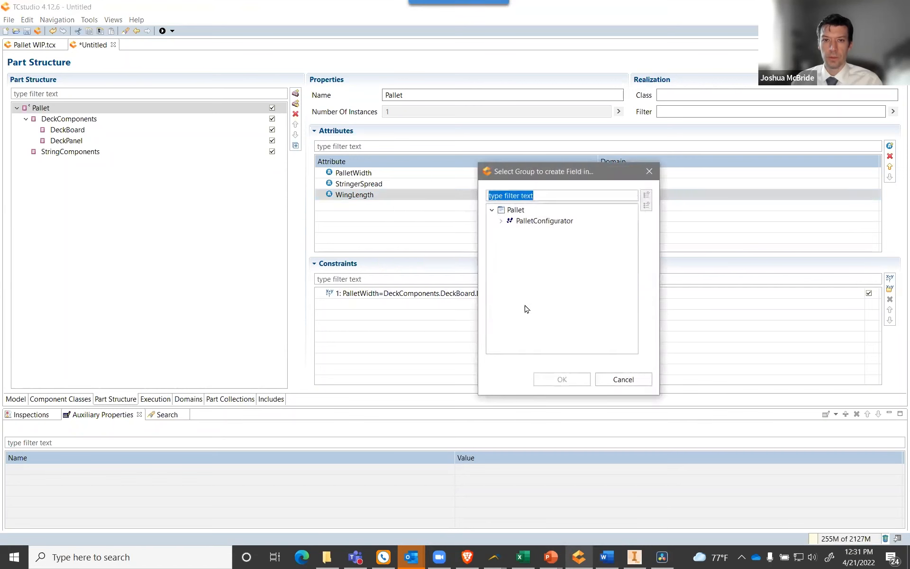
{"action": "left_click", "coordinate": [501, 222]}
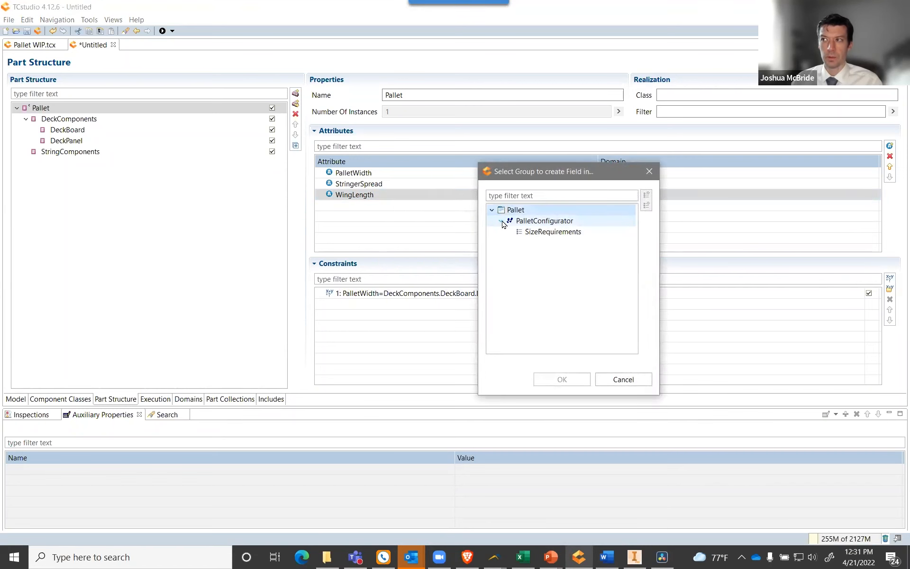
{"action": "left_click", "coordinate": [535, 232]}
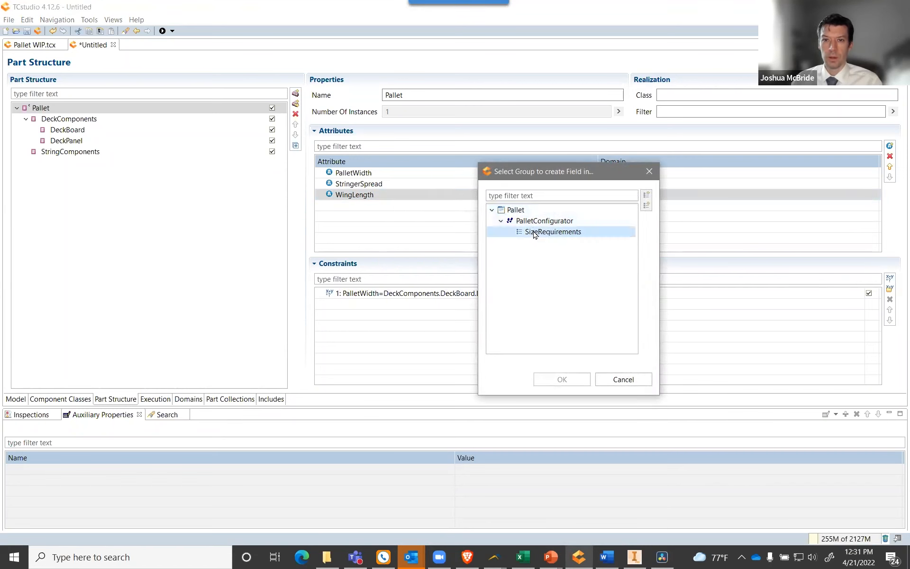
{"action": "left_click", "coordinate": [561, 379]}
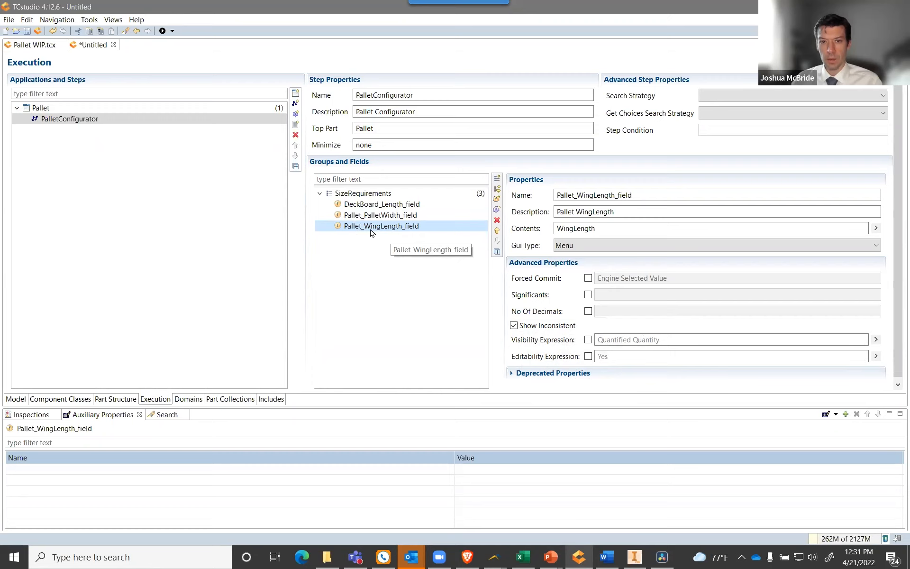
{"action": "left_click", "coordinate": [604, 252]}
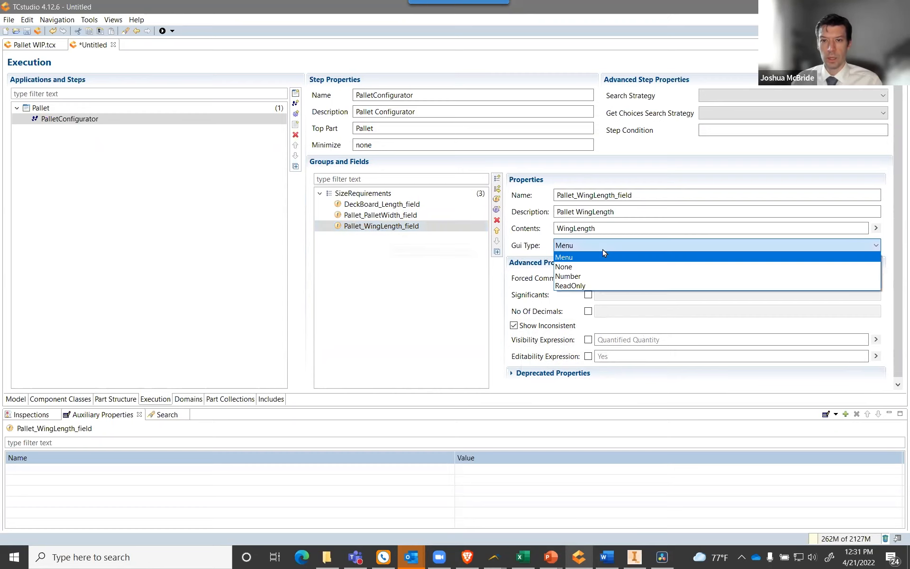
{"action": "left_click", "coordinate": [605, 252]}
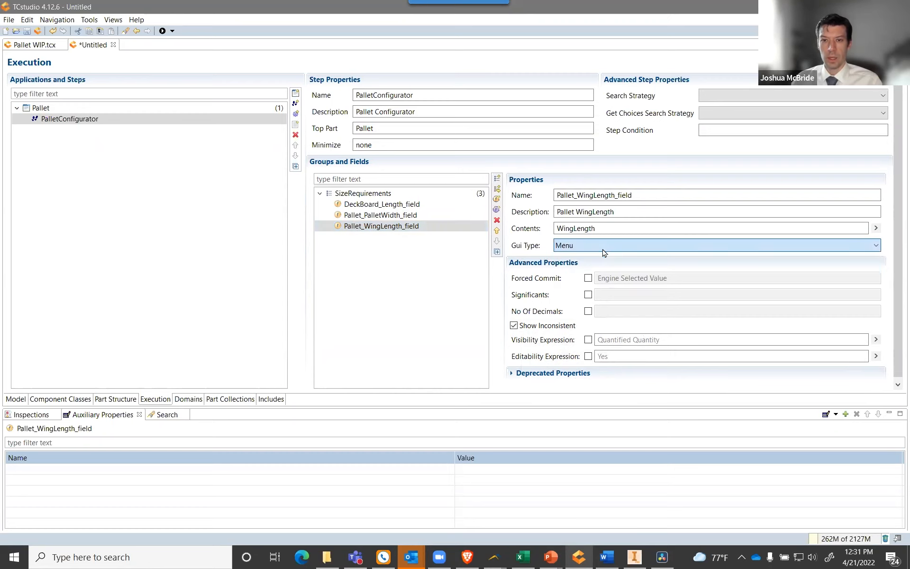
Delete the DeckBoard_Length_field from the SizeRequirements group and check the remaining pallet width and wing length fields.
{"action": "left_click", "coordinate": [369, 208]}
{"action": "right_click", "coordinate": [388, 205]}
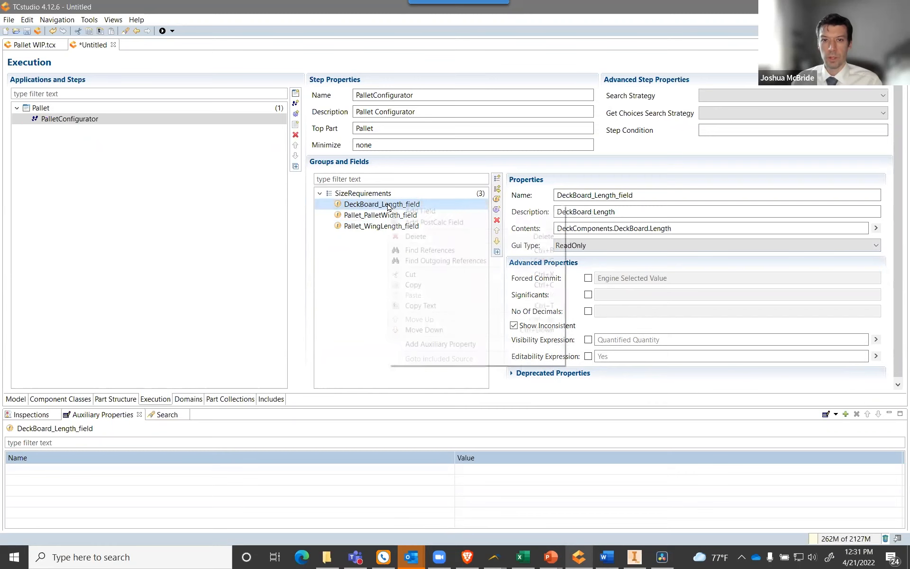
{"action": "left_click", "coordinate": [415, 236]}
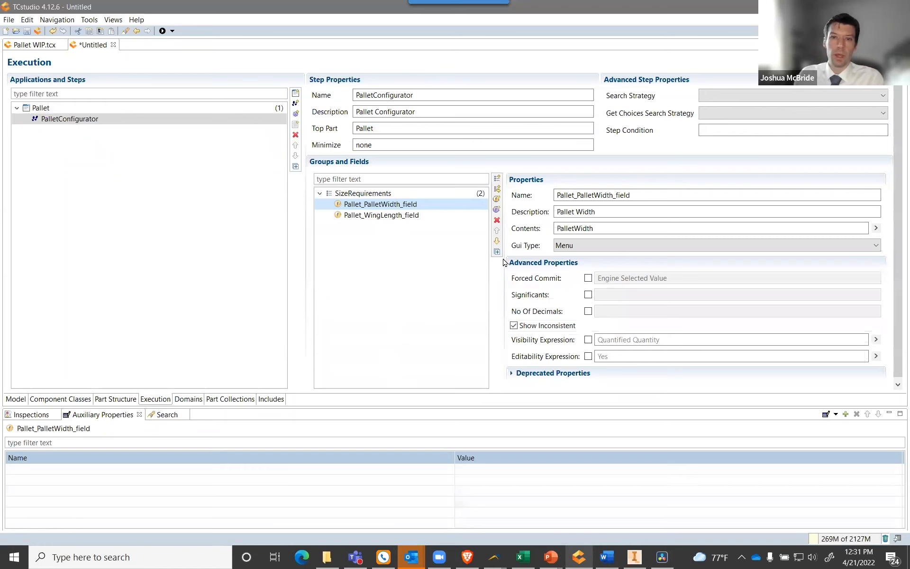
{"action": "left_click", "coordinate": [364, 214]}
{"action": "left_click", "coordinate": [364, 204]}
{"action": "left_click", "coordinate": [363, 214]}
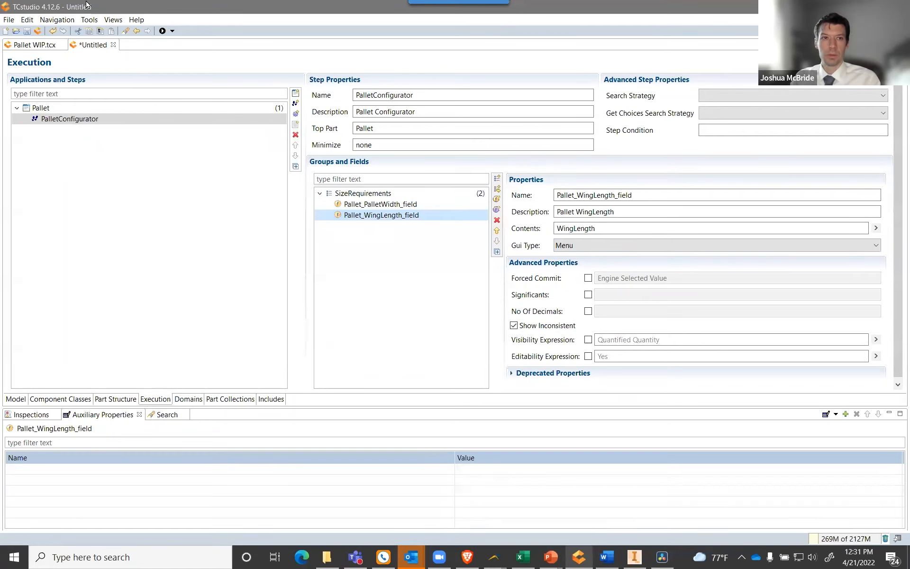
Run the configurator, try the 6in Wing and 3in Wing choices for Pallet WingLength, and close the test window.
{"action": "left_click", "coordinate": [162, 31]}
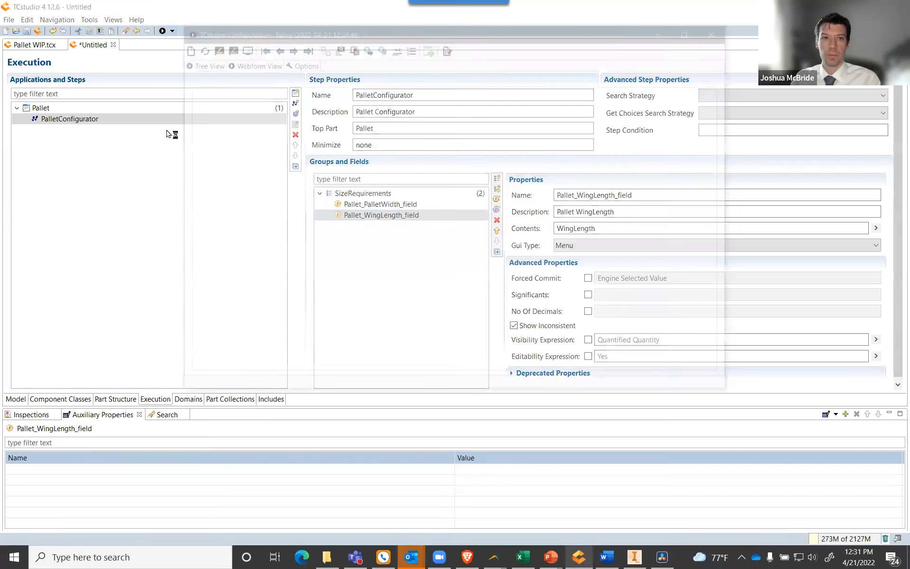
{"action": "left_click", "coordinate": [290, 128]}
{"action": "left_click", "coordinate": [284, 143]}
{"action": "left_click", "coordinate": [290, 129]}
{"action": "left_click", "coordinate": [290, 128]}
{"action": "left_click", "coordinate": [290, 129]}
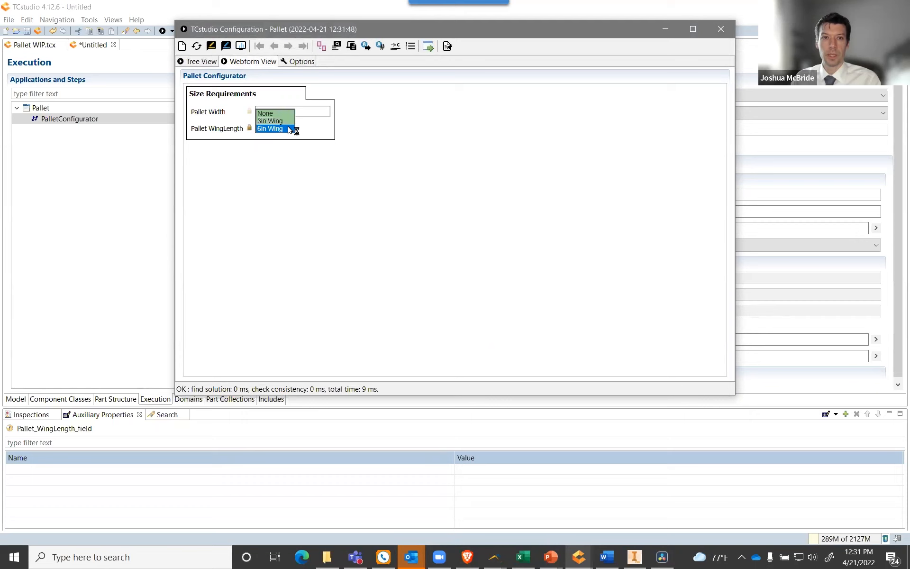
{"action": "left_click", "coordinate": [290, 129]}
{"action": "left_click", "coordinate": [290, 129]}
{"action": "left_click", "coordinate": [289, 135]}
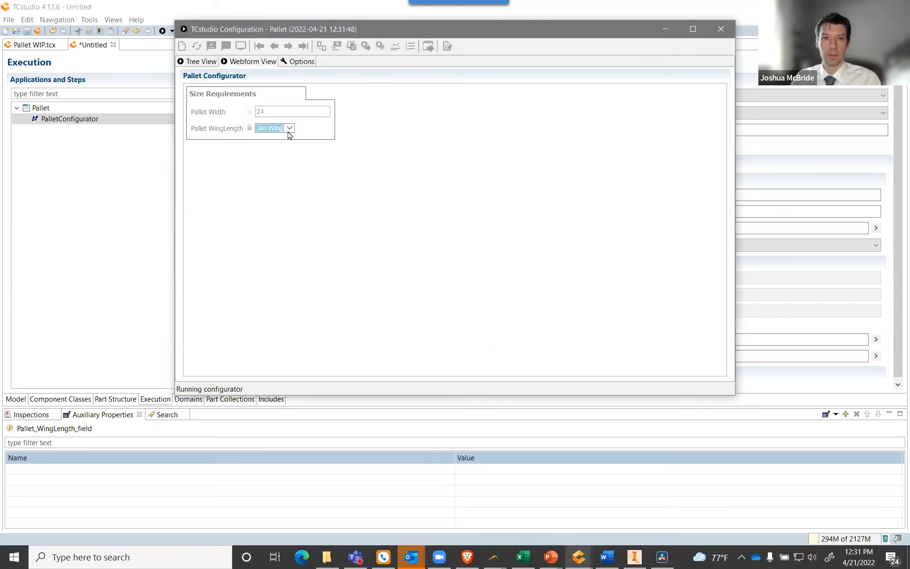
{"action": "left_click", "coordinate": [719, 29]}
Add a sub-part named LeftStringer under StringComponents in the part structure.
{"action": "left_click", "coordinate": [119, 400]}
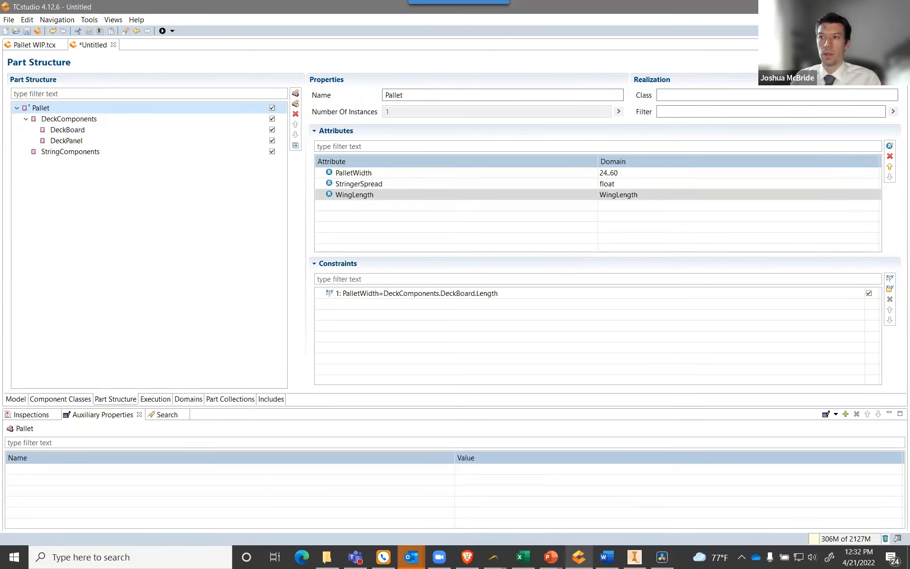
{"action": "left_click", "coordinate": [51, 153]}
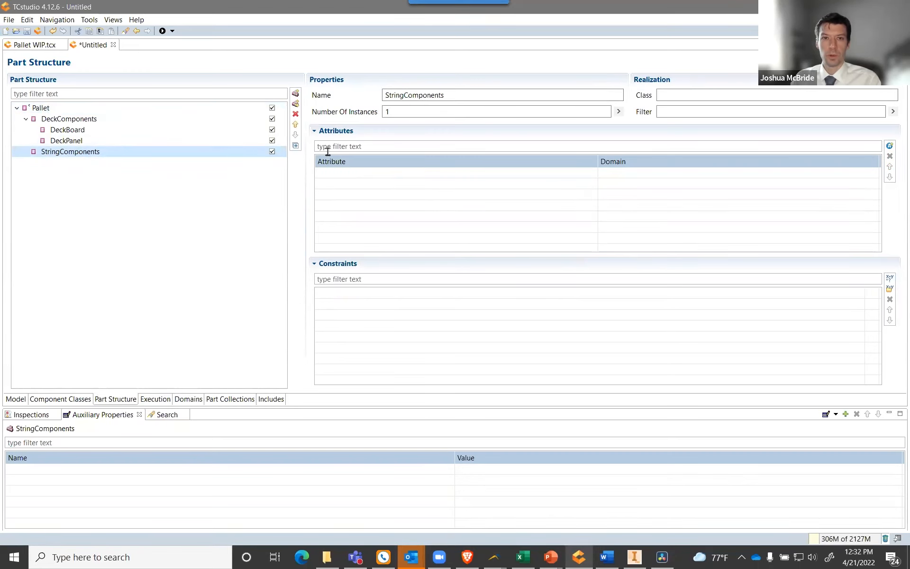
{"action": "left_click", "coordinate": [295, 104]}
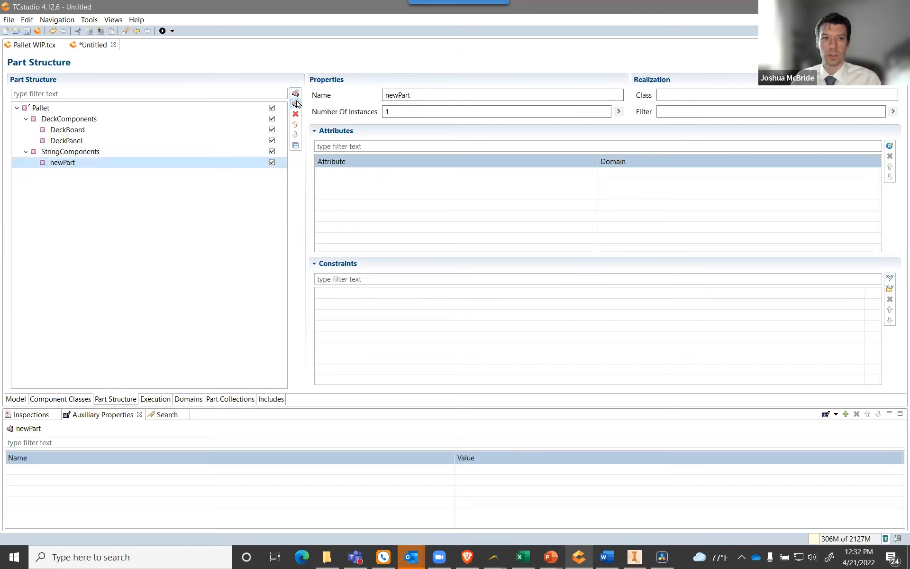
{"action": "left_click_drag", "start_coordinate": [410, 96], "coordinate": [367, 94]}
{"action": "type", "text": "LeftStringer"}
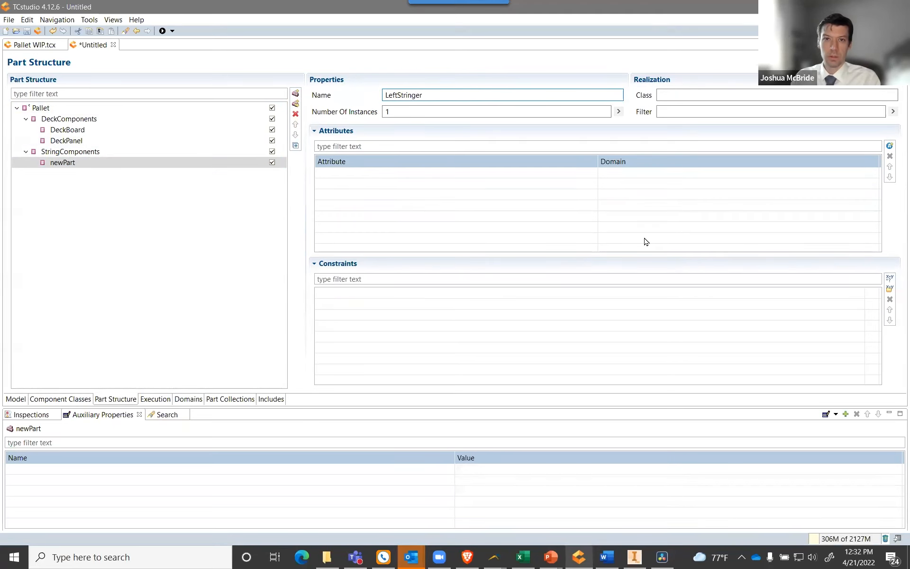
{"action": "key", "text": "Return"}
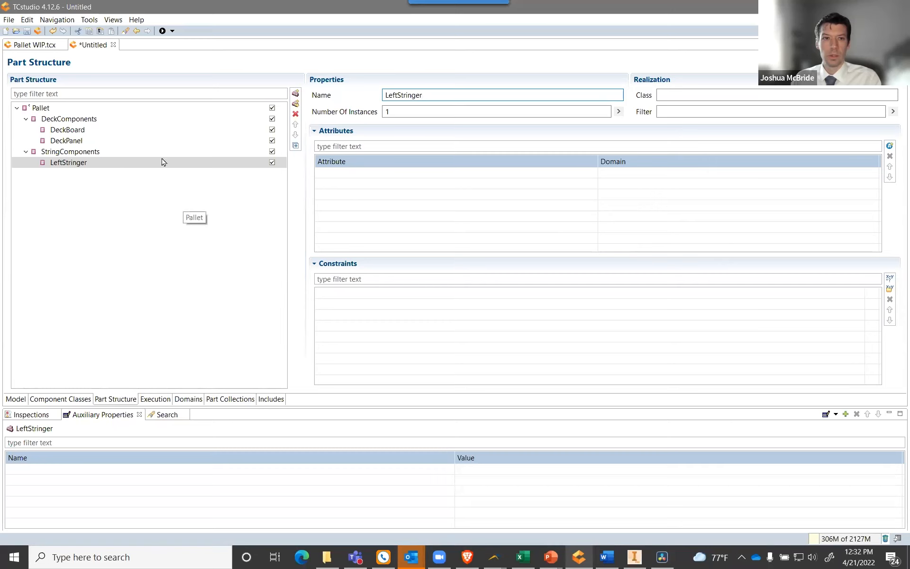
Add a second part under StringComponents and name it RightStringer.
{"action": "left_click_drag", "start_coordinate": [428, 94], "coordinate": [362, 94]}
{"action": "type", "text": "Rigth"}
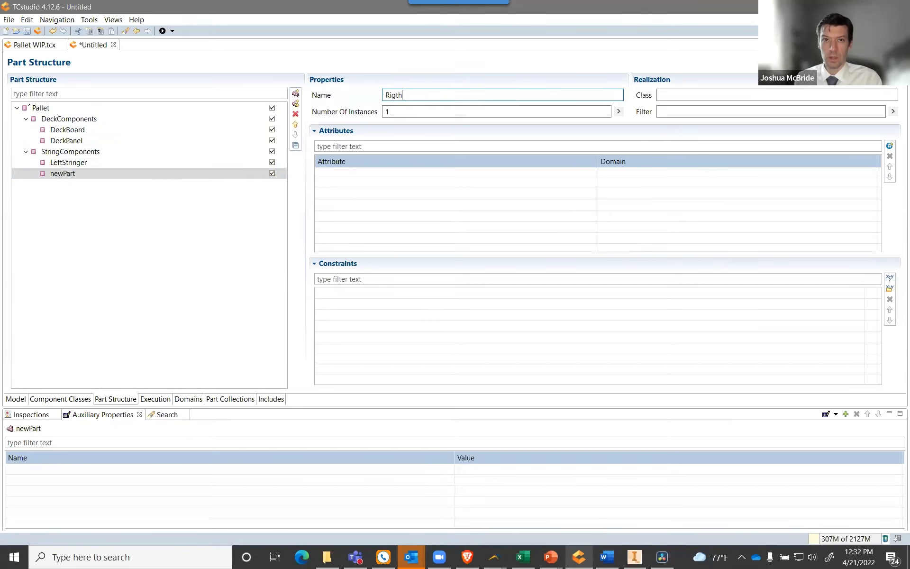
{"action": "key", "text": "BackSpace"}
{"action": "key", "text": "BackSpace"}
{"action": "type", "text": "htString"}
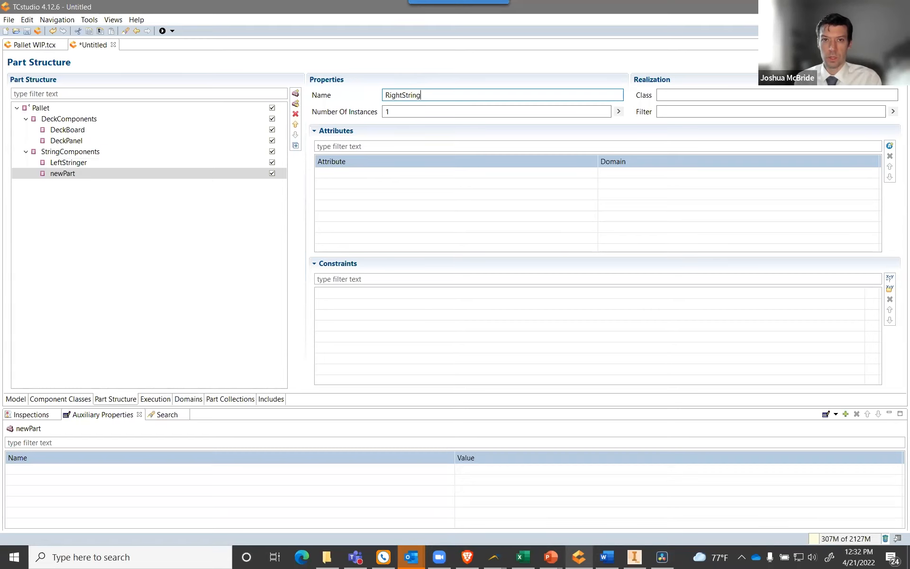
{"action": "type", "text": "er"}
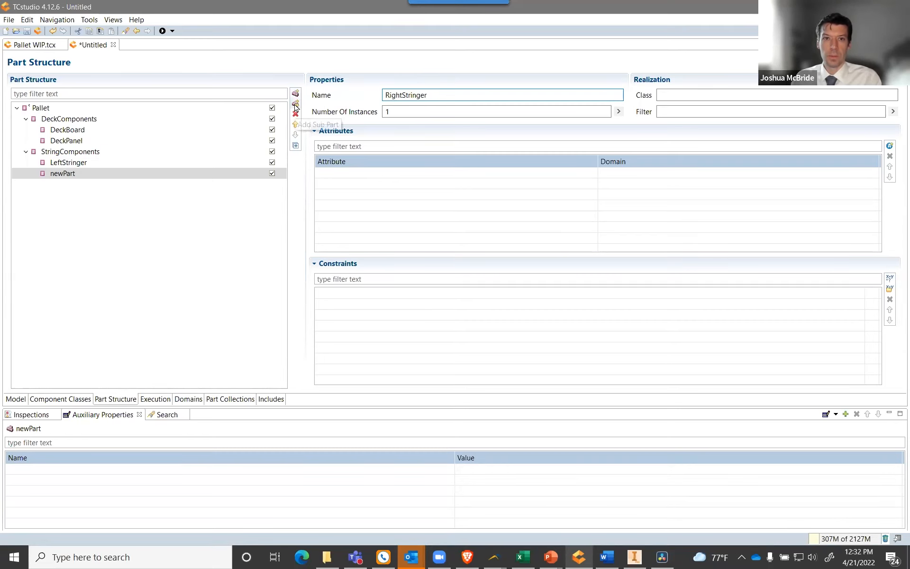
Add a third part named CenterStringer under StringComponents, at the same level as the other stringers.
{"action": "left_click", "coordinate": [295, 94]}
{"action": "double_click", "coordinate": [406, 95]}
{"action": "type", "text": "CenterString"}
{"action": "key", "text": "Return"}
{"action": "left_click", "coordinate": [416, 113]}
{"action": "left_click", "coordinate": [445, 97]}
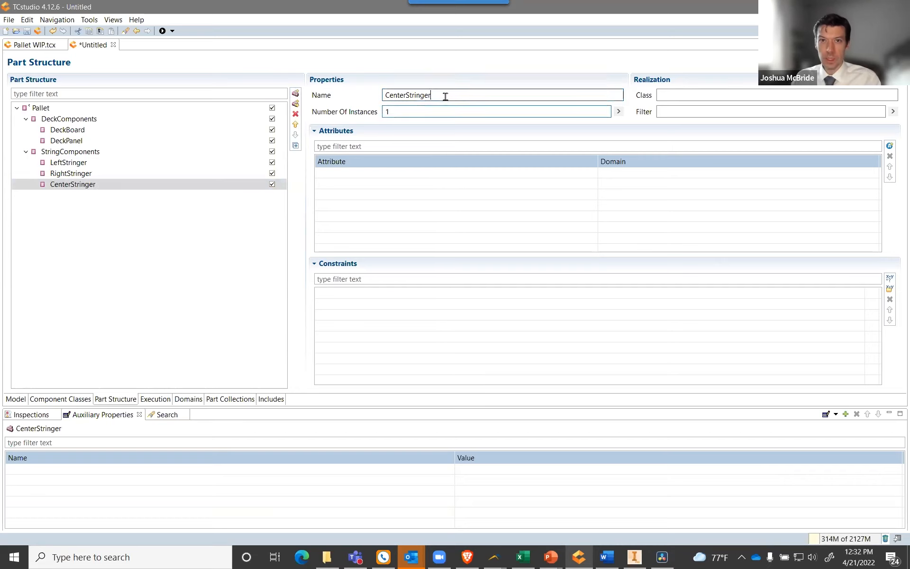
Review the attributes of the left, right and center stringer parts and compare them with those of DeckBoard.
{"action": "left_click", "coordinate": [92, 174]}
{"action": "left_click", "coordinate": [88, 184]}
{"action": "left_click", "coordinate": [70, 162]}
{"action": "left_click", "coordinate": [72, 130]}
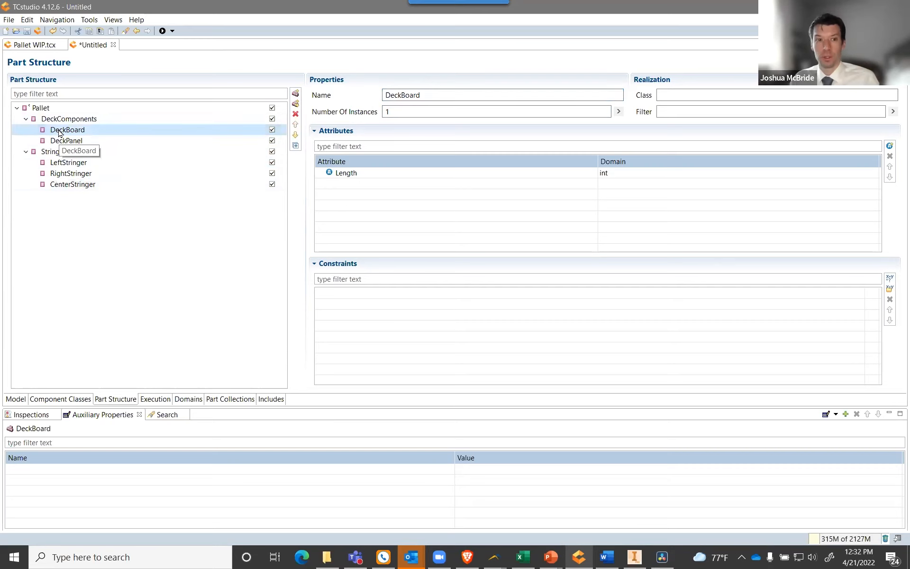
{"action": "left_click", "coordinate": [64, 163]}
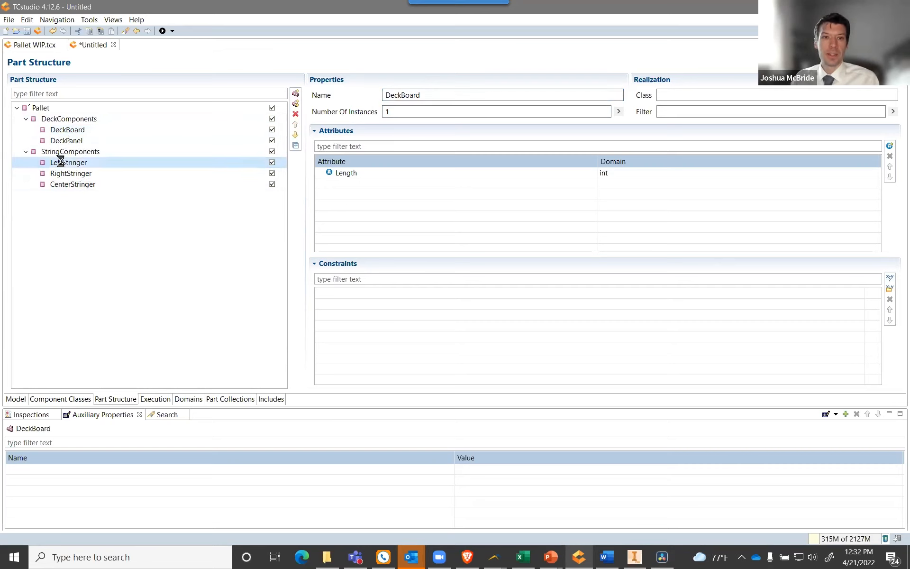
{"action": "left_click", "coordinate": [65, 174]}
{"action": "left_click", "coordinate": [66, 185]}
{"action": "left_click", "coordinate": [67, 164]}
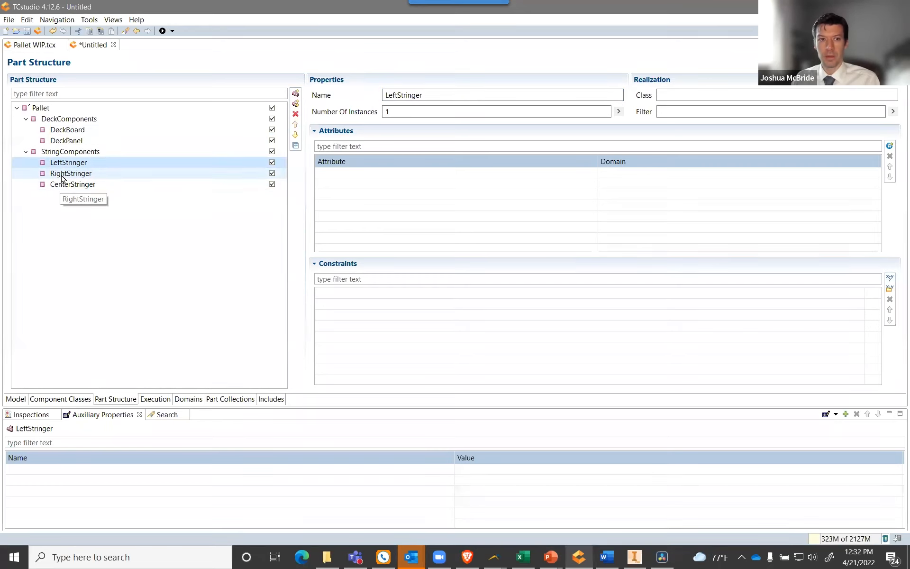
{"action": "left_click", "coordinate": [69, 177]}
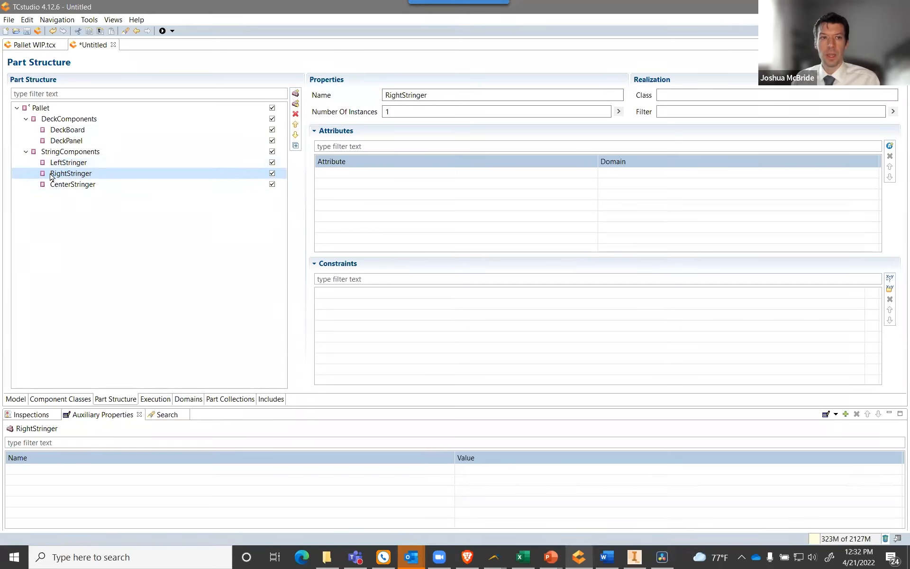
{"action": "left_click", "coordinate": [77, 185]}
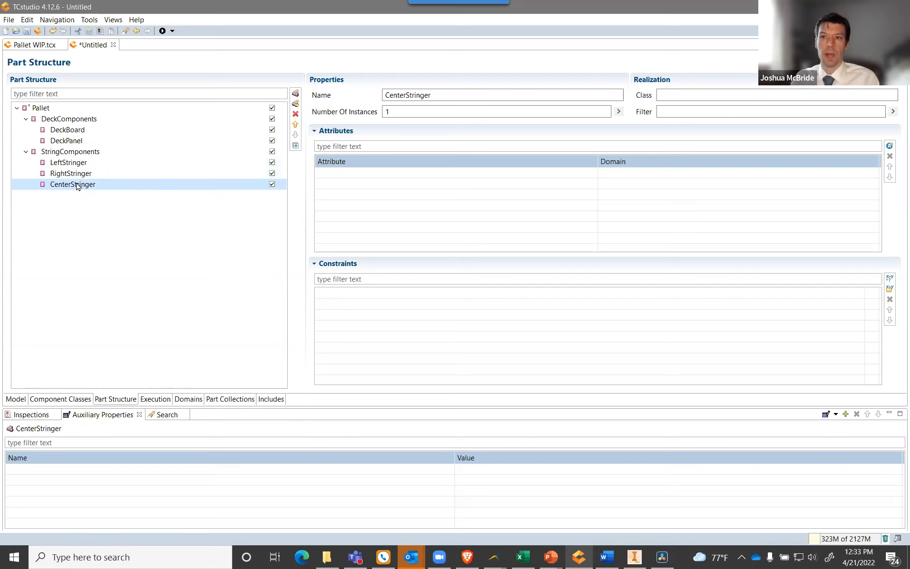
{"action": "left_click", "coordinate": [70, 133]}
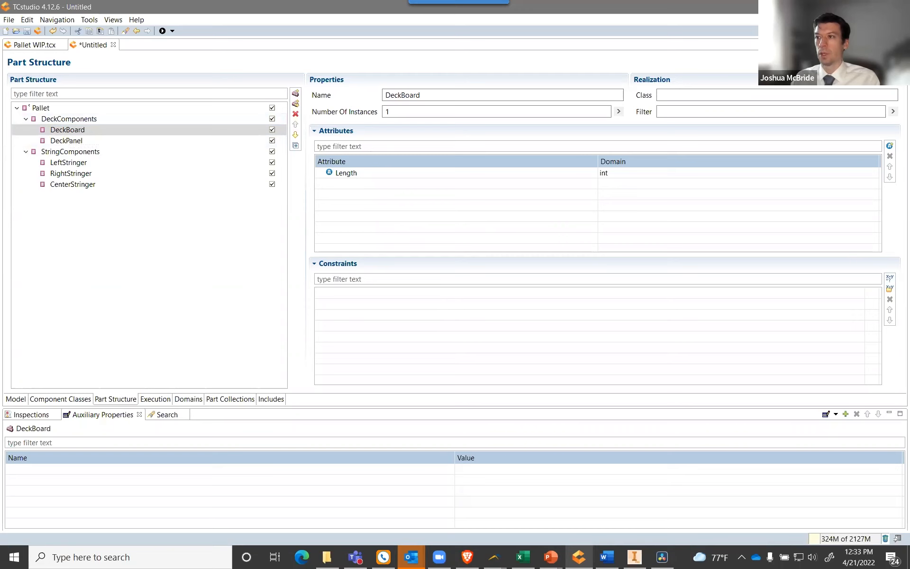
Add an attribute named Width to the LeftStringer part and set its domain to 1.5.
{"action": "left_click", "coordinate": [82, 162]}
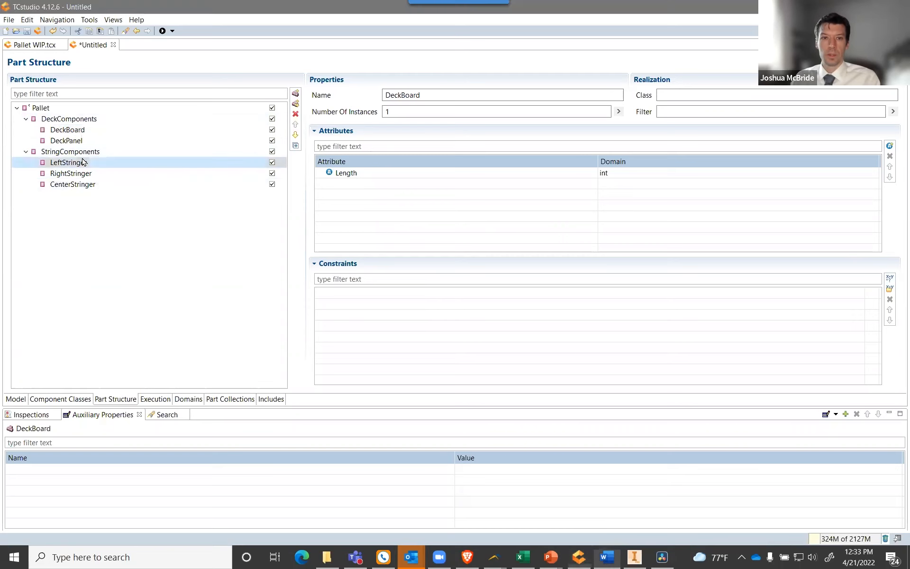
{"action": "double_click", "coordinate": [344, 174]}
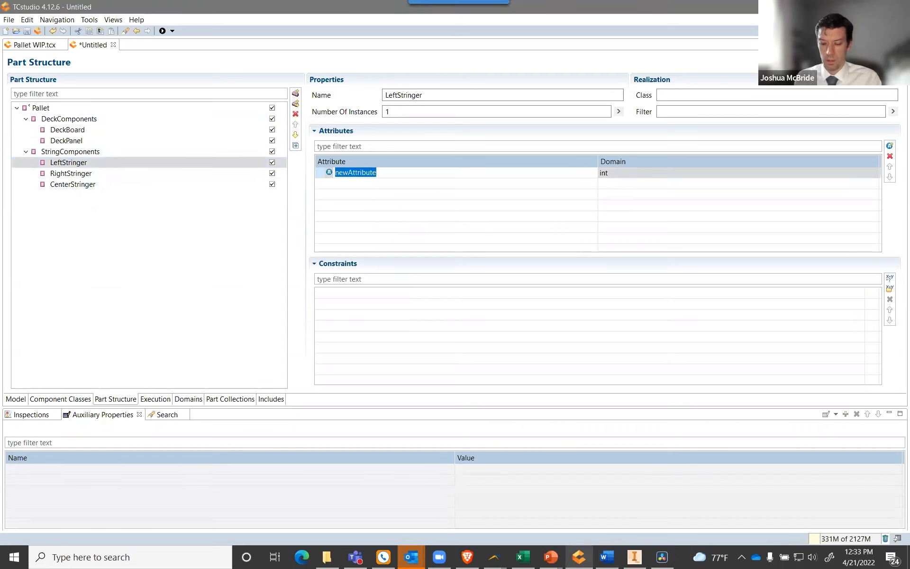
{"action": "type", "text": "Width"}
{"action": "key", "text": "Tab"}
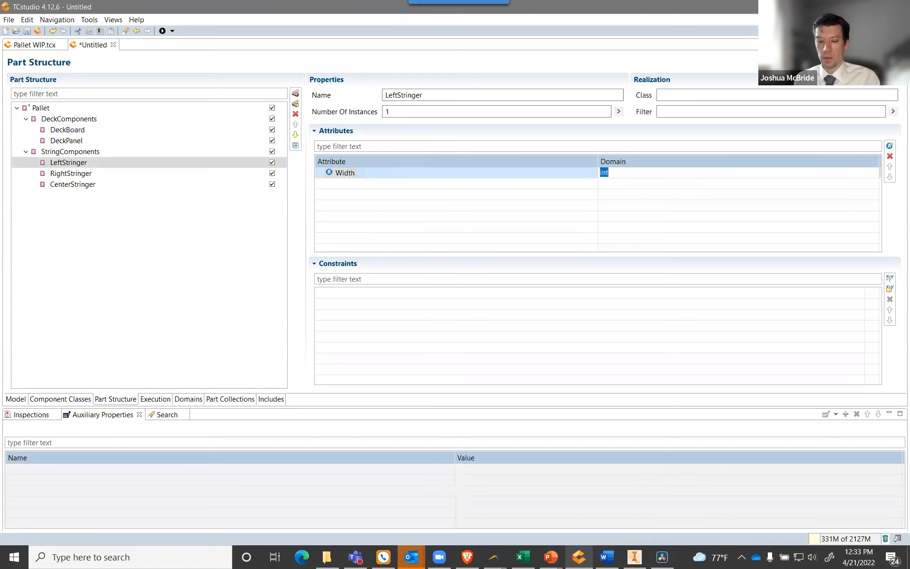
{"action": "type", "text": "1.5"}
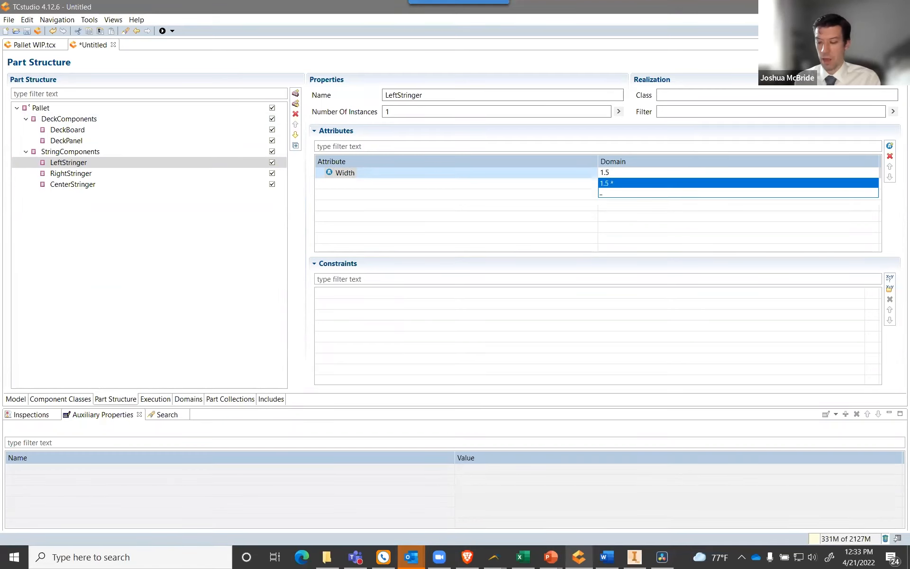
{"action": "key", "text": "Return"}
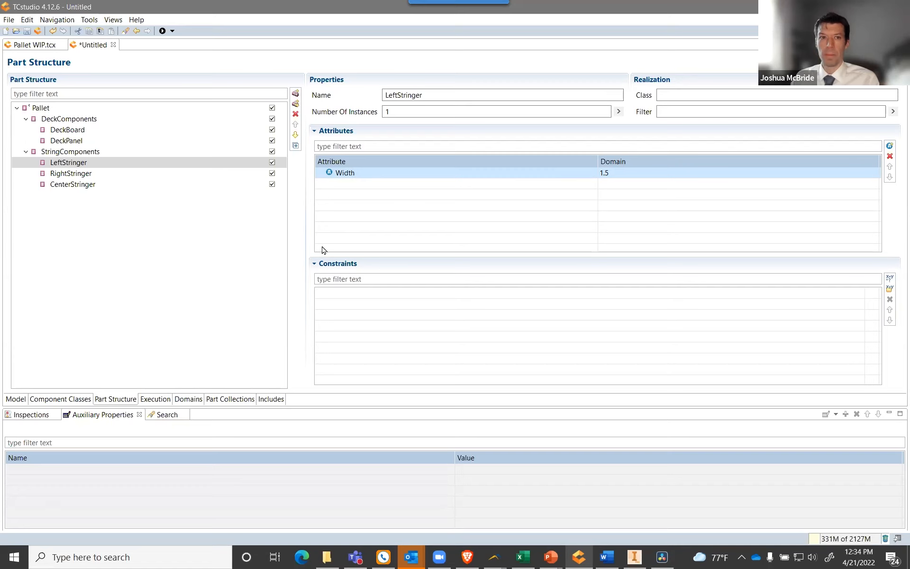
Add a constraint group to the Pallet part and name it Constraints.
{"action": "left_click", "coordinate": [38, 108]}
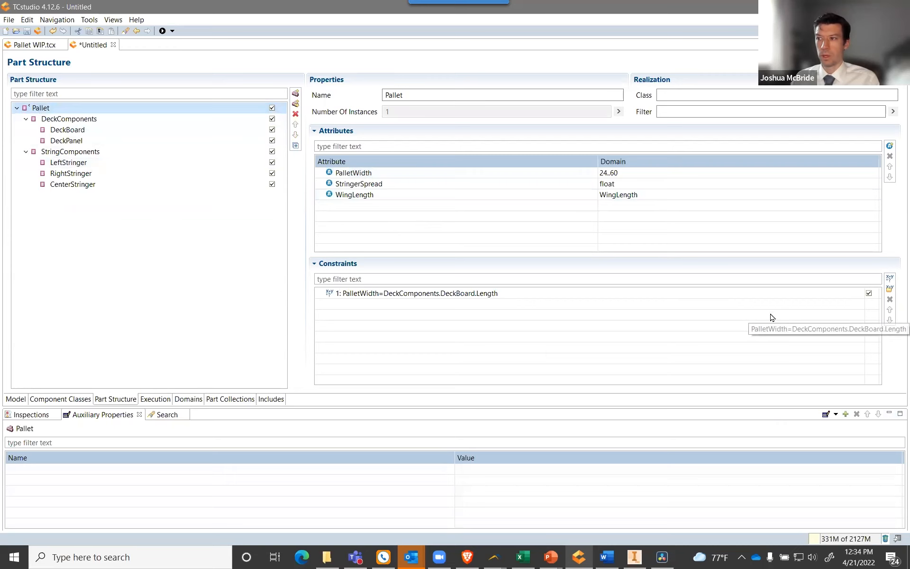
{"action": "left_click", "coordinate": [890, 289]}
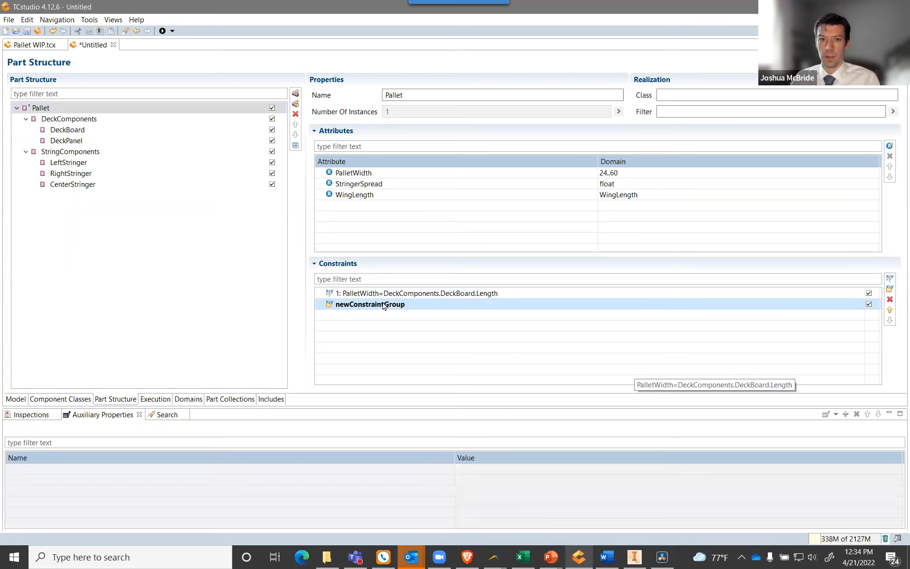
{"action": "left_click", "coordinate": [384, 304]}
{"action": "left_click_drag", "start_coordinate": [402, 303], "coordinate": [332, 305]}
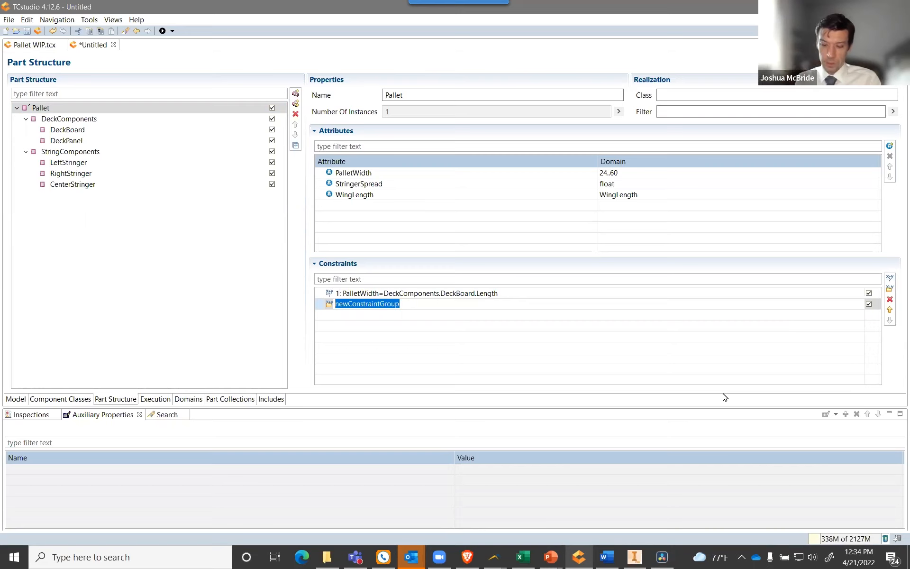
{"action": "type", "text": "Cont"}
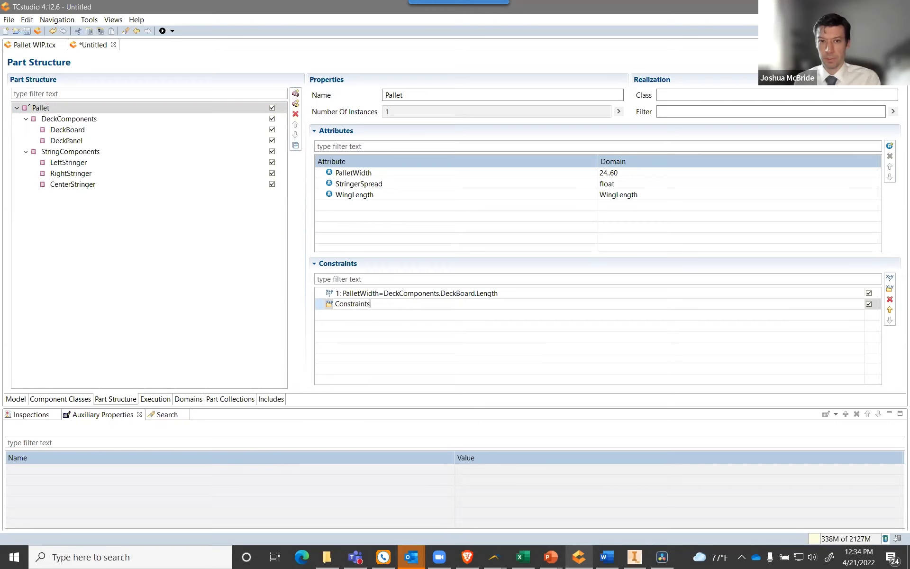
{"action": "key", "text": "Return"}
Move the constraint PalletWidth=DeckComponents.DeckBoard.Length into the Constraints group by copying its expression, deleting the original and recreating it there.
{"action": "left_click", "coordinate": [386, 296]}
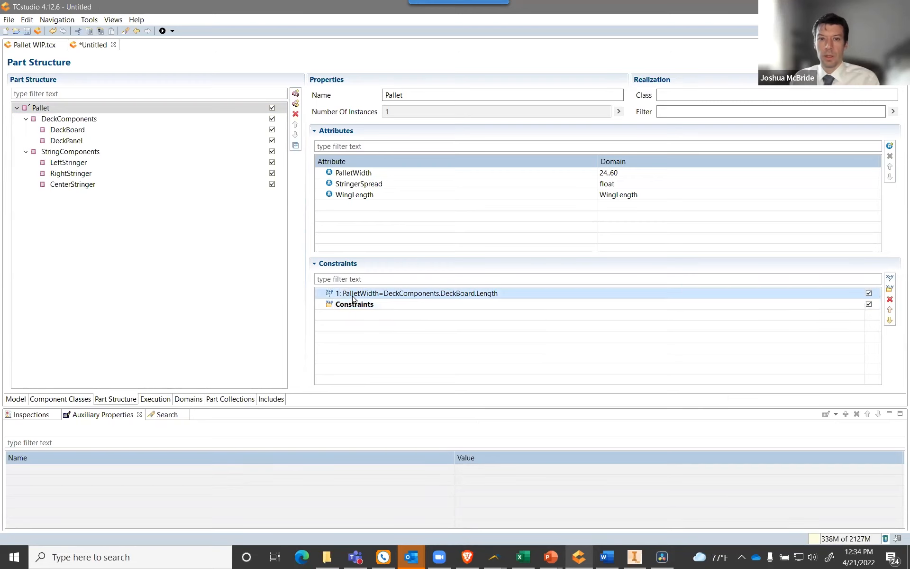
{"action": "double_click", "coordinate": [351, 293]}
{"action": "left_click_drag", "start_coordinate": [345, 134], "coordinate": [147, 131]}
{"action": "key", "text": "ctrl+c"}
{"action": "left_click", "coordinate": [634, 361]}
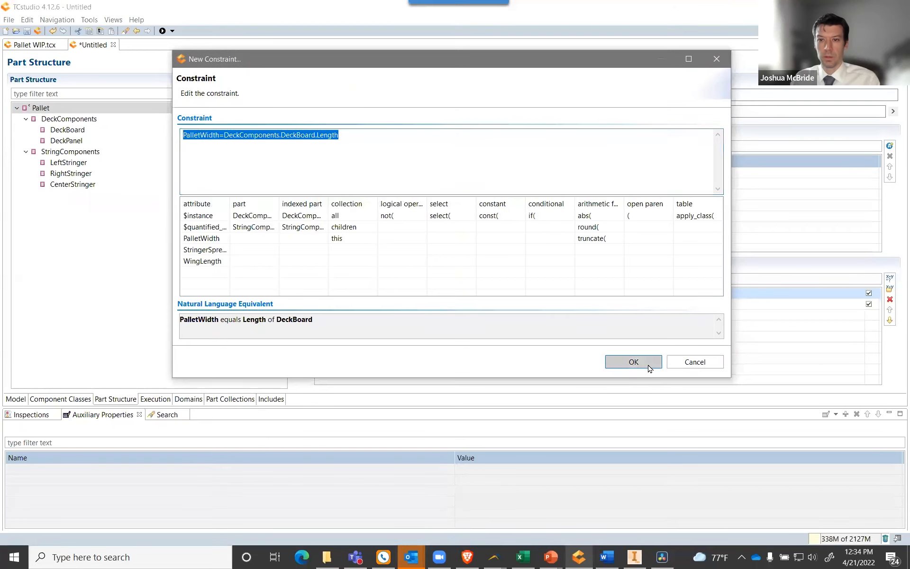
{"action": "right_click", "coordinate": [454, 295]}
{"action": "left_click", "coordinate": [453, 299]}
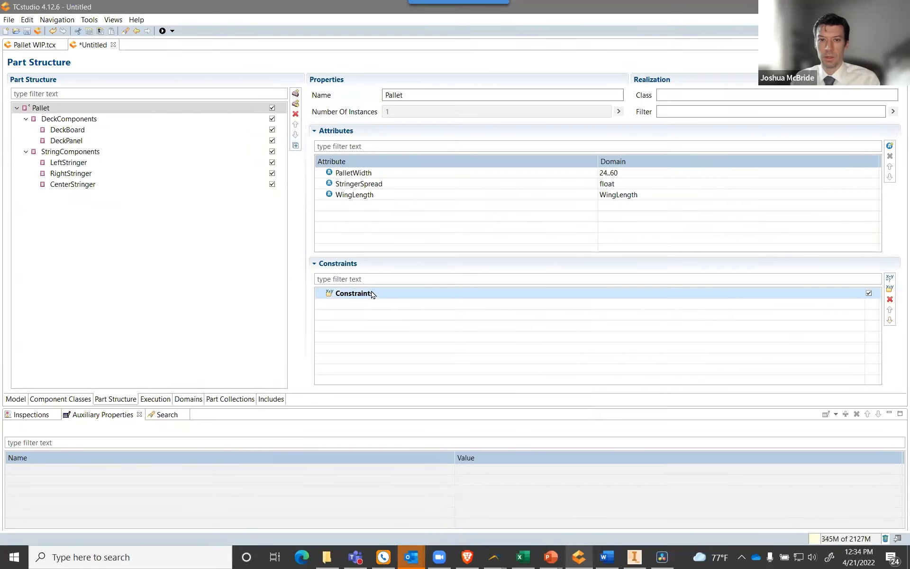
{"action": "left_click", "coordinate": [889, 286]}
{"action": "left_click", "coordinate": [221, 146]}
{"action": "key", "text": "ctrl+v"}
{"action": "left_click", "coordinate": [629, 365]}
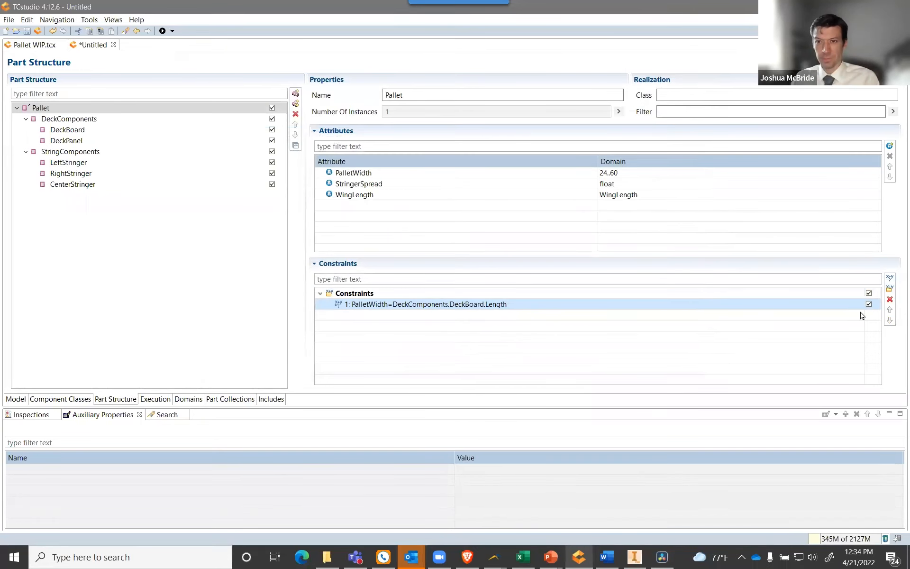
Start a new constraint in the Constraints group with PalletWidth-2*WingLength as the expression's first part.
{"action": "left_click", "coordinate": [889, 278]}
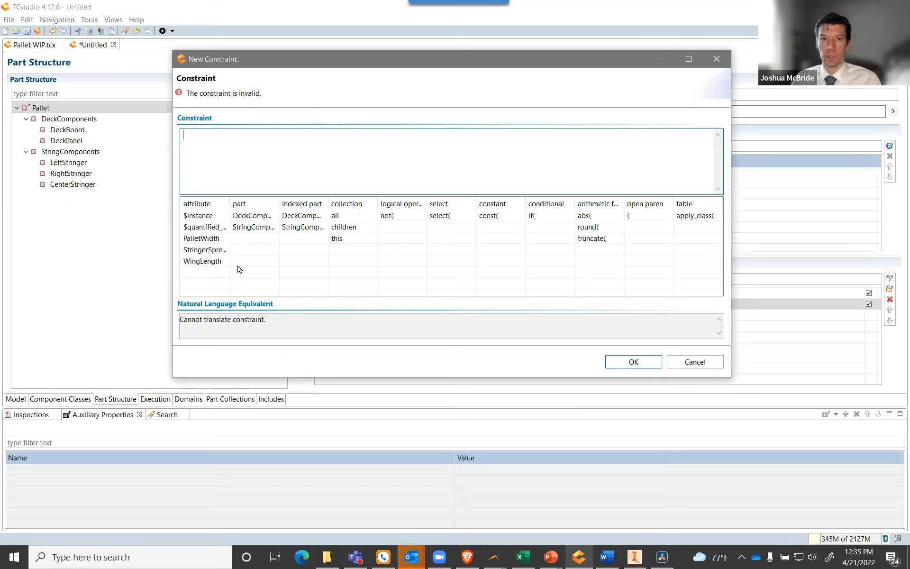
{"action": "double_click", "coordinate": [203, 237]}
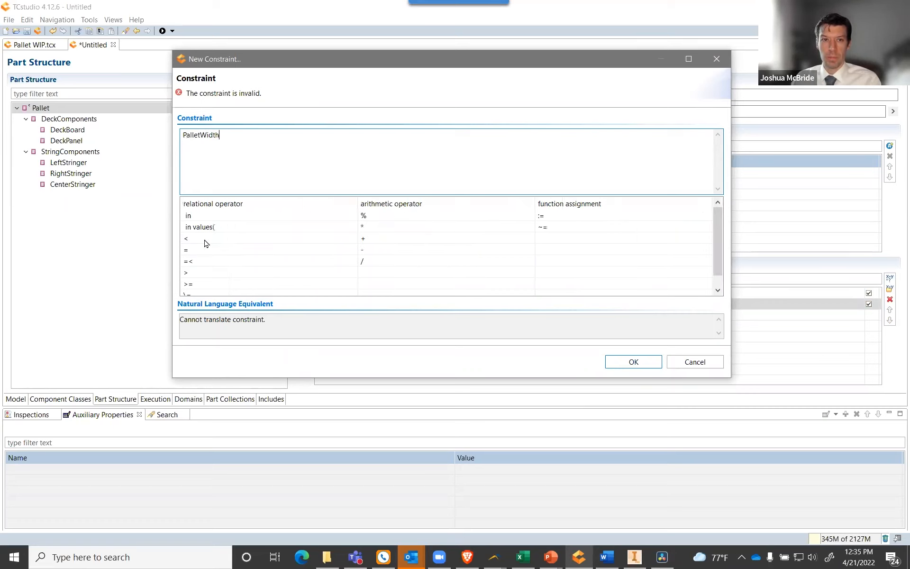
{"action": "double_click", "coordinate": [365, 252]}
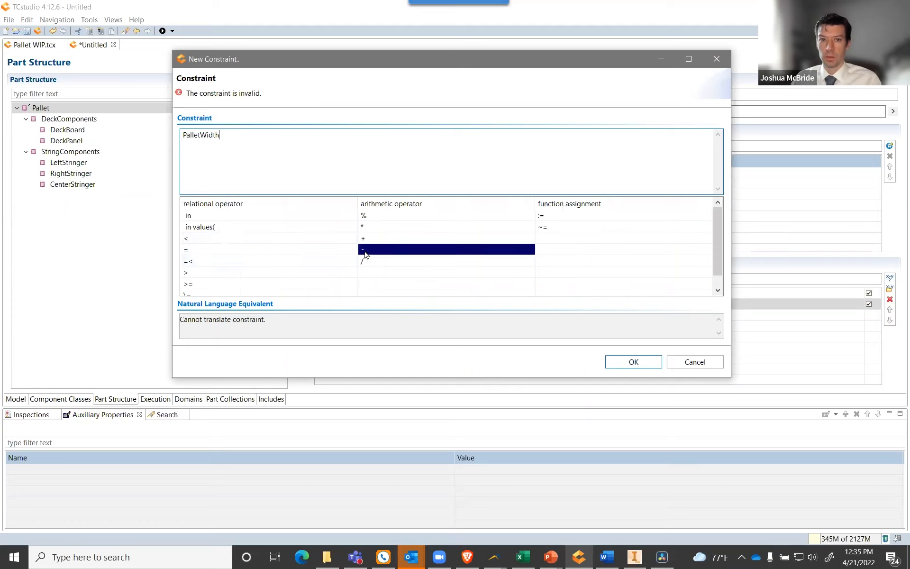
{"action": "type", "text": "2"}
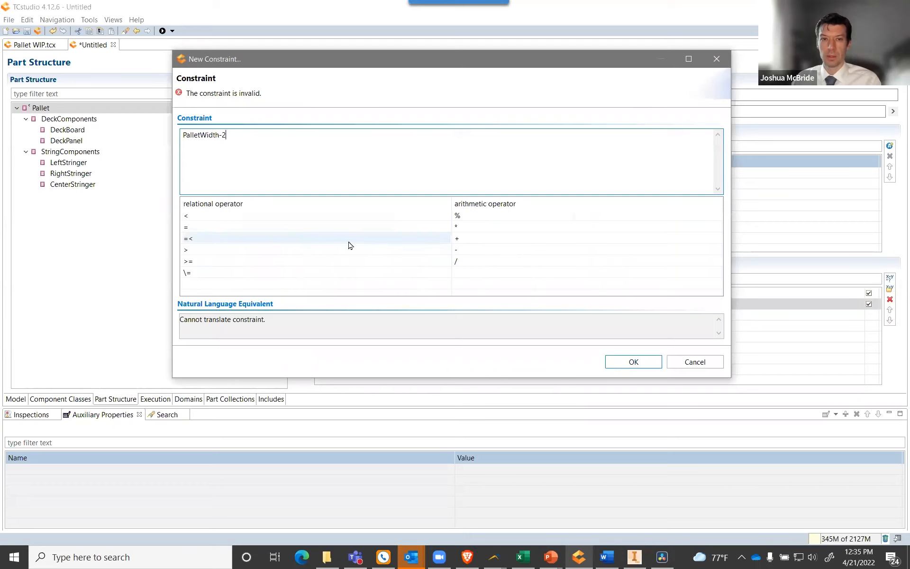
{"action": "double_click", "coordinate": [457, 227]}
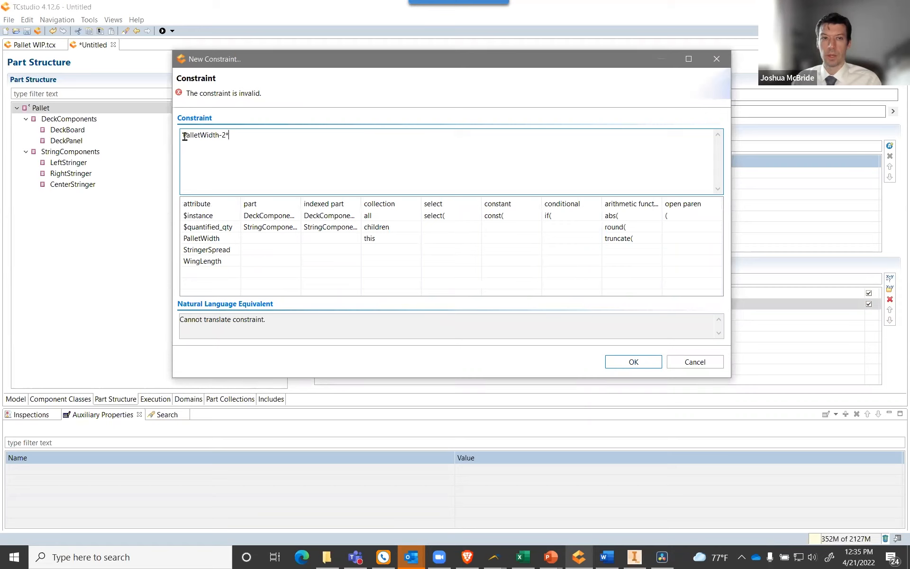
{"action": "left_click_drag", "start_coordinate": [185, 136], "coordinate": [226, 136]}
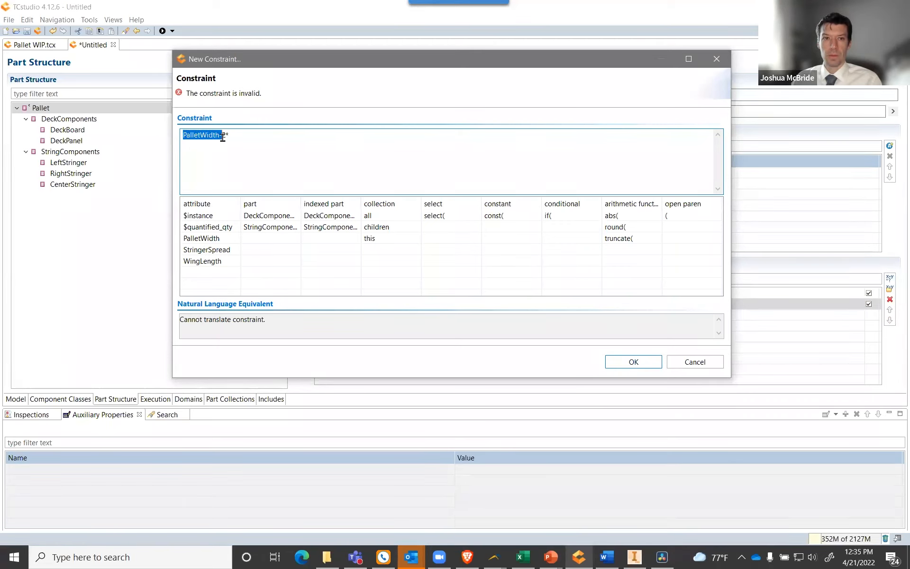
{"action": "left_click", "coordinate": [229, 136]}
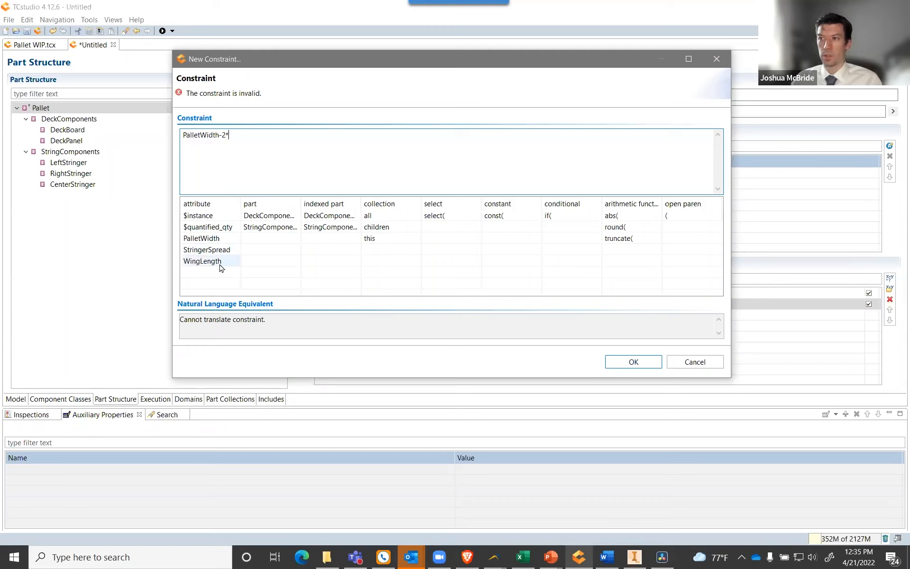
{"action": "double_click", "coordinate": [203, 264]}
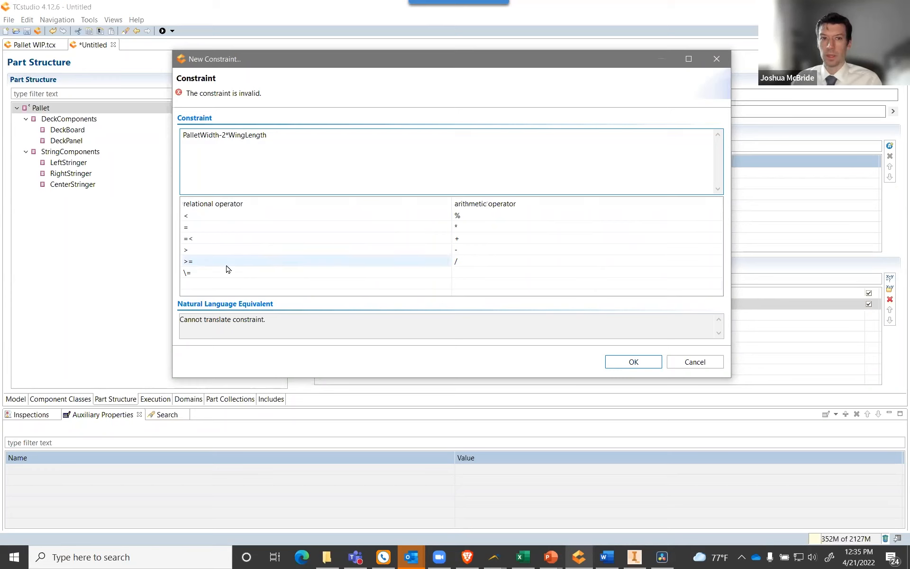
Complete the new constraint by equating its expression to StringerSpread+StringComponents.LeftStringer.Width, review its natural-language equivalent and accept it.
{"action": "double_click", "coordinate": [197, 229]}
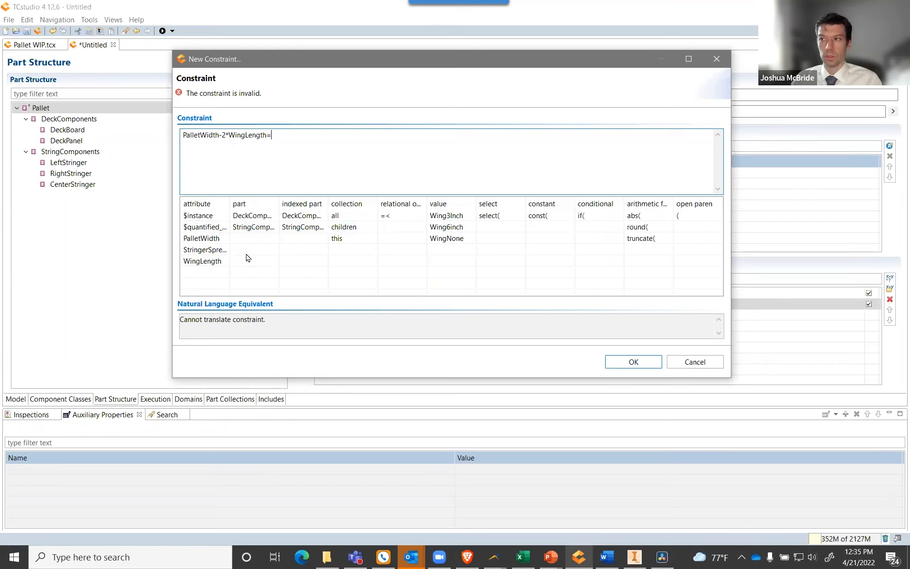
{"action": "double_click", "coordinate": [194, 250]}
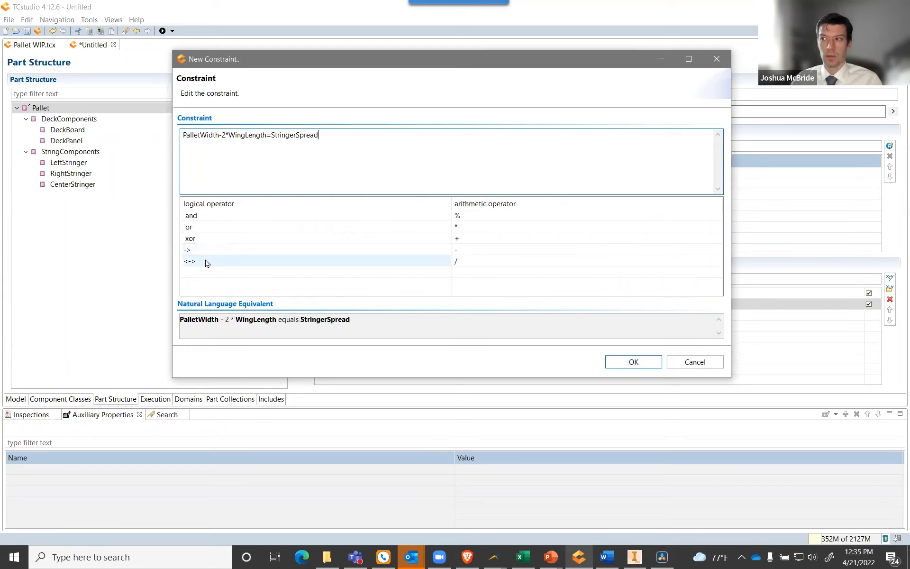
{"action": "double_click", "coordinate": [474, 241]}
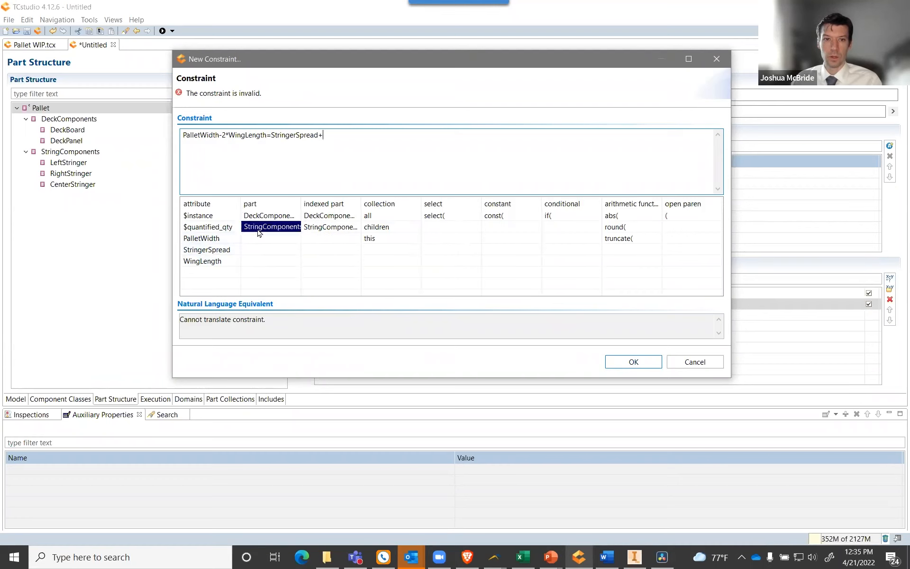
{"action": "double_click", "coordinate": [259, 227]}
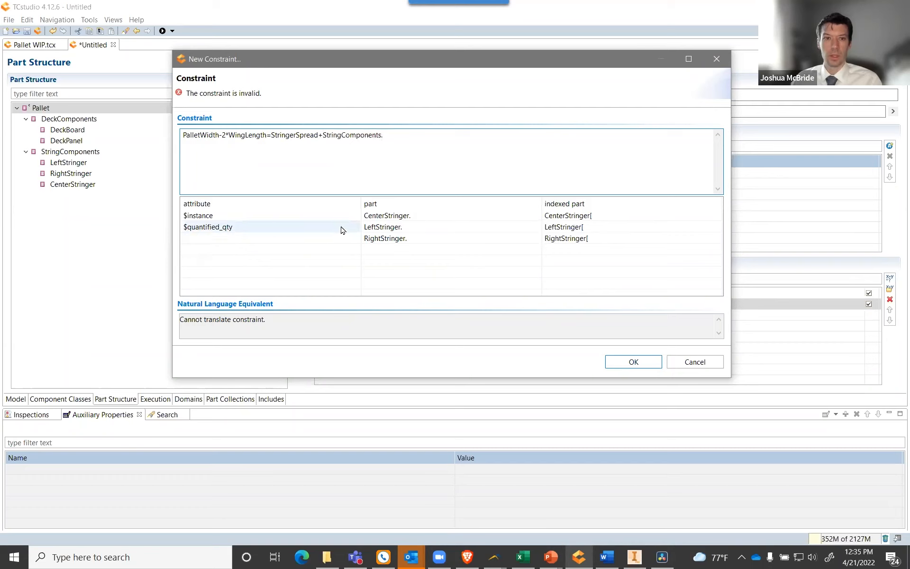
{"action": "double_click", "coordinate": [395, 229]}
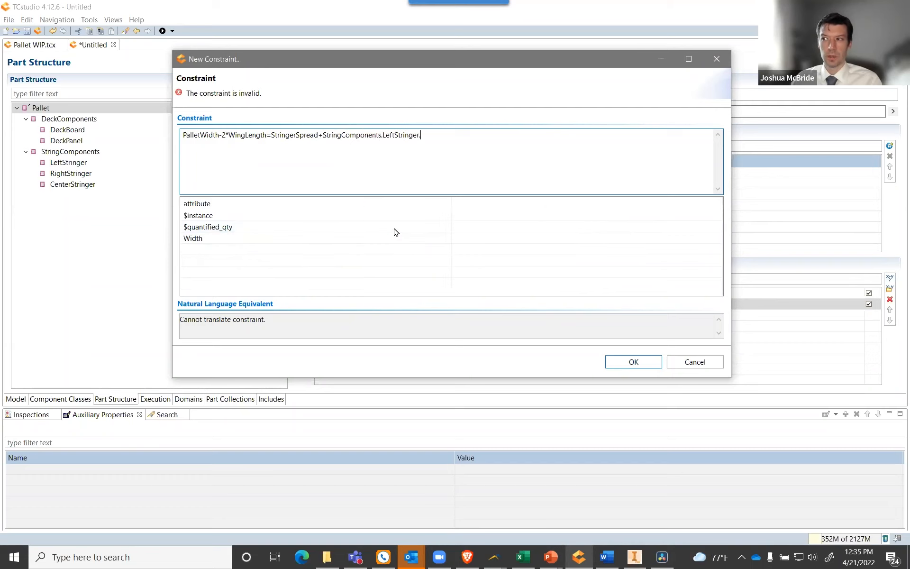
{"action": "double_click", "coordinate": [220, 242]}
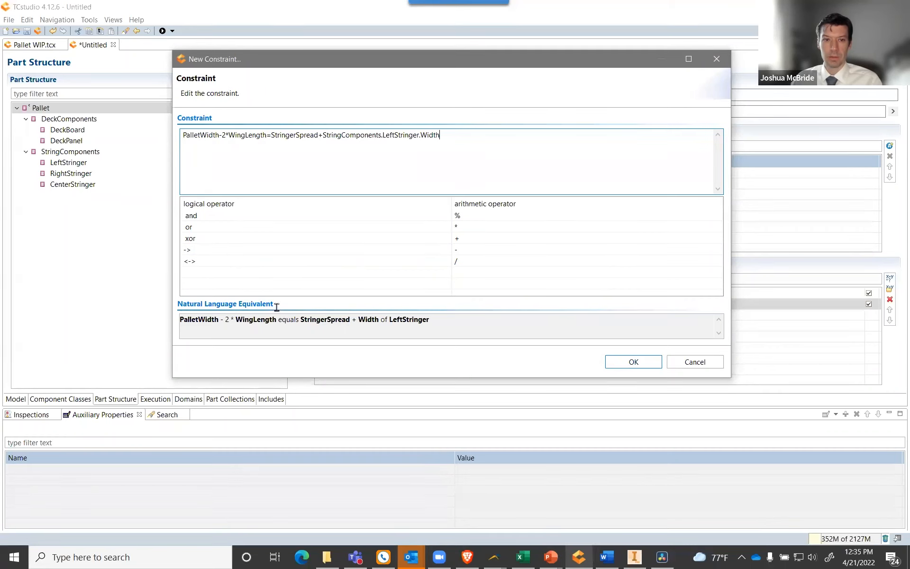
{"action": "mouse_move", "coordinate": [181, 321]}
{"action": "left_mouse_down"}
{"action": "mouse_move", "coordinate": [347, 321]}
{"action": "mouse_move", "coordinate": [181, 320]}
{"action": "left_mouse_up"}
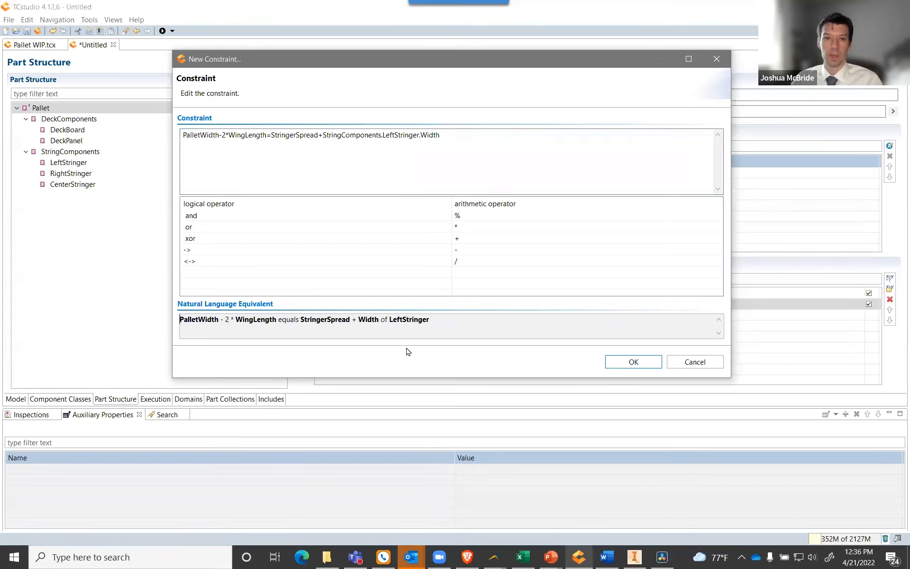
{"action": "left_click_drag", "start_coordinate": [429, 320], "coordinate": [304, 320]}
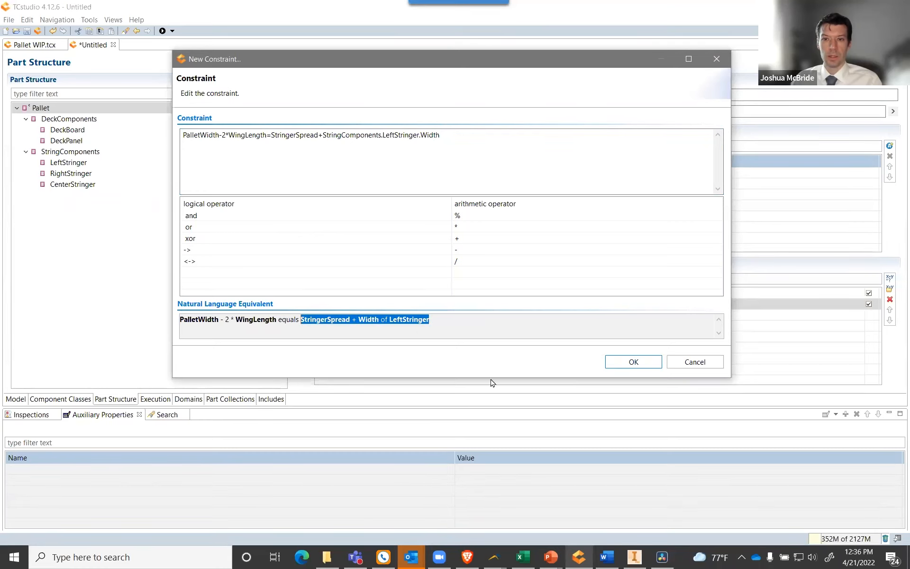
{"action": "left_click", "coordinate": [632, 362]}
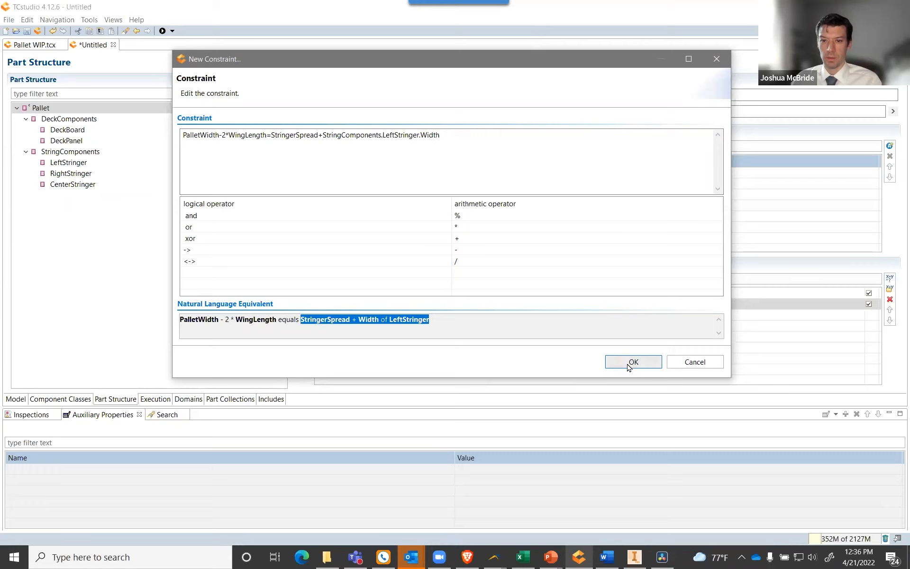
Switch to Inventor and compare the pallet's stringer positions with the wing length at 3in Wing and at None.
{"action": "left_click", "coordinate": [634, 557]}
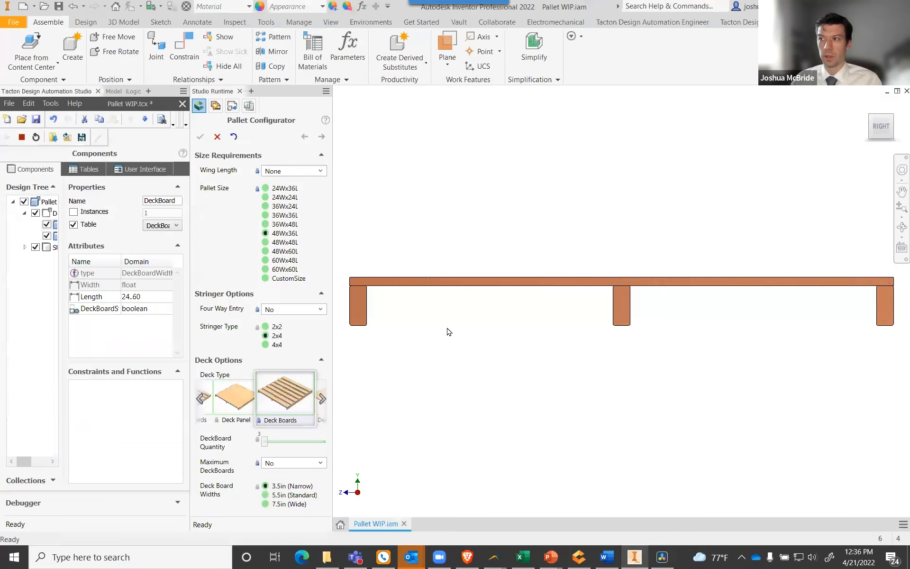
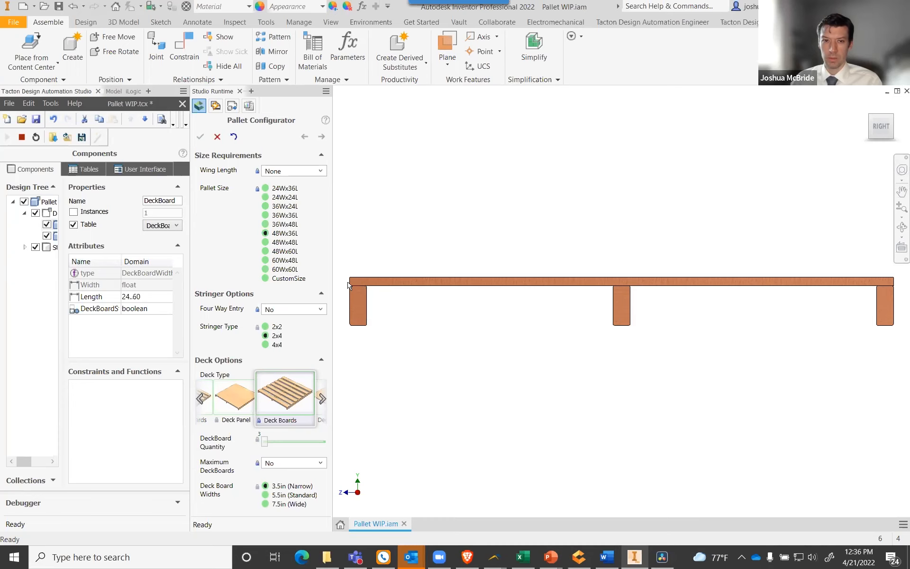
{"action": "left_click", "coordinate": [321, 171]}
{"action": "left_click", "coordinate": [300, 187]}
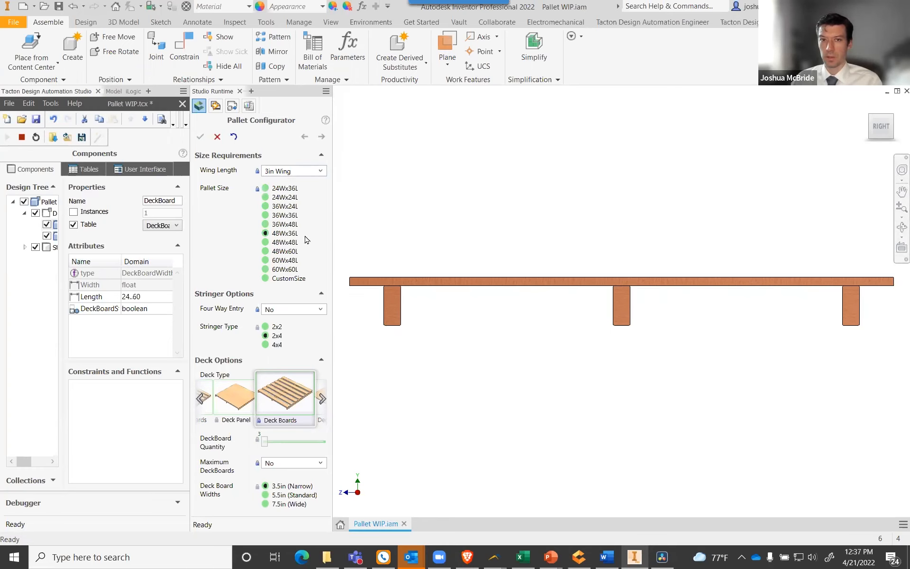
{"action": "left_click", "coordinate": [323, 171]}
{"action": "left_click", "coordinate": [303, 182]}
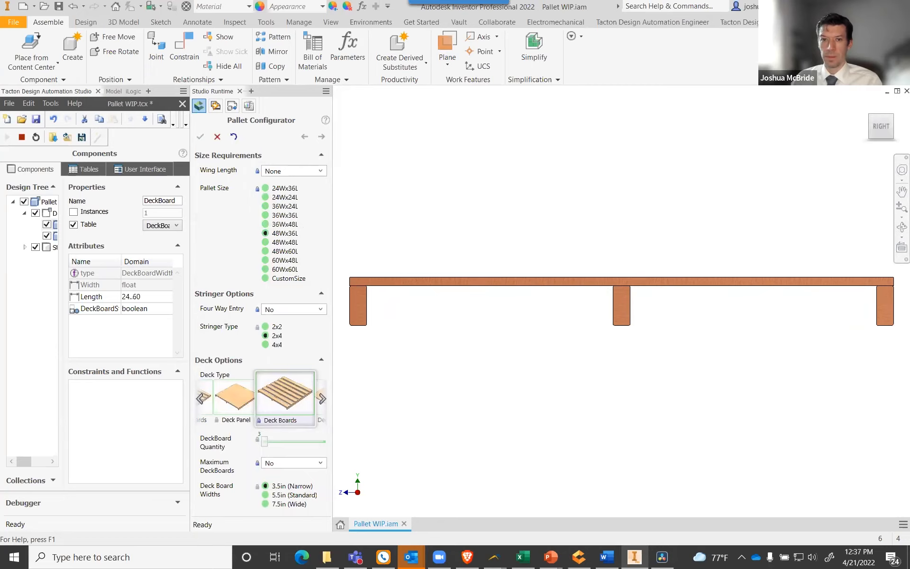
Return to TCstudio, run the pallet configuration and set Pallet WingLength to 3in Wing.
{"action": "key", "text": "alt+Tab"}
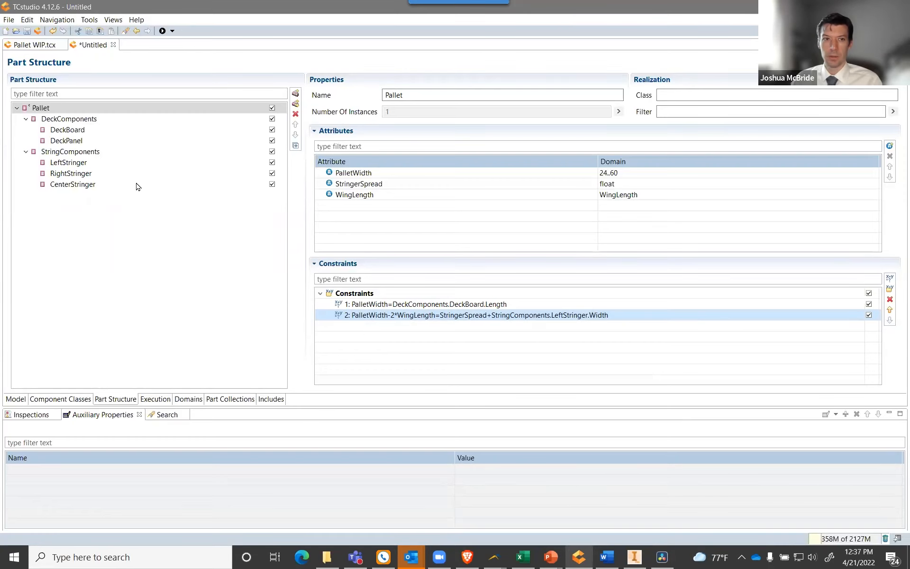
{"action": "left_click", "coordinate": [162, 31]}
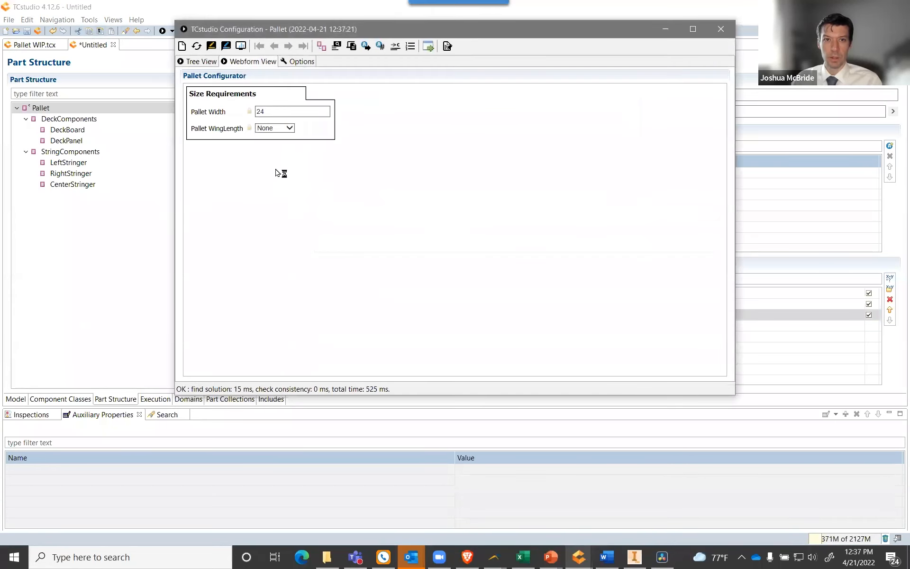
{"action": "left_click", "coordinate": [279, 132]}
{"action": "left_click", "coordinate": [272, 137]}
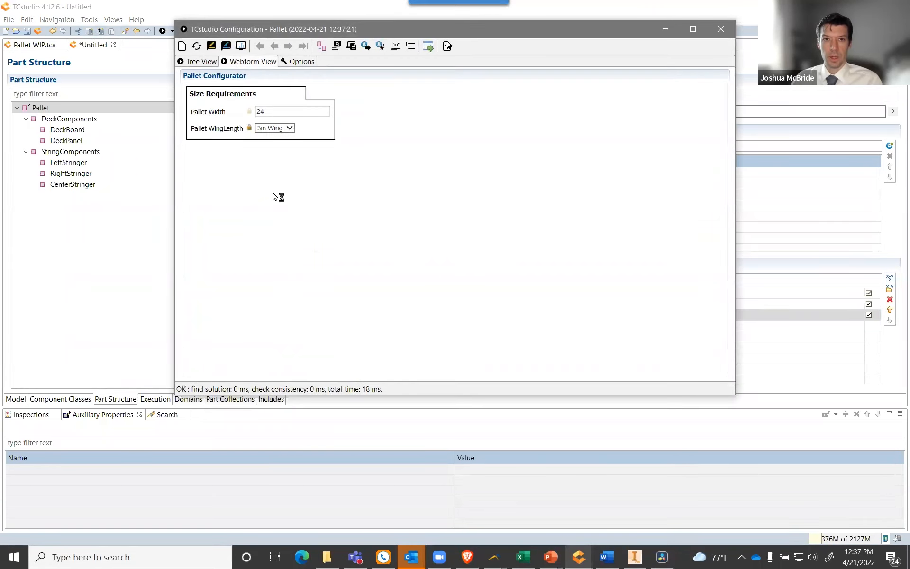
Examine the running configuration's fields as a tree and check its display options.
{"action": "left_click", "coordinate": [198, 62]}
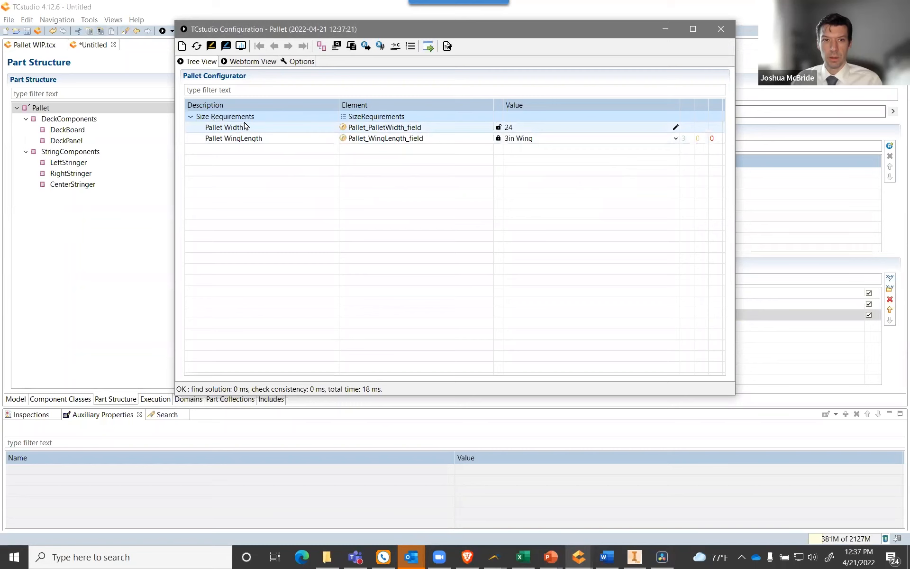
{"action": "left_click", "coordinate": [294, 62]}
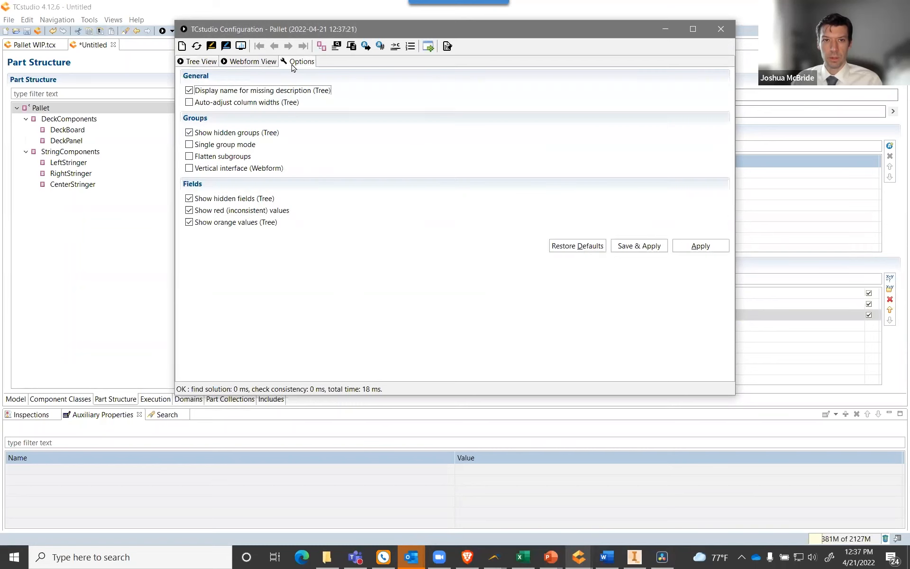
{"action": "left_click", "coordinate": [255, 63]}
{"action": "left_click", "coordinate": [197, 64]}
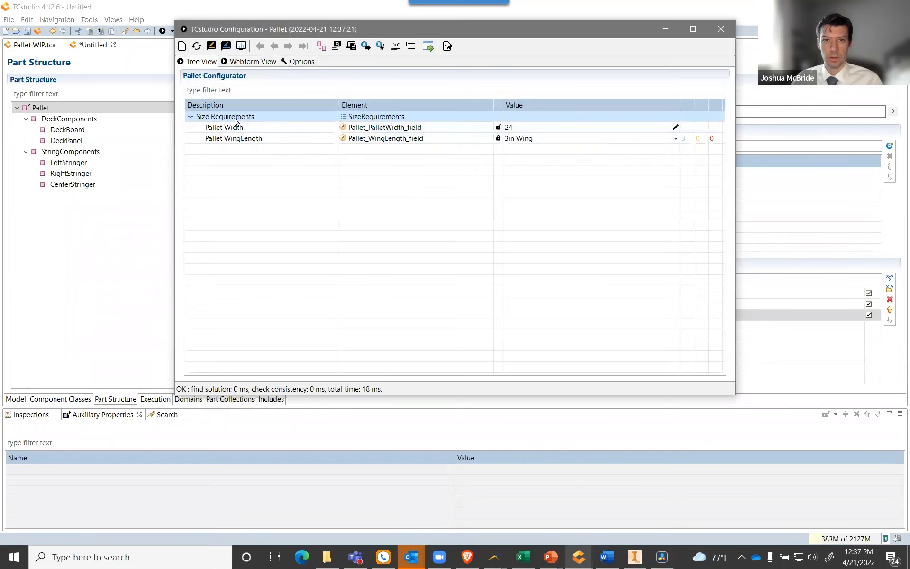
Review the Size Requirements group as a tree and as a web form, and close the running configuration.
{"action": "left_click", "coordinate": [190, 118]}
{"action": "left_click", "coordinate": [190, 118]}
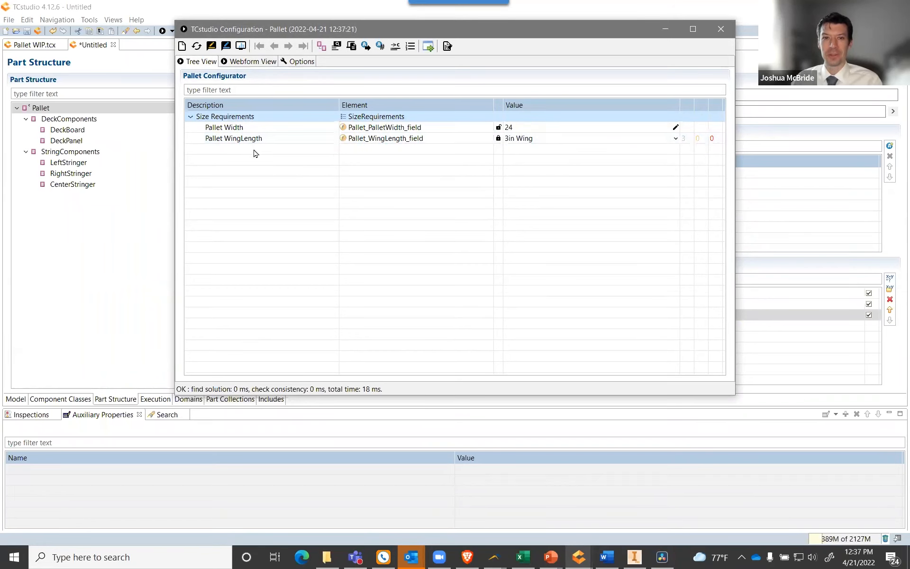
{"action": "left_click", "coordinate": [245, 62]}
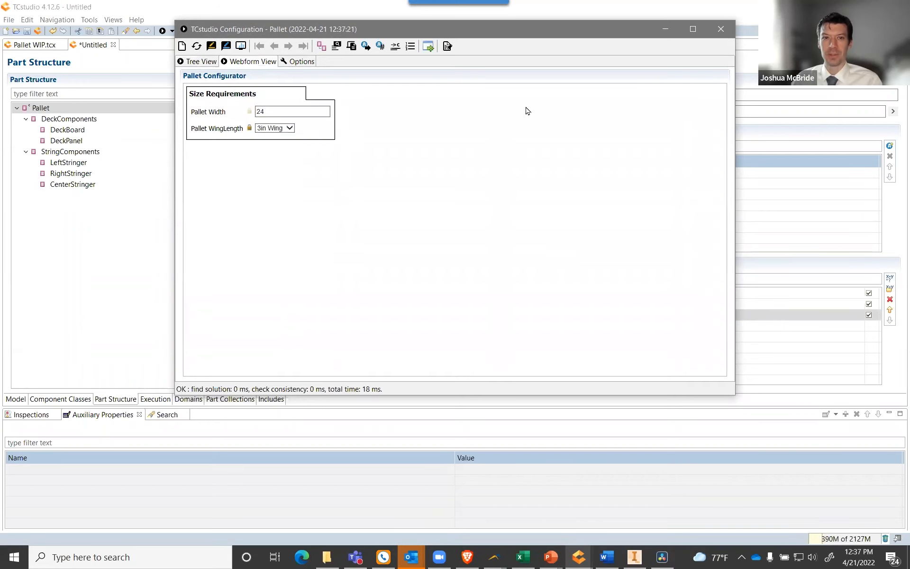
{"action": "left_click", "coordinate": [720, 29]}
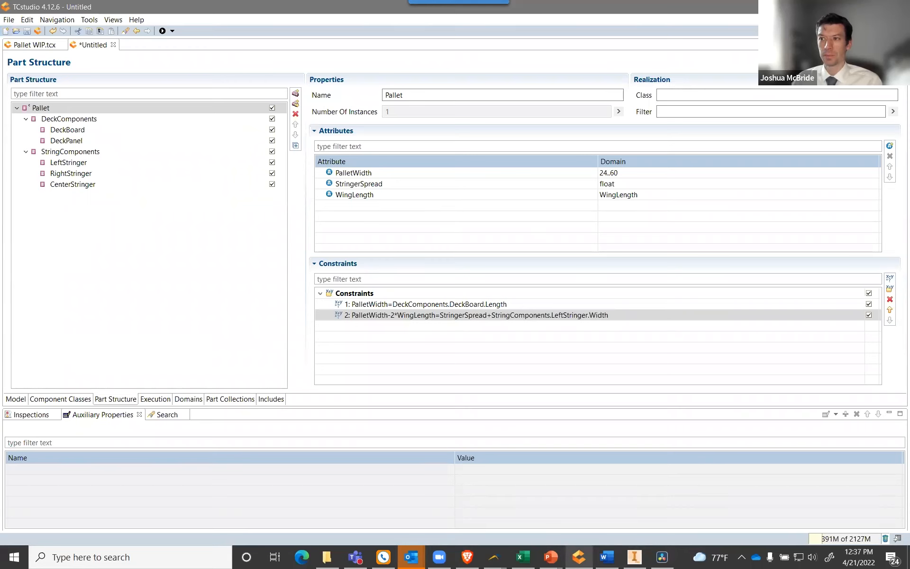
Enable Forced Commit on Pallet_WingLength_field in the PalletConfigurator execution step and set it to WingNone.
{"action": "left_click", "coordinate": [373, 186]}
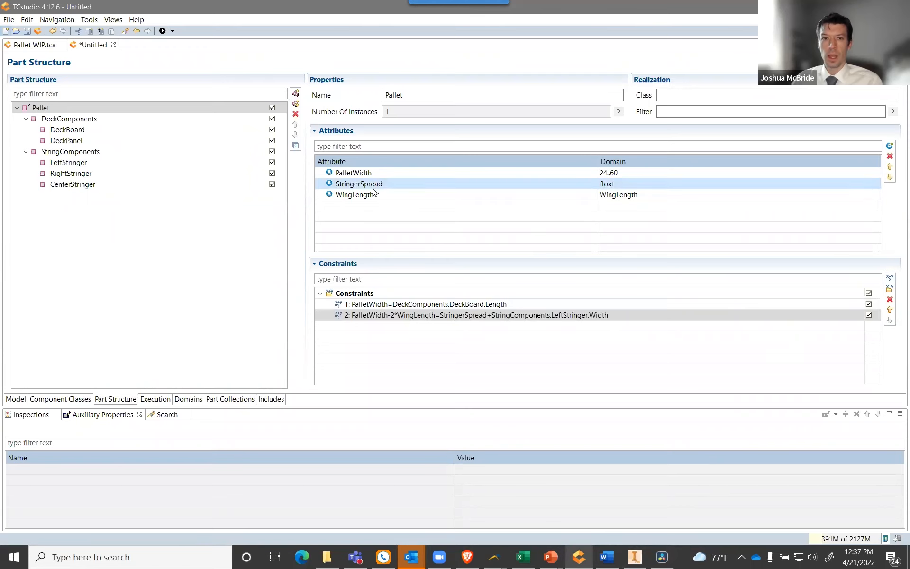
{"action": "left_click", "coordinate": [155, 401]}
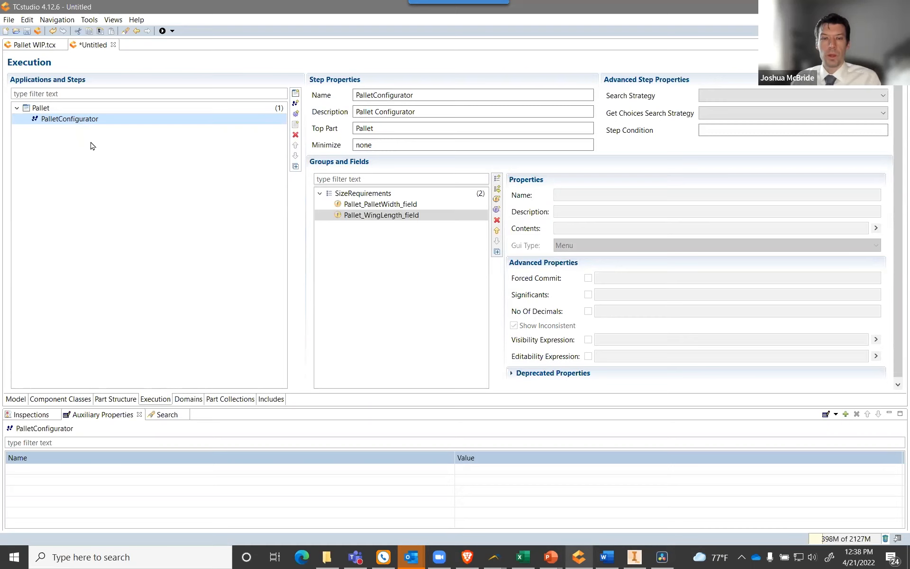
{"action": "left_click", "coordinate": [368, 205]}
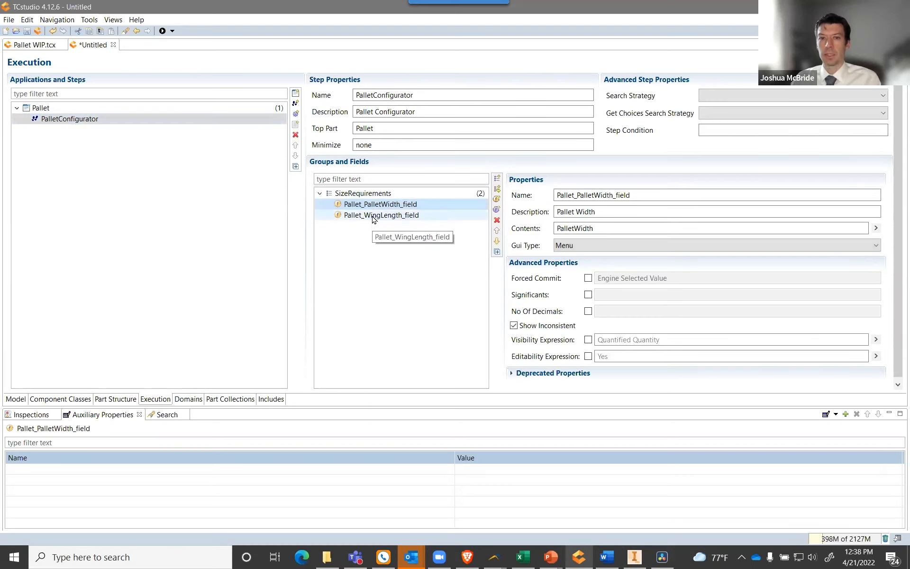
{"action": "left_click", "coordinate": [373, 219]}
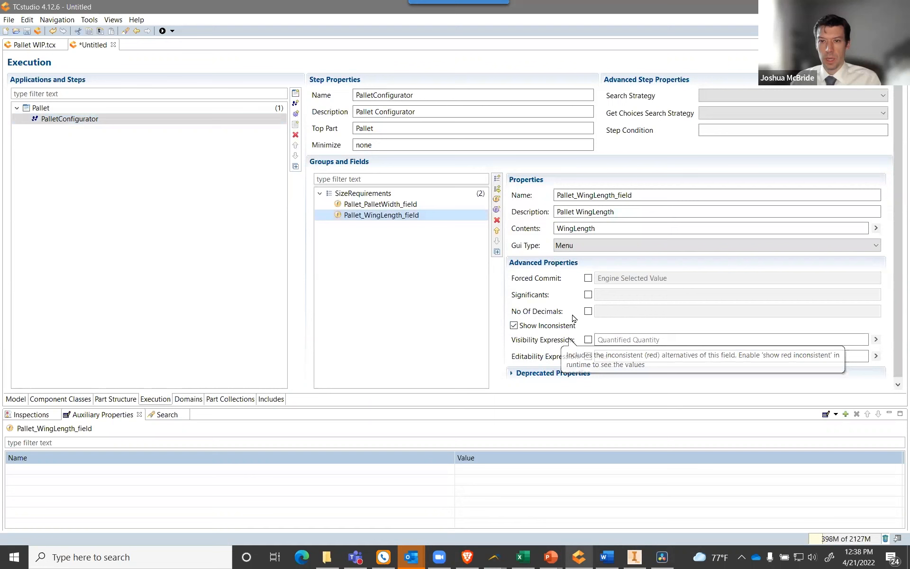
{"action": "left_click", "coordinate": [588, 278]}
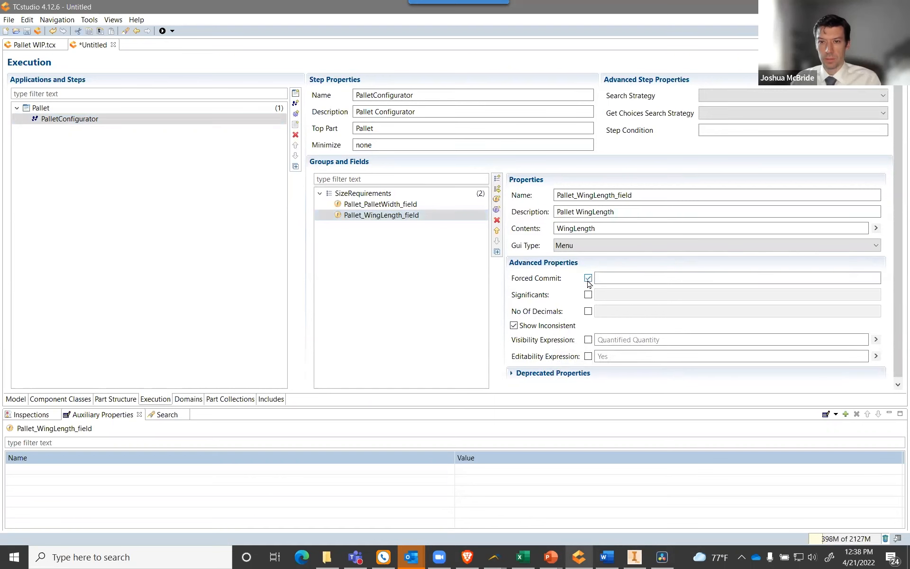
{"action": "left_click", "coordinate": [602, 278]}
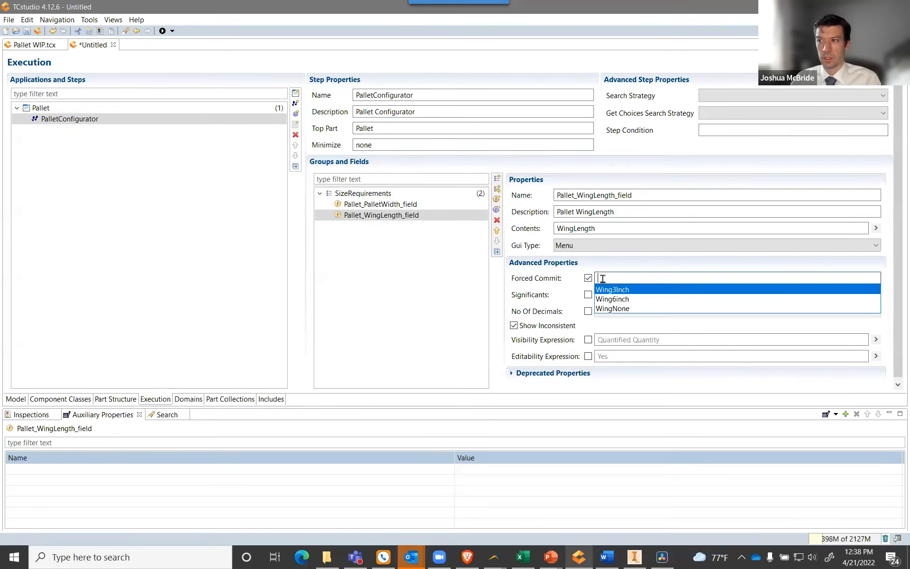
{"action": "left_click", "coordinate": [630, 309]}
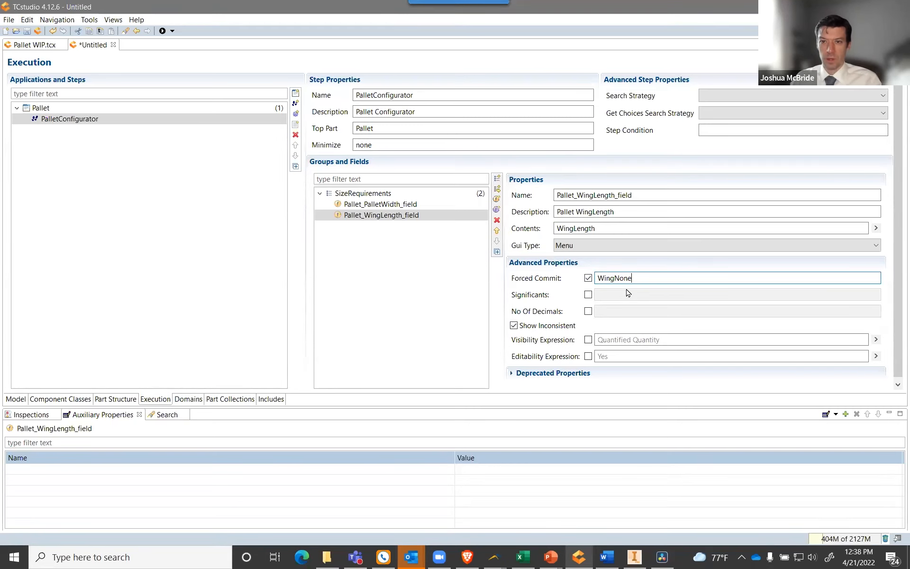
Change the Forced Commit value of Pallet_WingLength_field to Wing3Inch.
{"action": "left_click_drag", "start_coordinate": [636, 279], "coordinate": [583, 280]}
{"action": "key", "text": "BackSpace"}
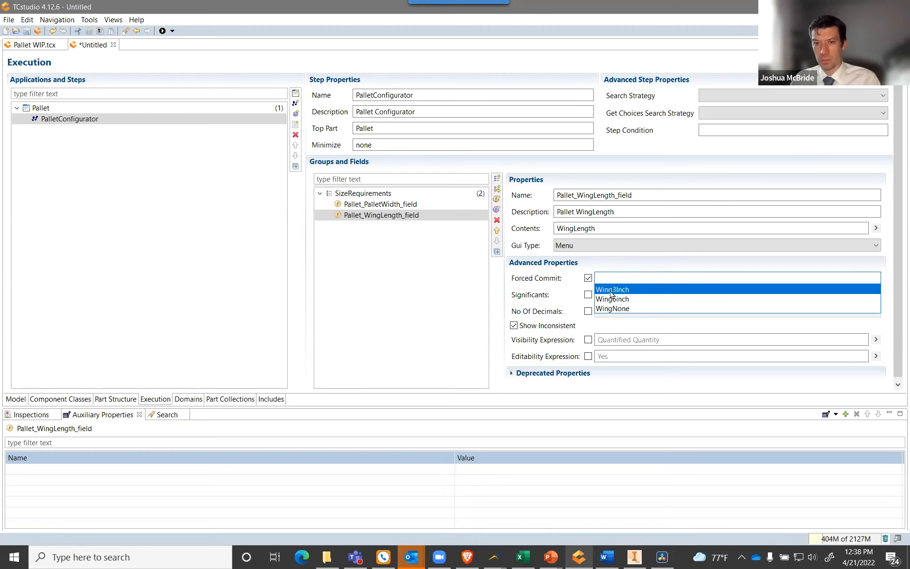
{"action": "left_click", "coordinate": [609, 290]}
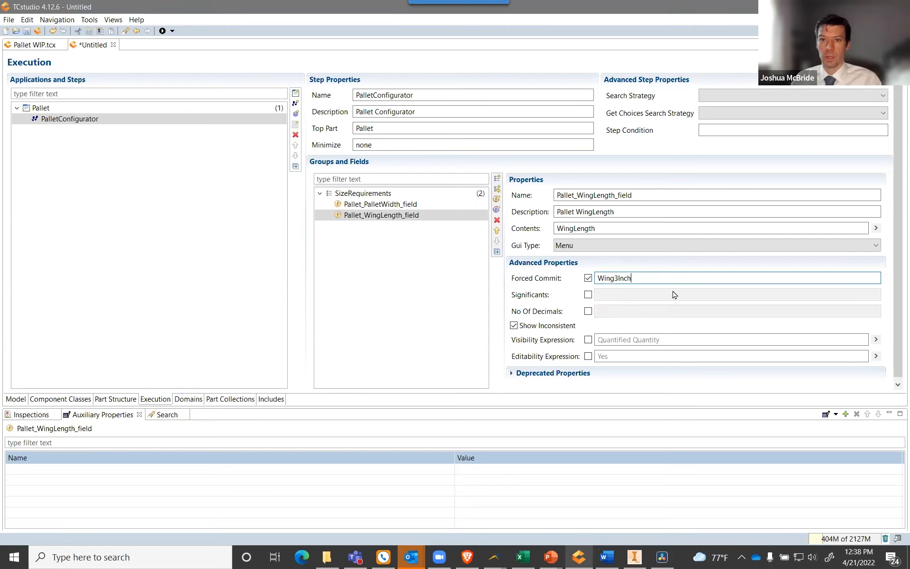
{"action": "left_click", "coordinate": [637, 340]}
{"action": "left_click", "coordinate": [637, 309]}
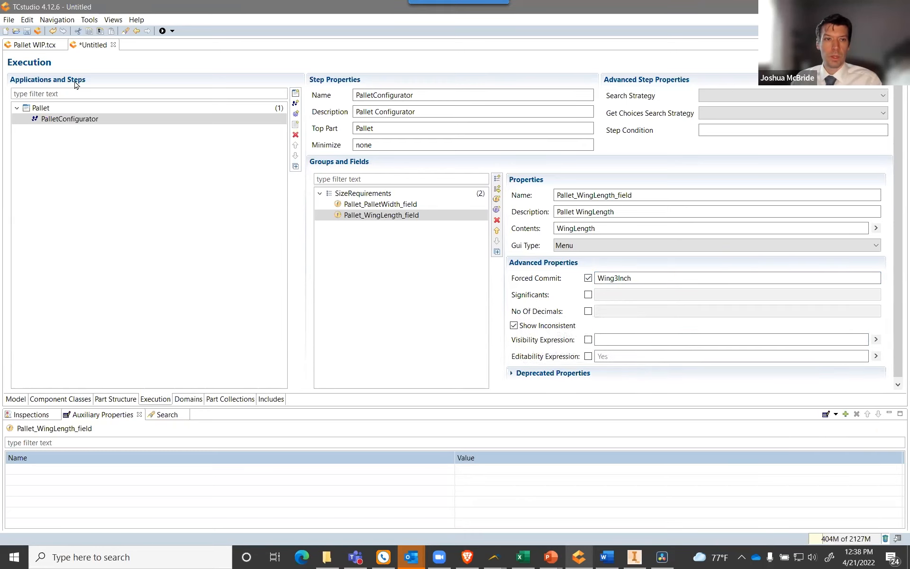
Run the pallet configuration, examine the default and available choices of Pallet WingLength, and close it.
{"action": "left_click", "coordinate": [160, 32]}
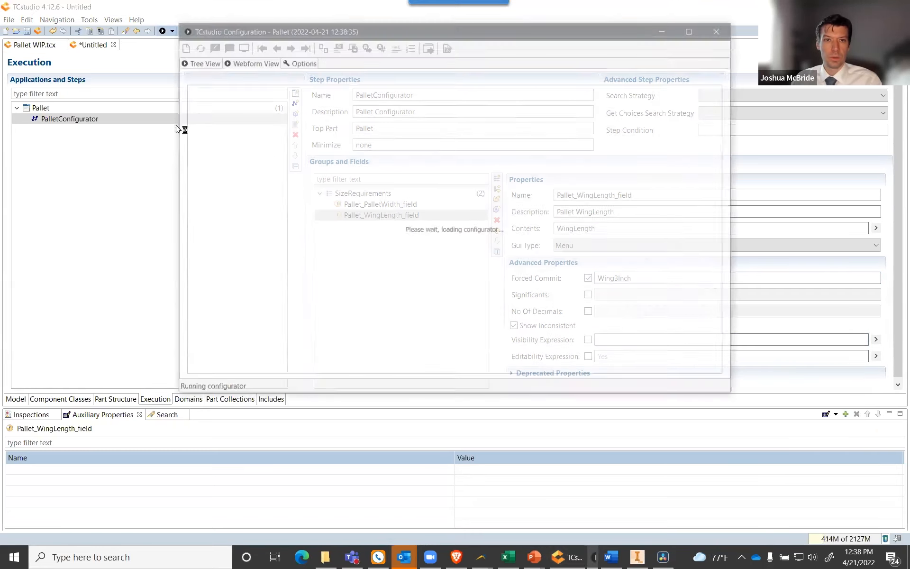
{"action": "left_click", "coordinate": [286, 130]}
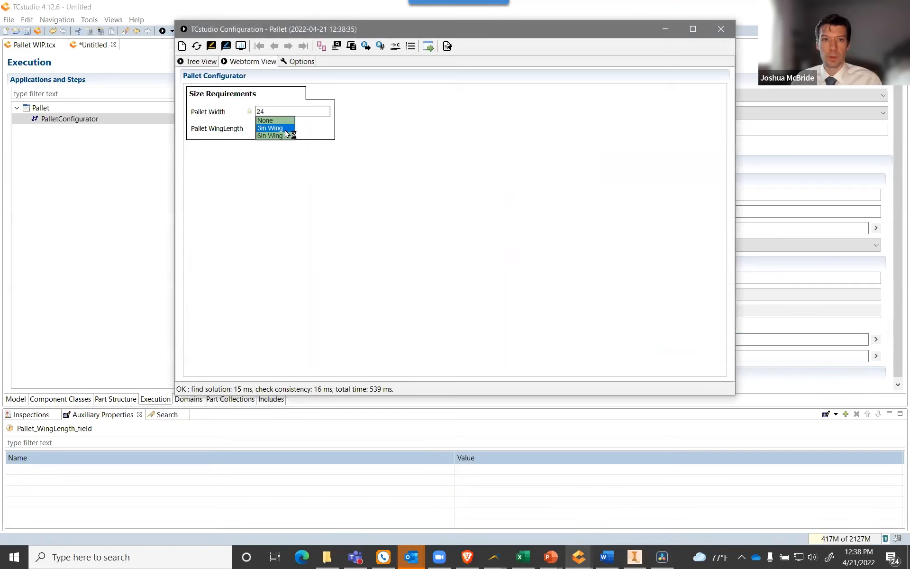
{"action": "left_click", "coordinate": [307, 130]}
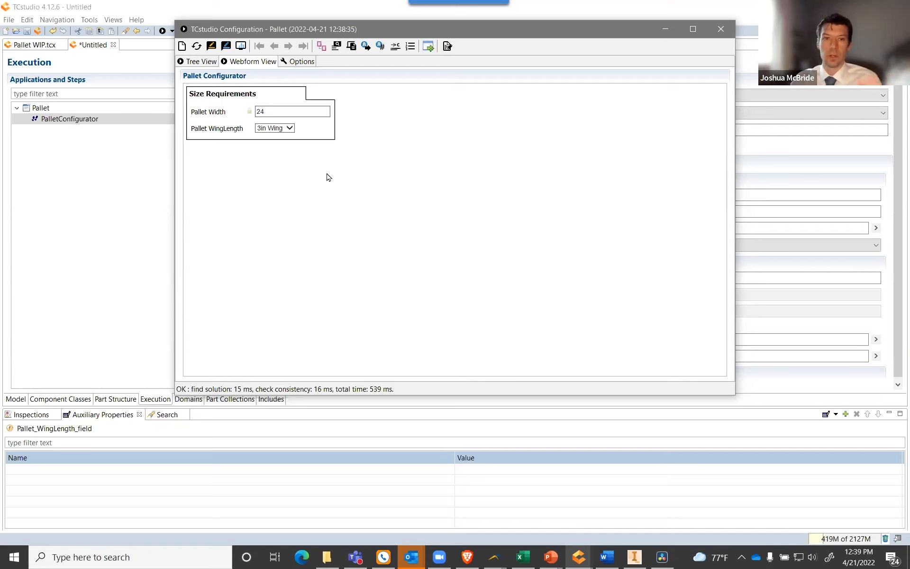
{"action": "left_click", "coordinate": [290, 128]}
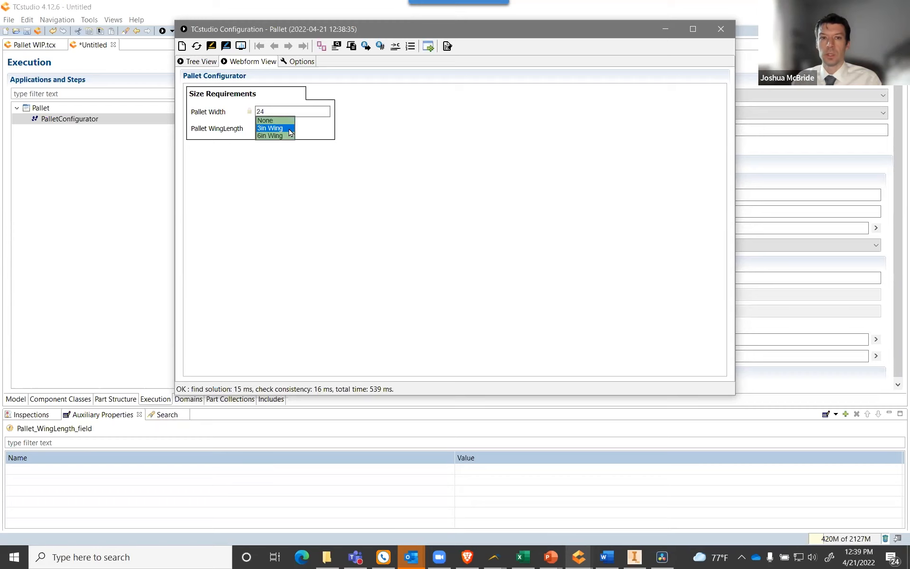
{"action": "left_click", "coordinate": [304, 132]}
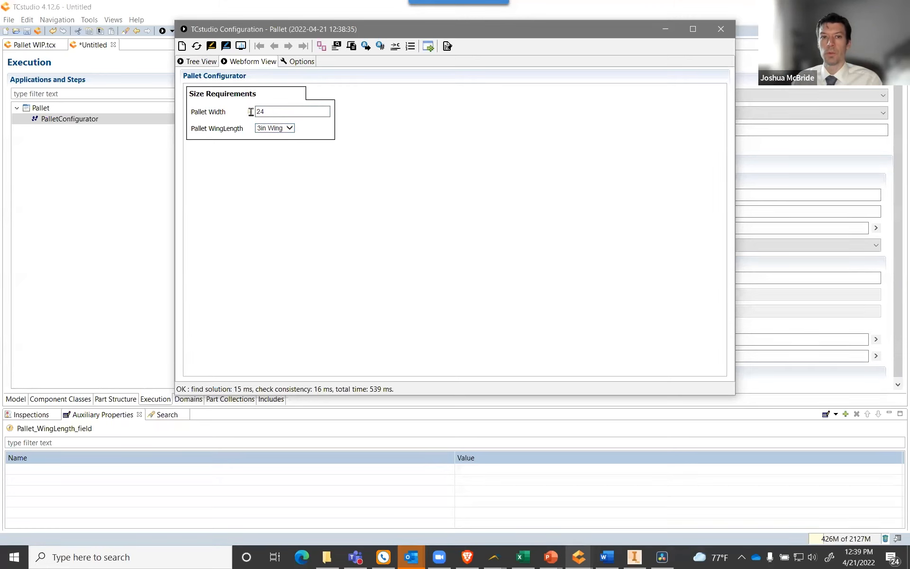
{"action": "left_click", "coordinate": [279, 129]}
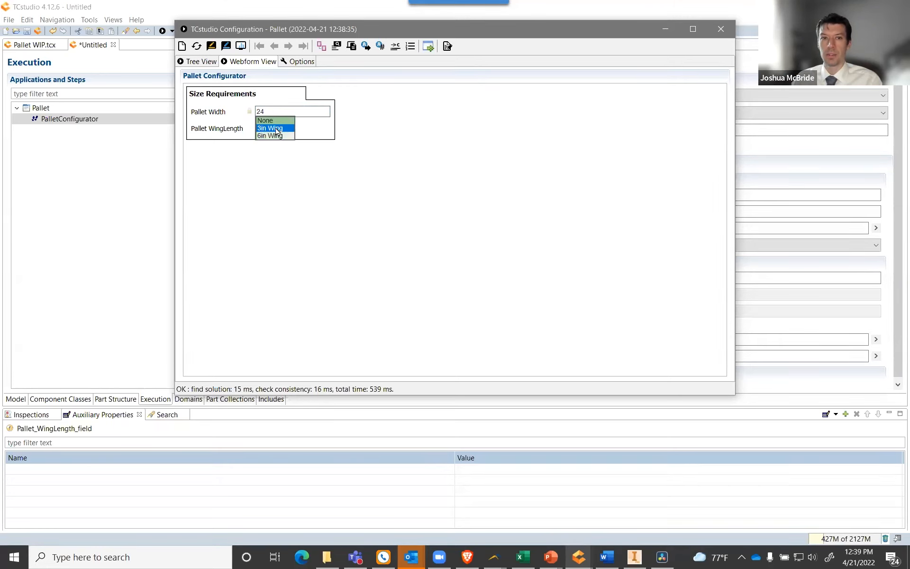
{"action": "left_click", "coordinate": [277, 131]}
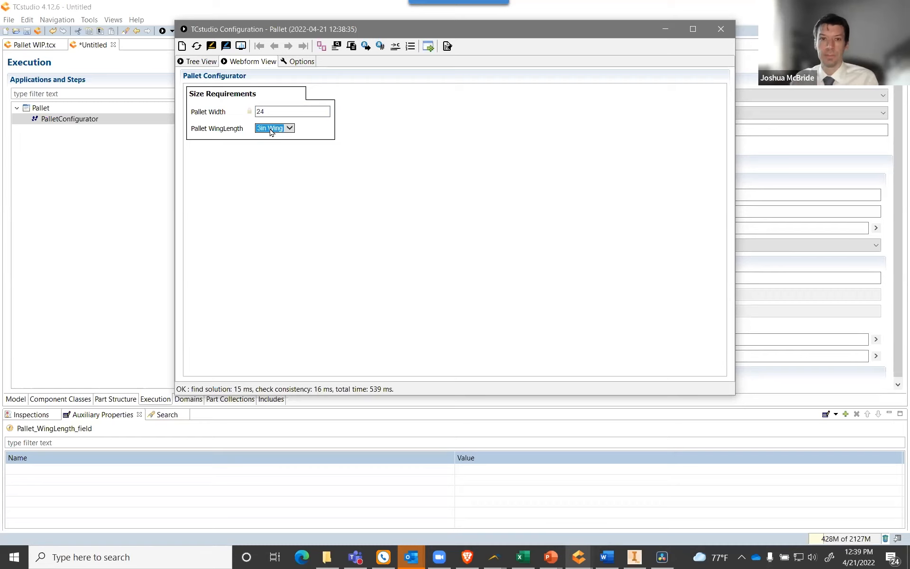
{"action": "left_click", "coordinate": [721, 29]}
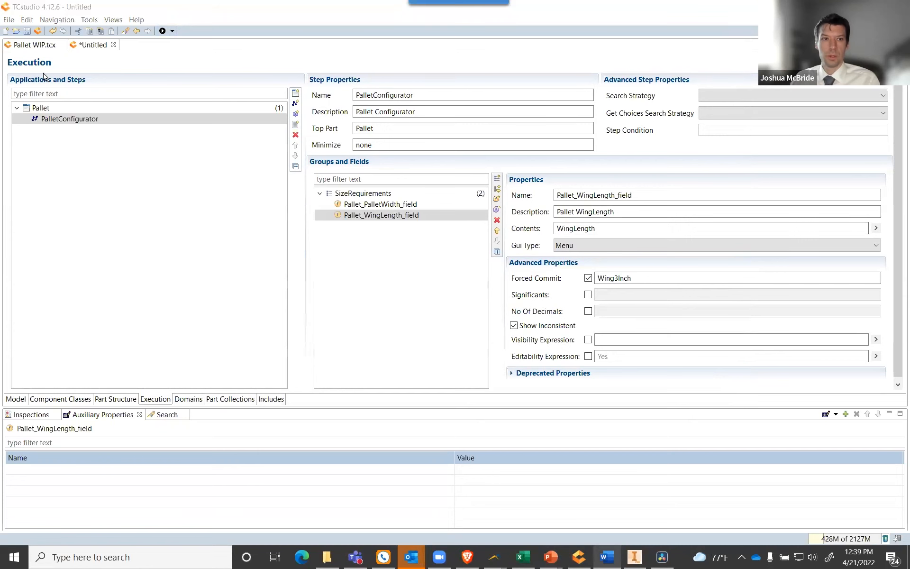
Add the constraint StringerSpread>=PalletWidth*0.6 to the Pallet part in the part structure.
{"action": "left_click", "coordinate": [114, 399]}
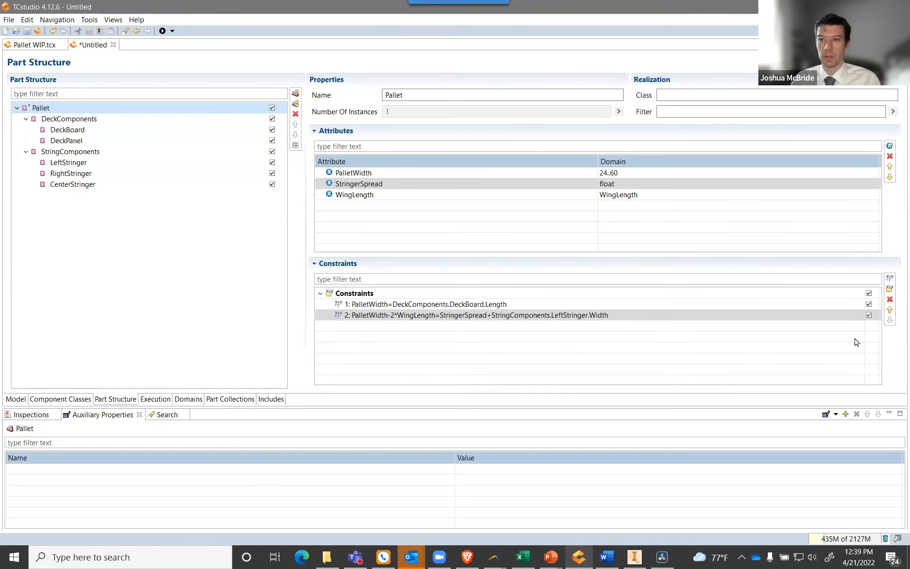
{"action": "left_click", "coordinate": [890, 279]}
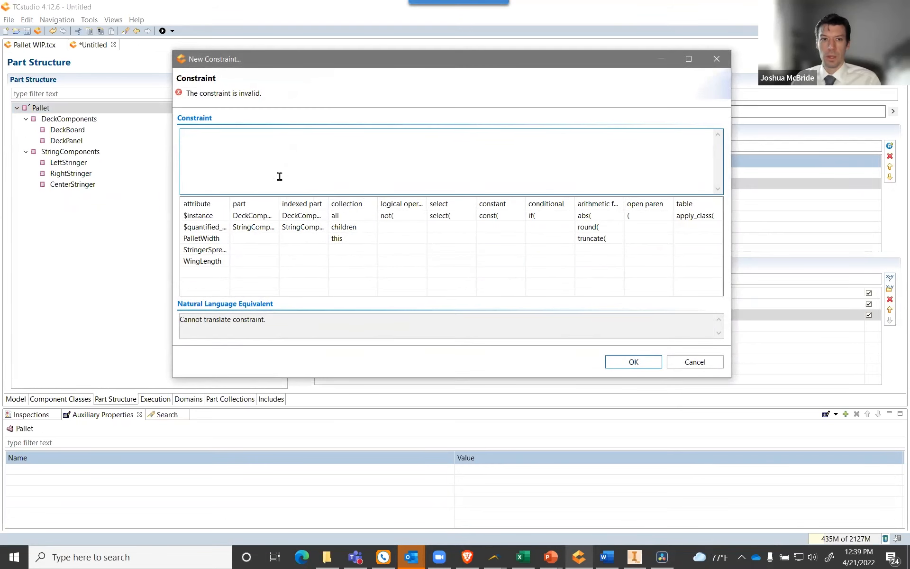
{"action": "double_click", "coordinate": [215, 250]}
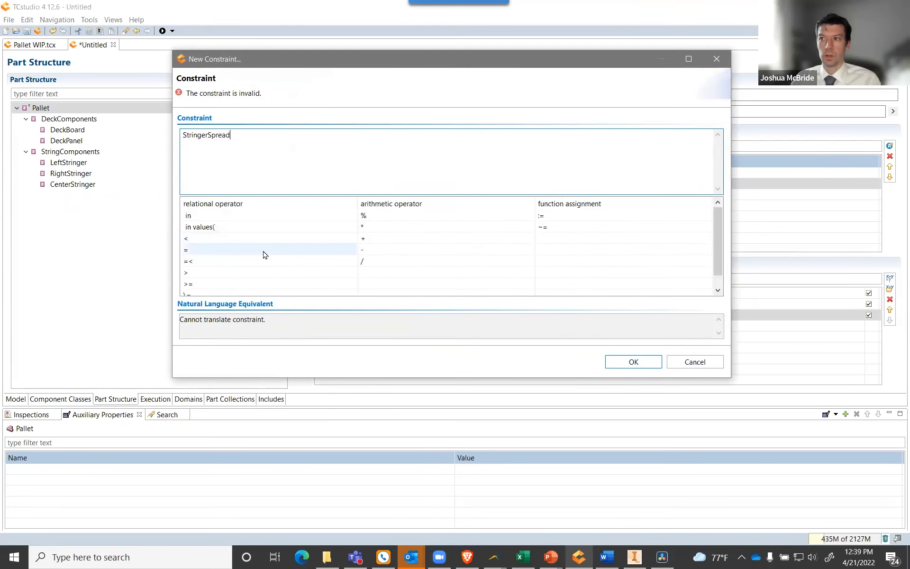
{"action": "double_click", "coordinate": [218, 284]}
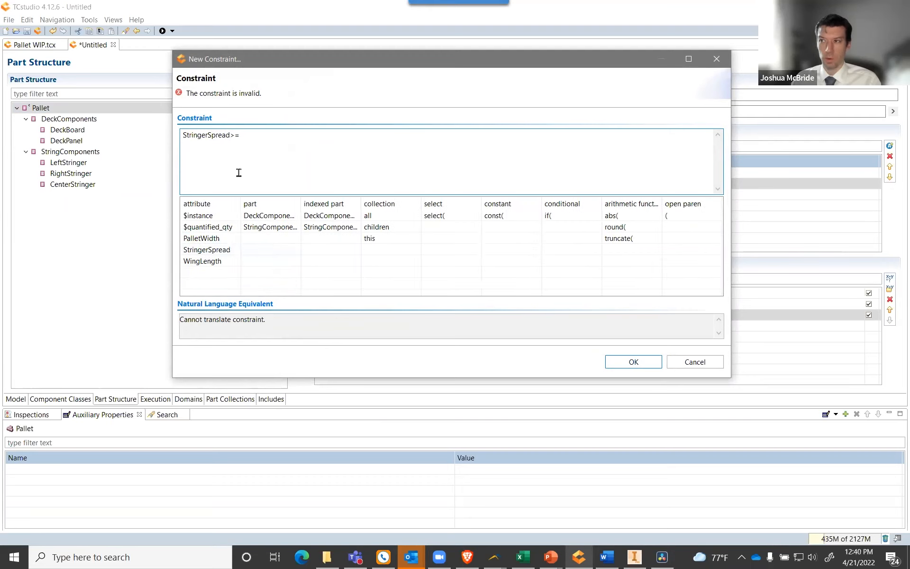
{"action": "double_click", "coordinate": [216, 239]}
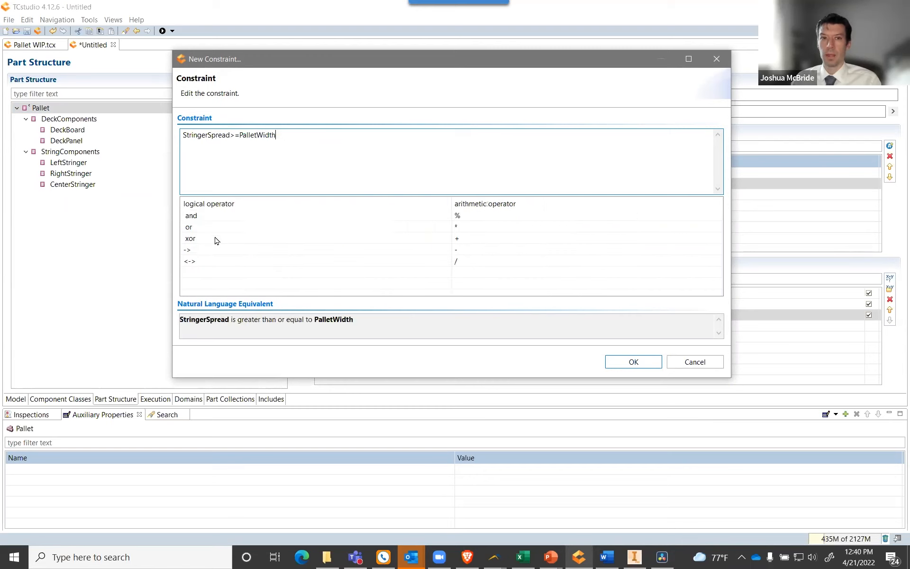
{"action": "double_click", "coordinate": [467, 231]}
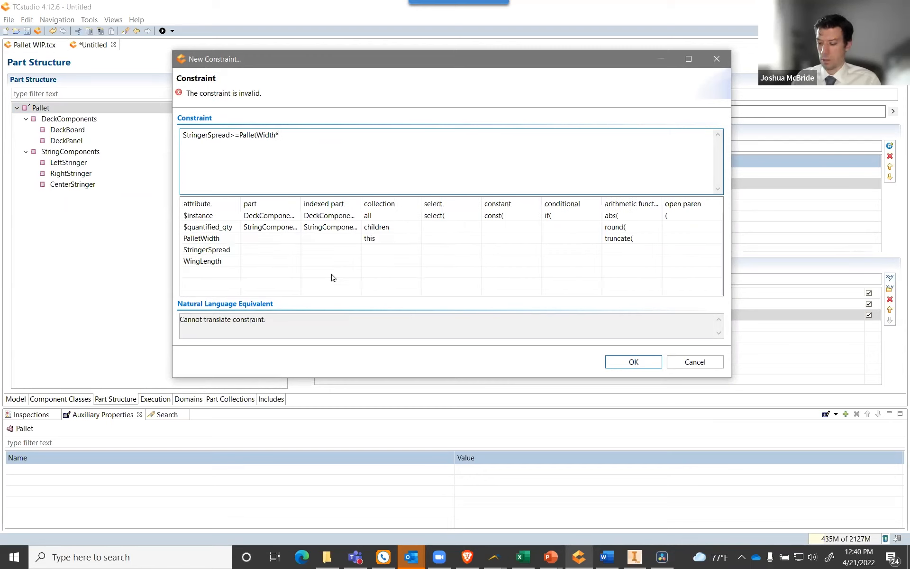
{"action": "type", "text": ".06"}
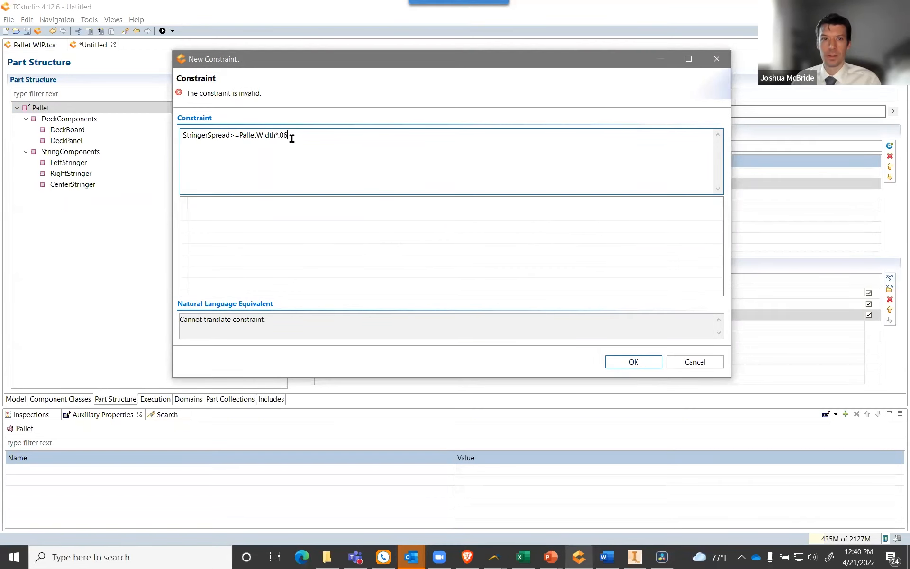
{"action": "left_click_drag", "start_coordinate": [279, 136], "coordinate": [282, 136]}
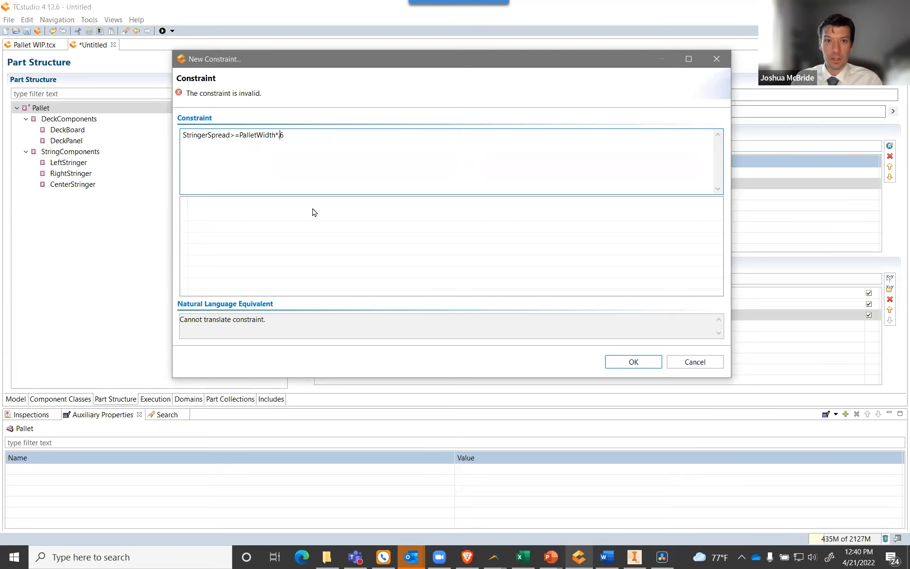
{"action": "type", "text": "0"}
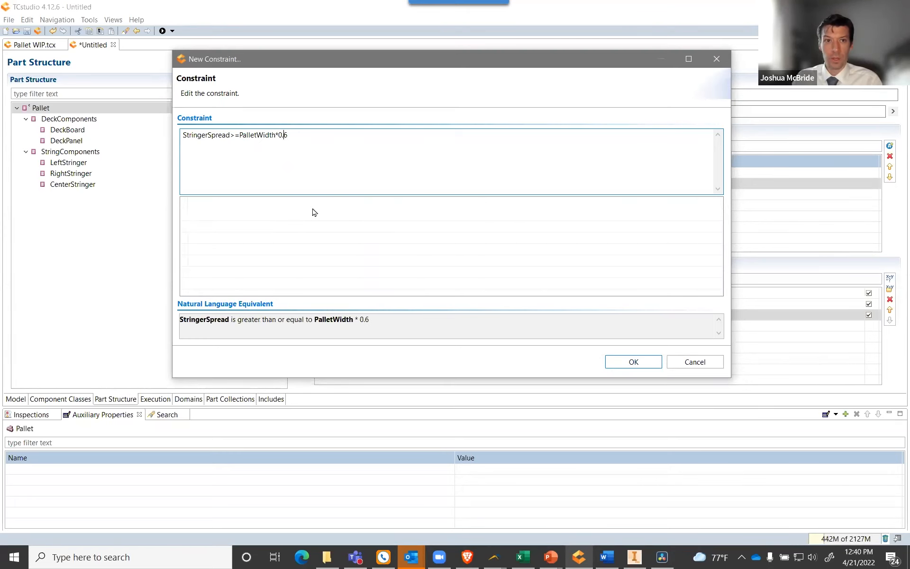
{"action": "left_click", "coordinate": [634, 362]}
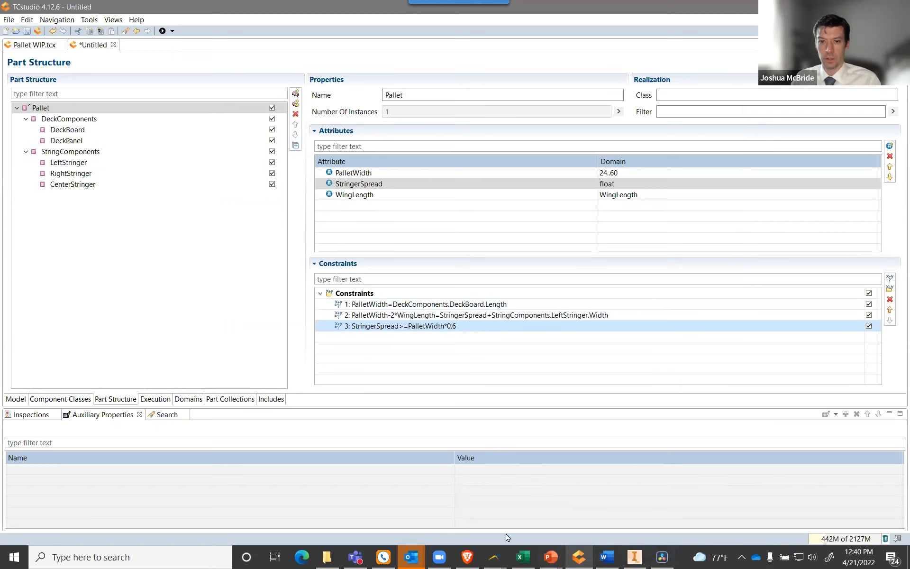
Switch between Inventor and TCstudio to compare the pallet's stringer spread with the new minimum-spread constraint, ending in TCstudio.
{"action": "left_click", "coordinate": [635, 557]}
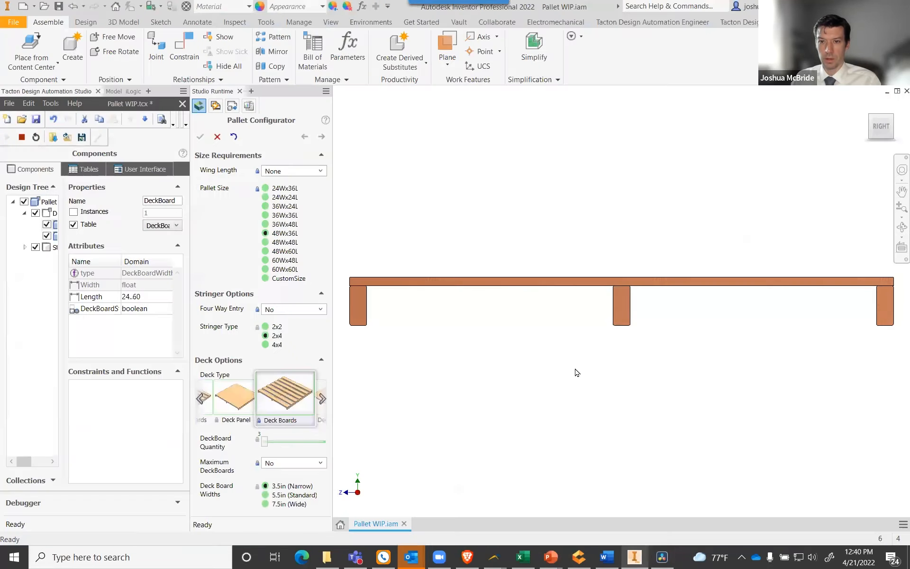
{"action": "left_click", "coordinate": [578, 557]}
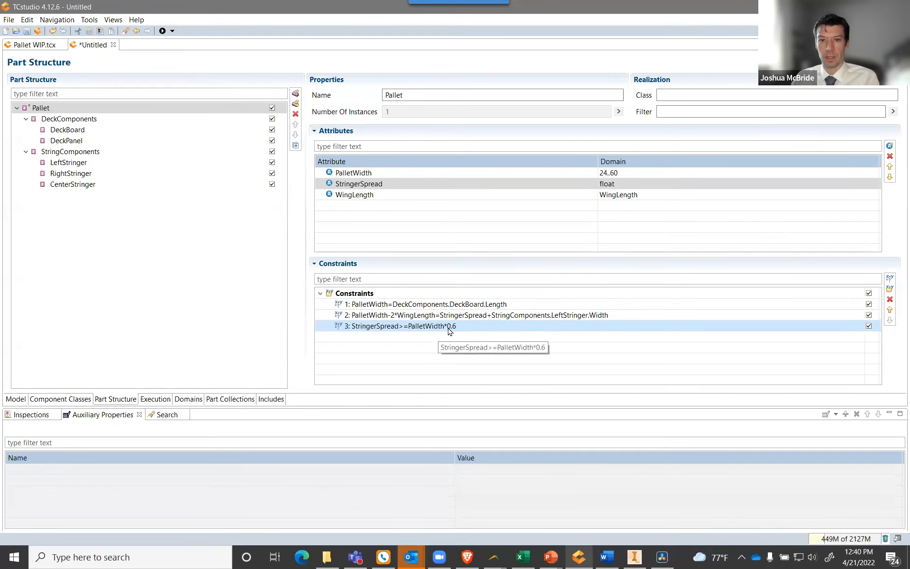
{"action": "left_click", "coordinate": [636, 557]}
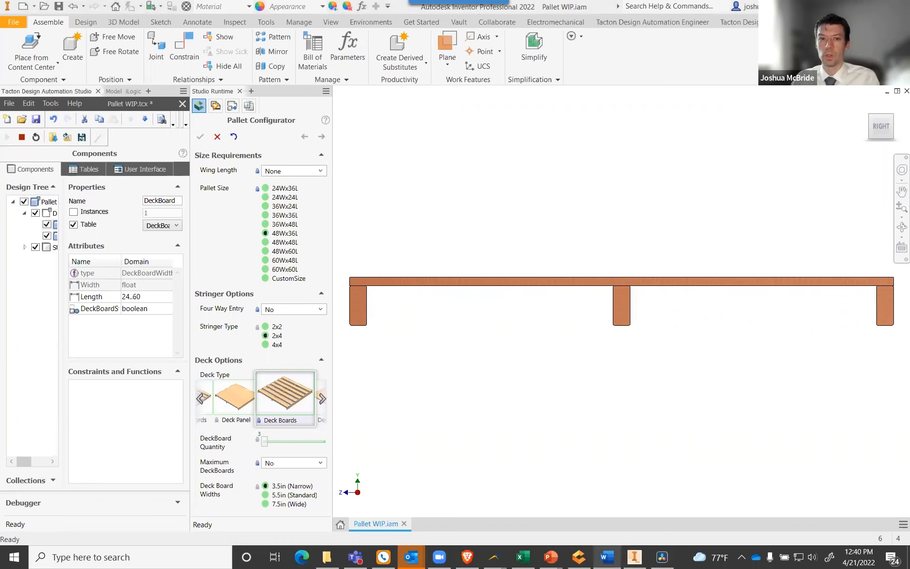
{"action": "key", "text": "alt+Tab"}
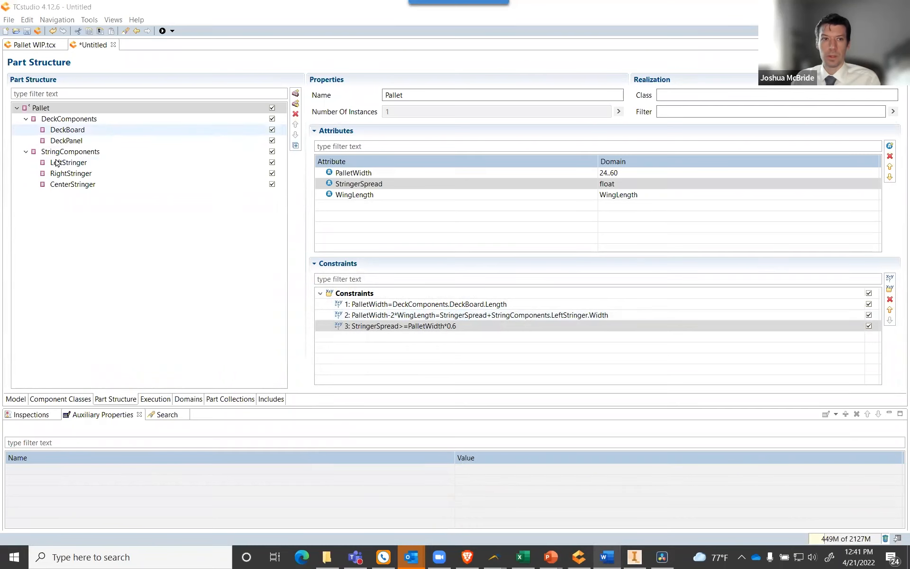
{"action": "left_click", "coordinate": [70, 174]}
{"action": "left_click", "coordinate": [72, 184]}
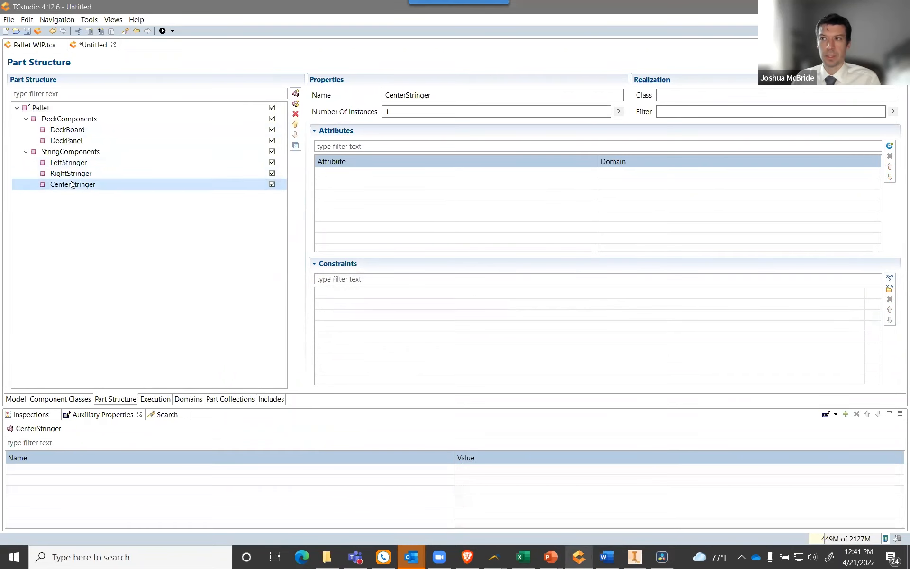
{"action": "key", "text": "alt+Tab"}
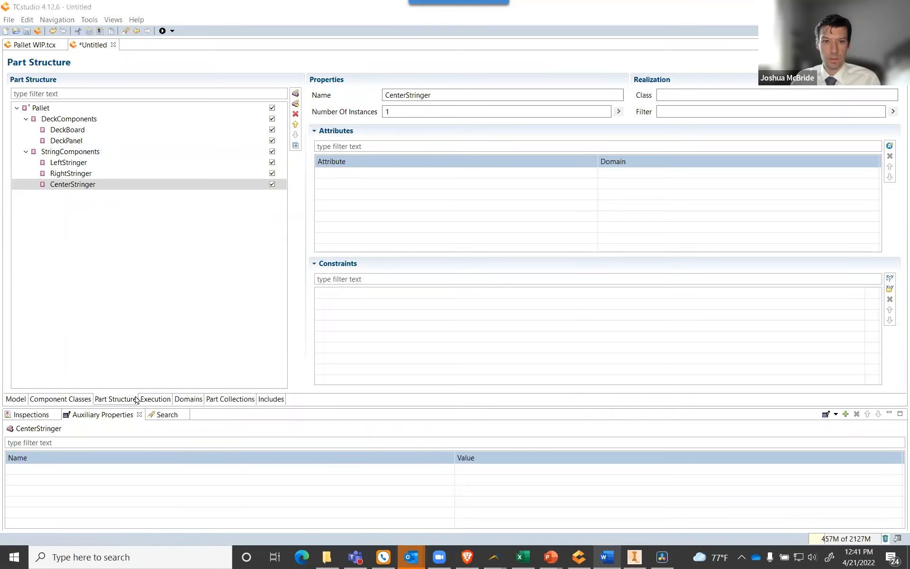
Add the function PalletWidth~=48 to the Pallet part as the default pallet width.
{"action": "left_click", "coordinate": [53, 113]}
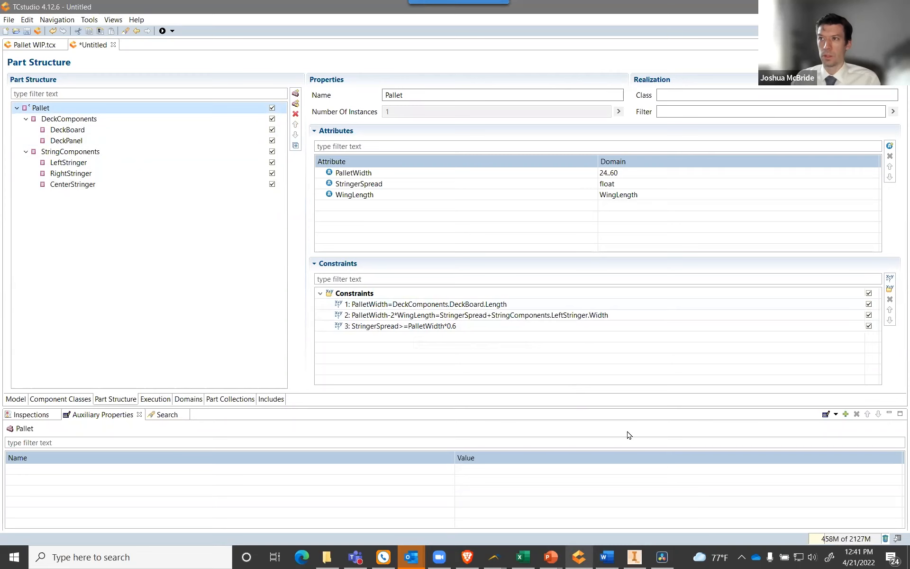
{"action": "left_click", "coordinate": [887, 287]}
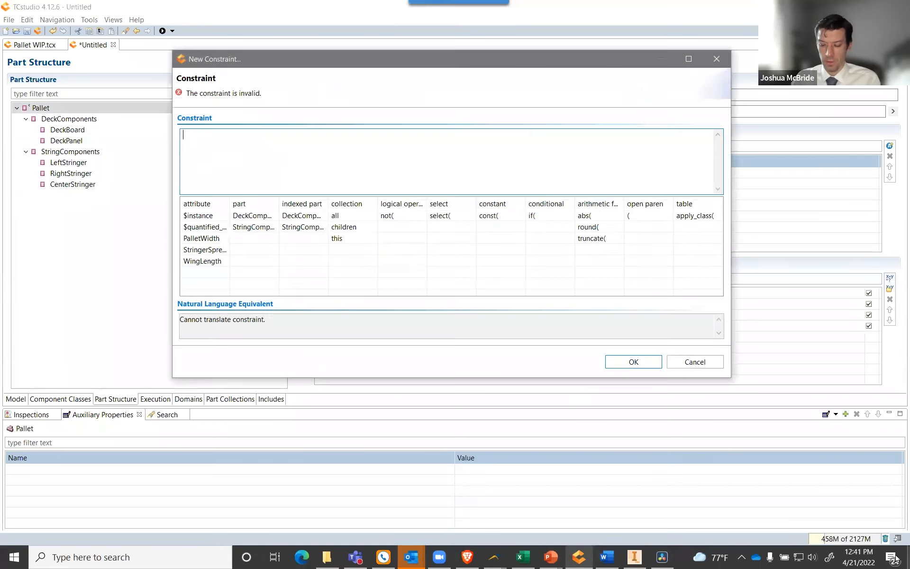
{"action": "type", "text": "Pall"}
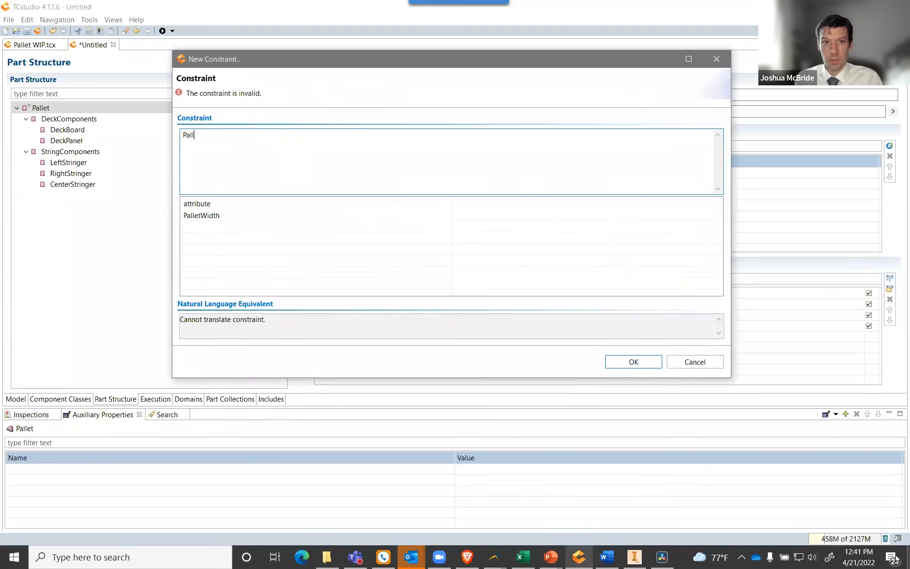
{"action": "type", "text": "etWidth"}
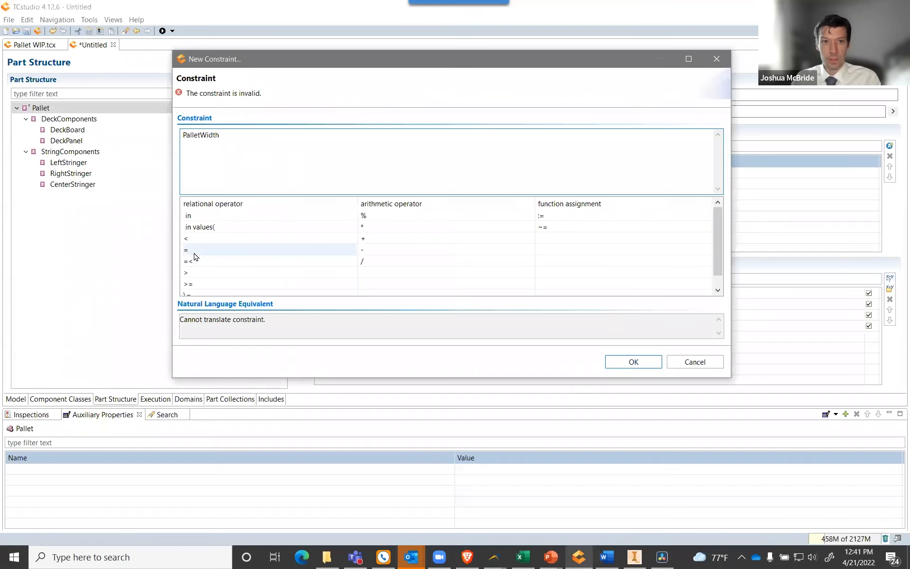
{"action": "double_click", "coordinate": [544, 228]}
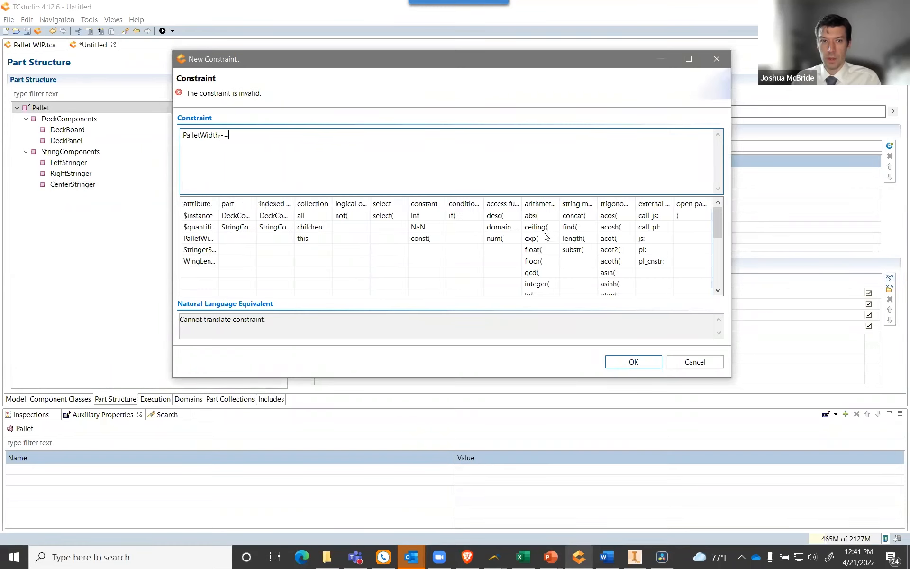
{"action": "type", "text": "48"}
{"action": "key", "text": "Return"}
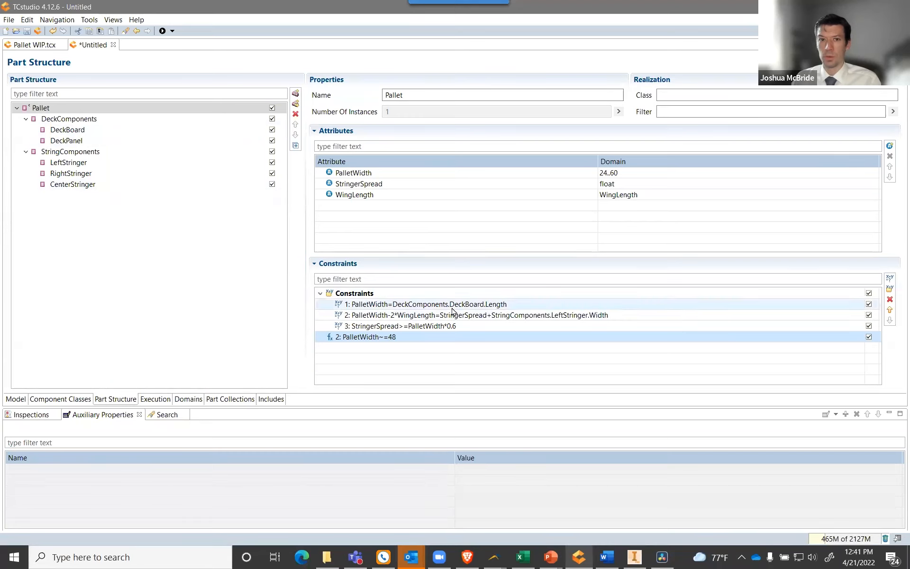
Examine the properties of Pallet_PalletWidth_field in the PalletConfigurator execution step.
{"action": "left_click", "coordinate": [359, 176]}
{"action": "left_click", "coordinate": [162, 241]}
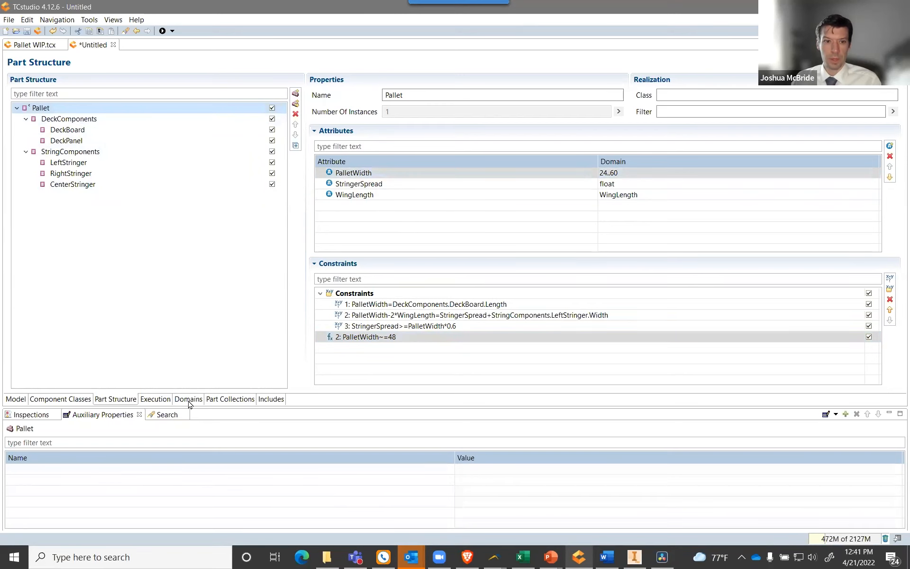
{"action": "left_click", "coordinate": [155, 398]}
{"action": "left_click", "coordinate": [71, 121]}
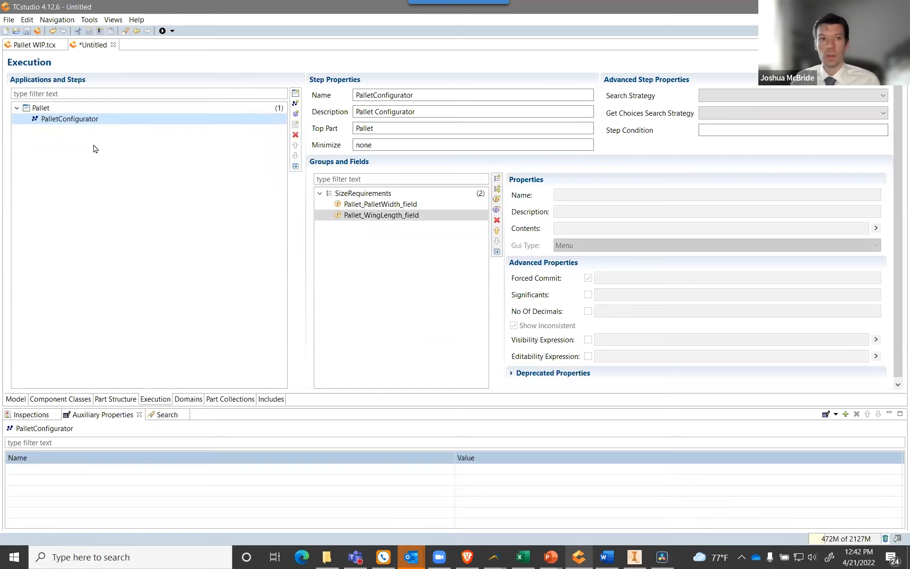
{"action": "left_click", "coordinate": [373, 206]}
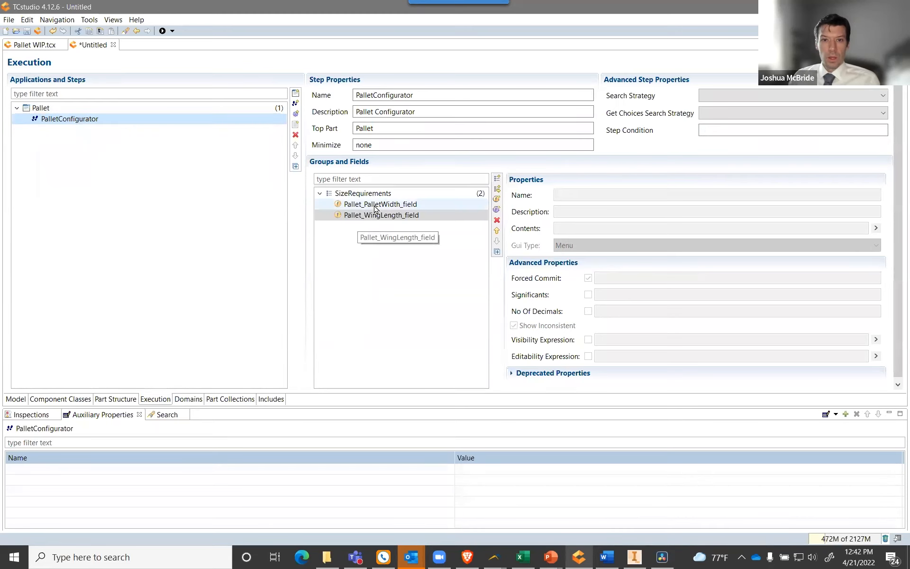
{"action": "left_click", "coordinate": [611, 245]}
{"action": "left_click", "coordinate": [612, 246]}
{"action": "left_click", "coordinate": [409, 293]}
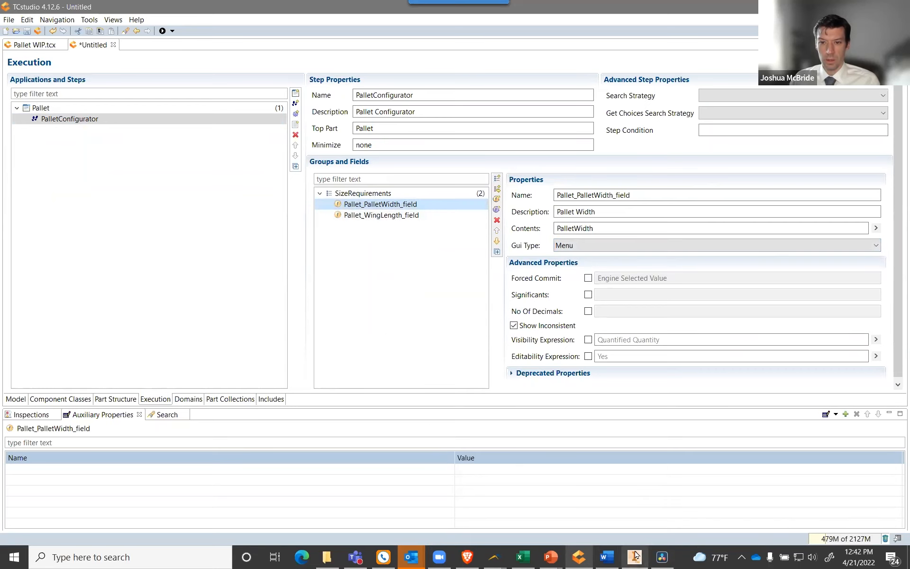
Run the pallet configuration, check the default Pallet Width, and minimize the configuration window.
{"action": "left_click", "coordinate": [162, 31]}
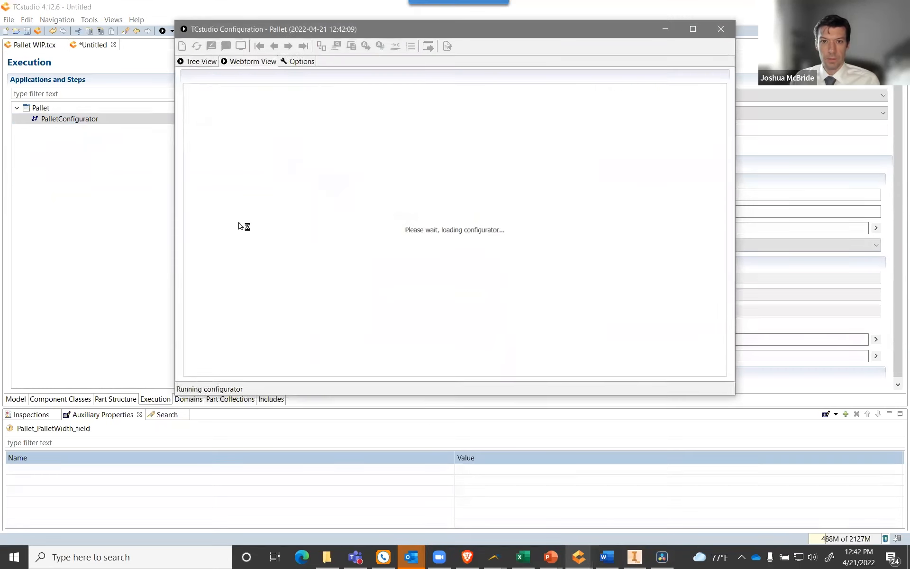
{"action": "left_click", "coordinate": [289, 128]}
{"action": "left_click", "coordinate": [394, 149]}
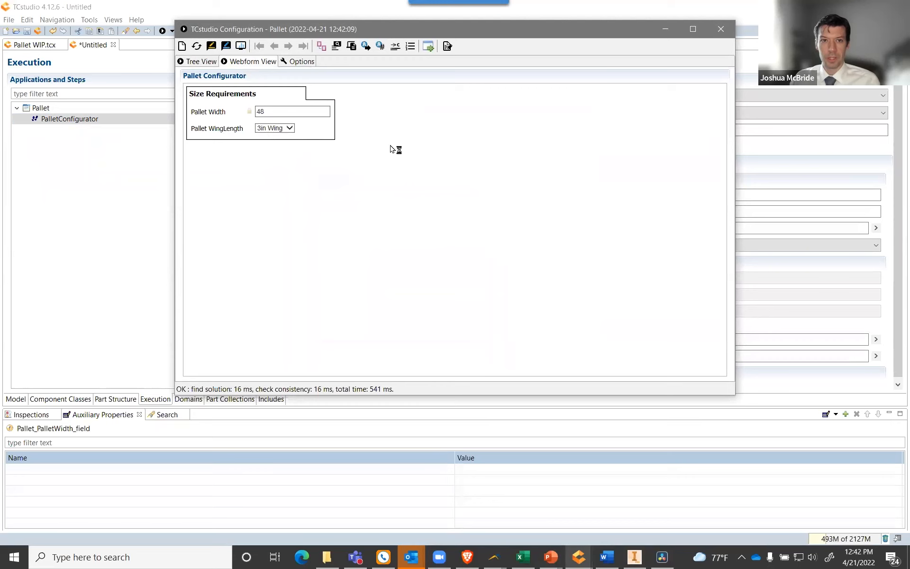
{"action": "left_click", "coordinate": [666, 29]}
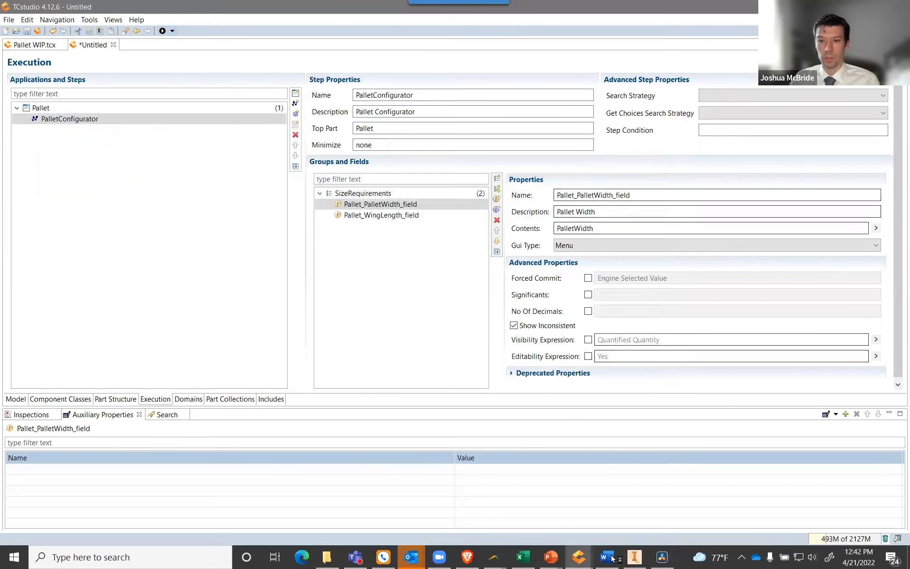
Switch to Inventor, set the pallet size to 24Wx36L, and return to the Pallet part's constraints in TCstudio.
{"action": "left_click", "coordinate": [635, 557]}
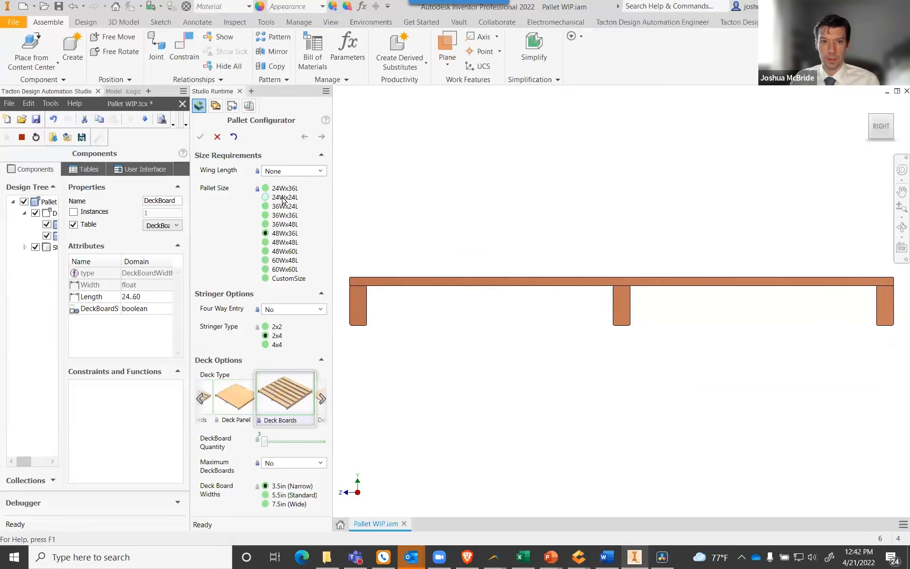
{"action": "left_click", "coordinate": [266, 189]}
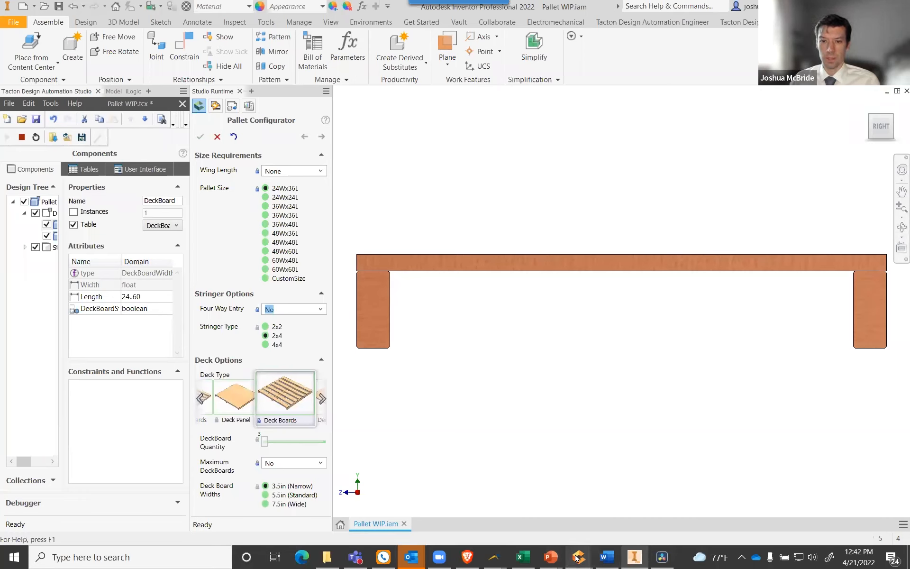
{"action": "mouse_move", "coordinate": [577, 559]}
{"action": "left_click", "coordinate": [537, 510]}
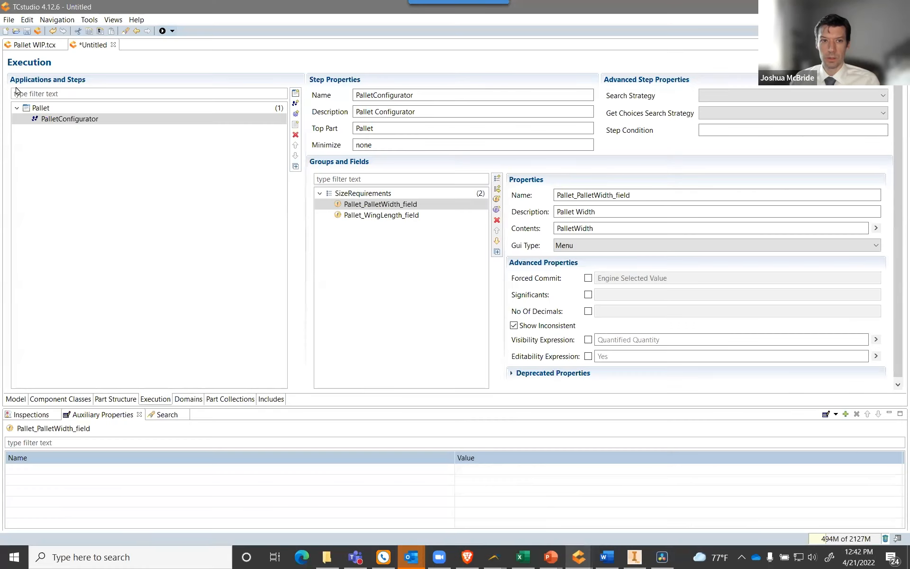
{"action": "left_click", "coordinate": [41, 109]}
{"action": "left_click", "coordinate": [112, 400]}
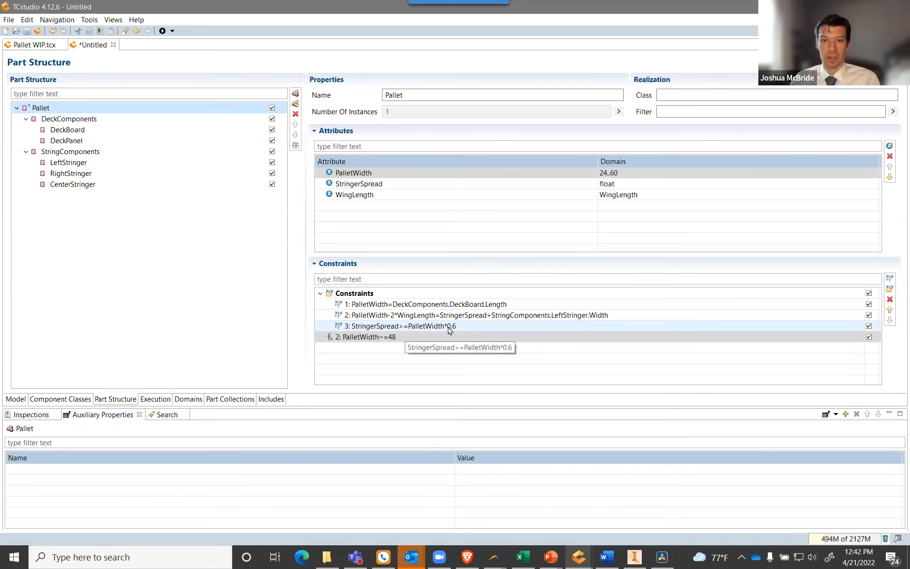
Switch to Inventor, set the pallet size to 36Wx36L to examine the center stringer, and return to TCstudio.
{"action": "key", "text": "alt+Tab"}
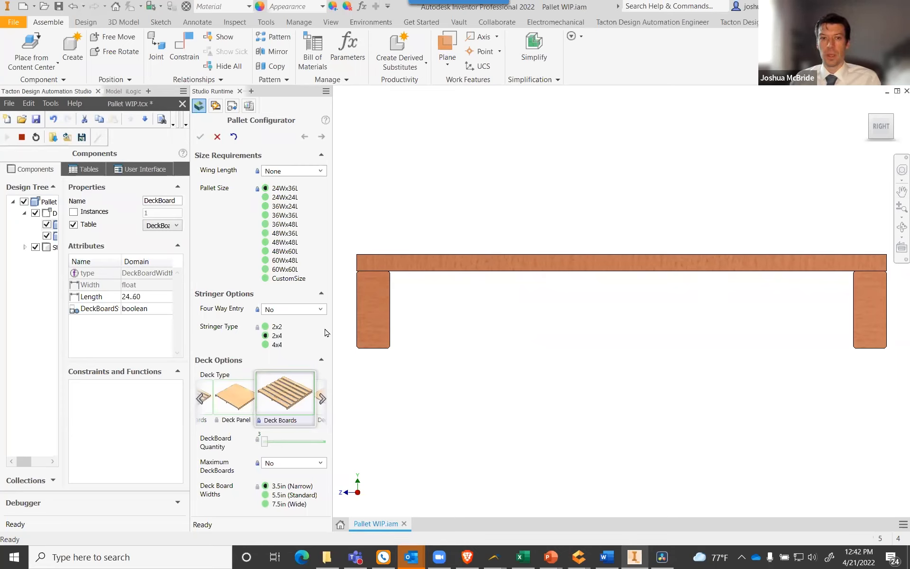
{"action": "left_click", "coordinate": [265, 215]}
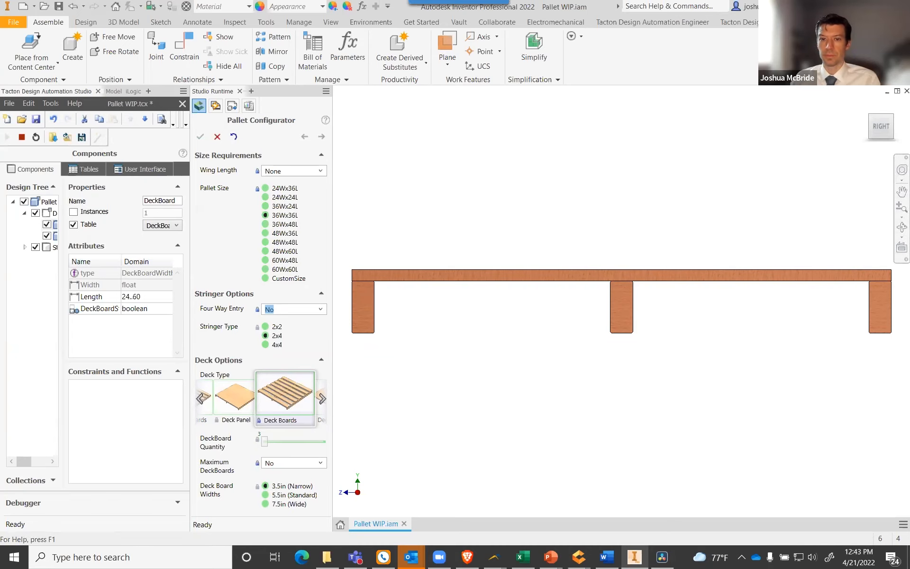
{"action": "left_click", "coordinate": [551, 556]}
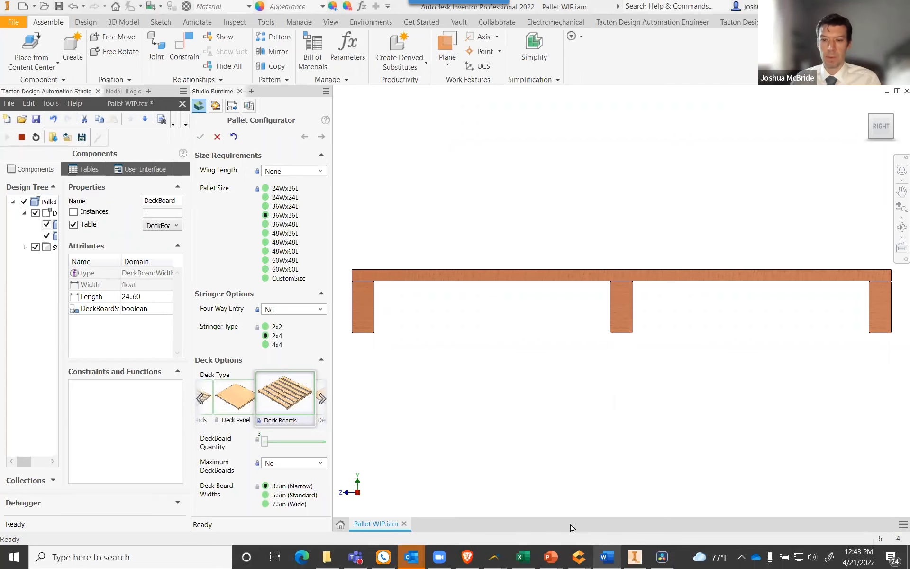
{"action": "mouse_move", "coordinate": [580, 561]}
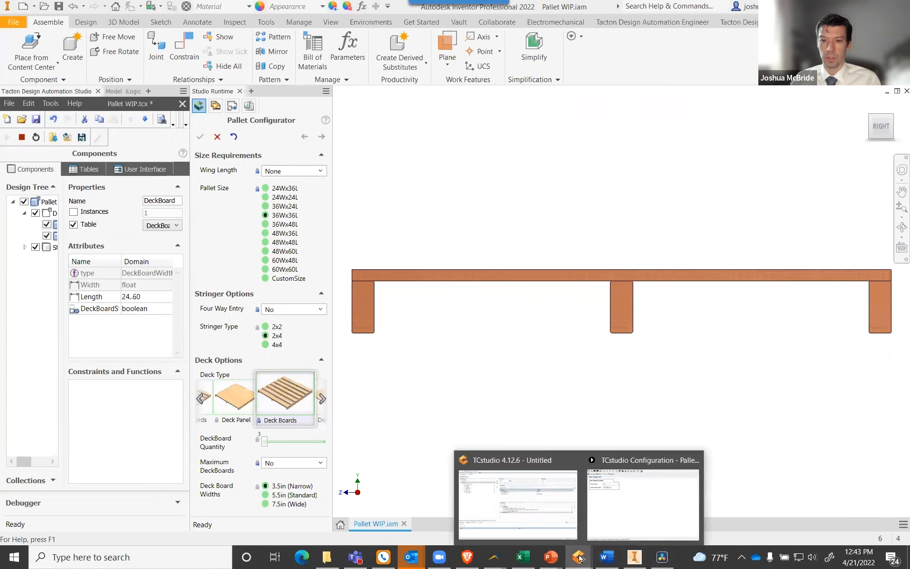
{"action": "left_click", "coordinate": [539, 523]}
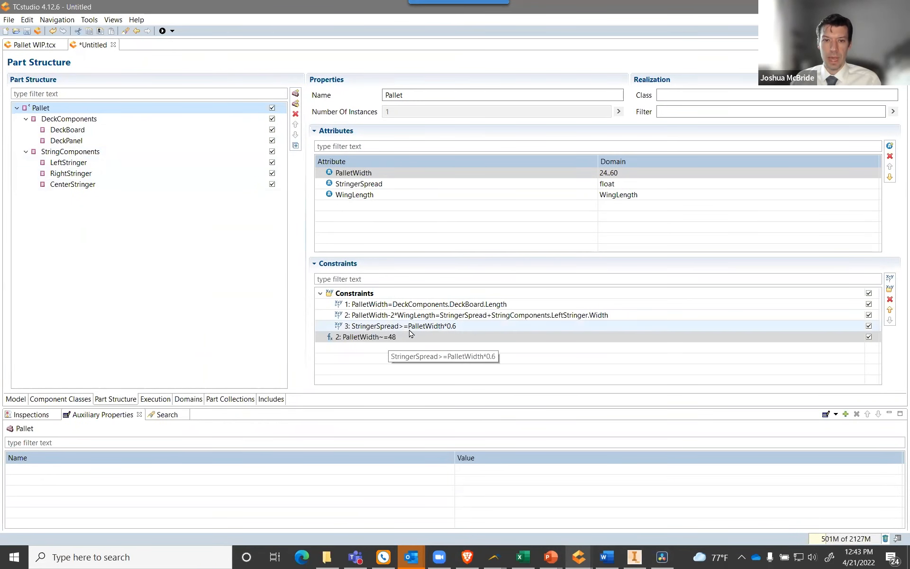
Add an attribute named State with the boolean domain to the CenterStringer part.
{"action": "left_click", "coordinate": [65, 187]}
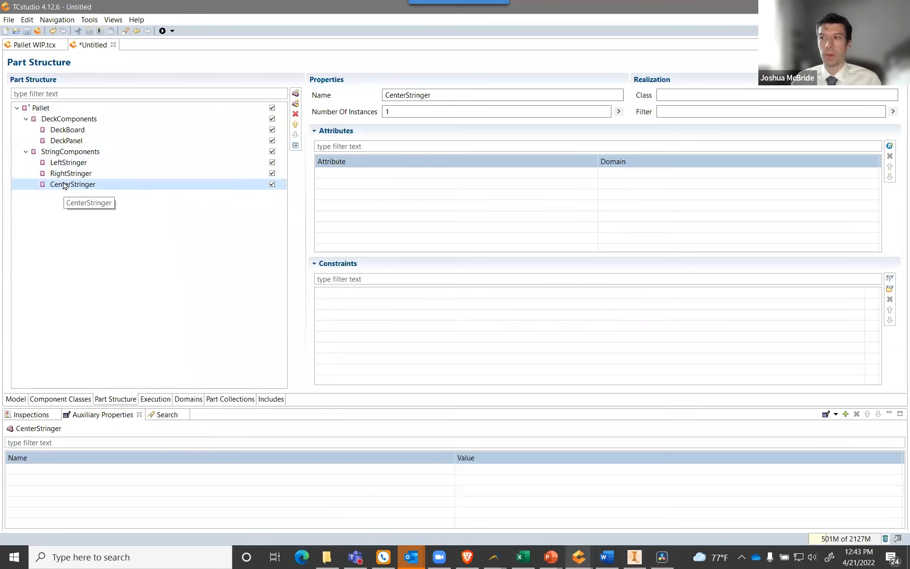
{"action": "double_click", "coordinate": [328, 177]}
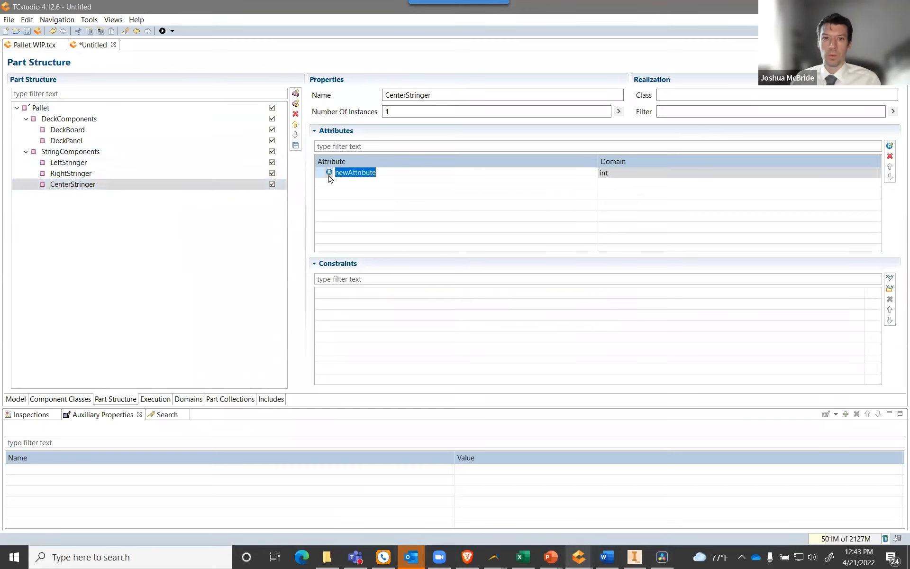
{"action": "type", "text": "State"}
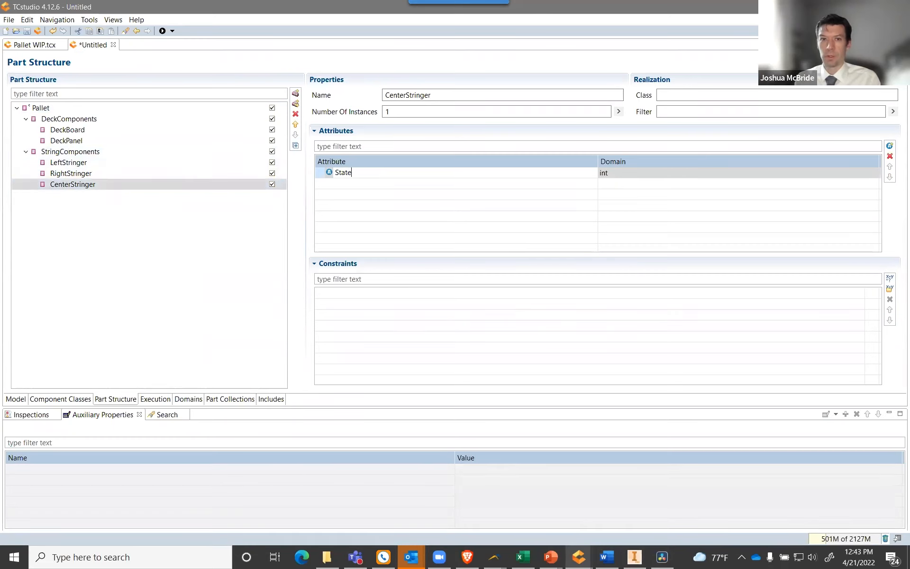
{"action": "key", "text": "Tab"}
{"action": "type", "text": "bool"}
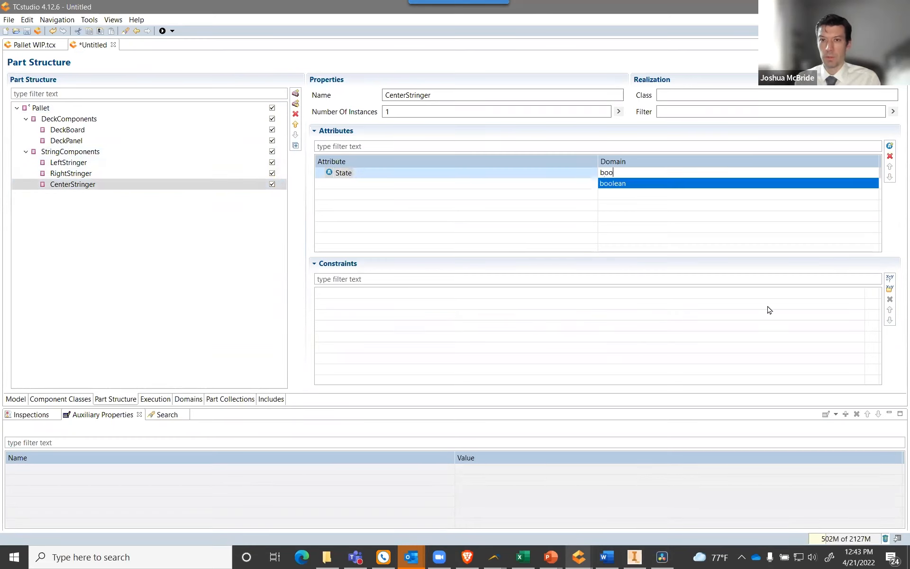
{"action": "key", "text": "Return"}
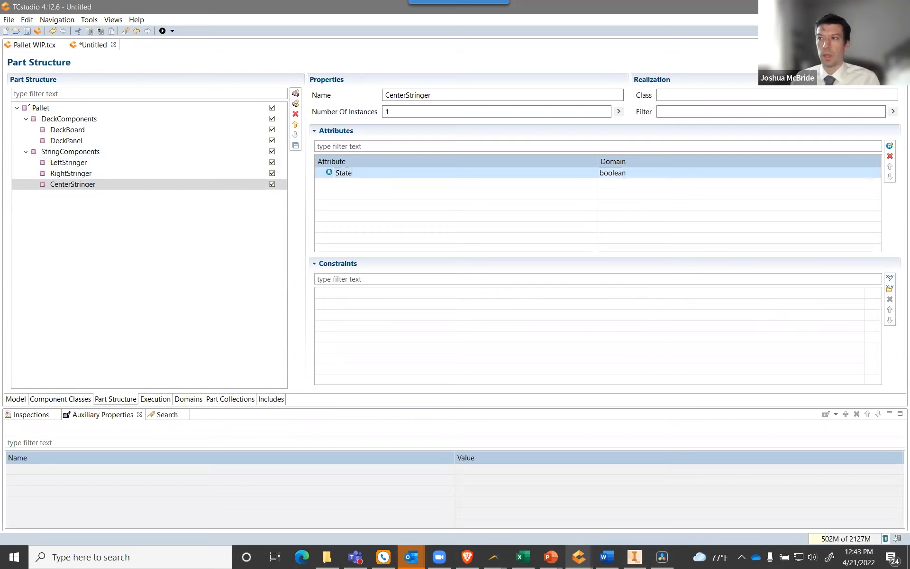
Compare the Pallet constraints and CenterStringer's State attribute with the pallet in Inventor, ending in TCstudio.
{"action": "key", "text": "alt+Tab"}
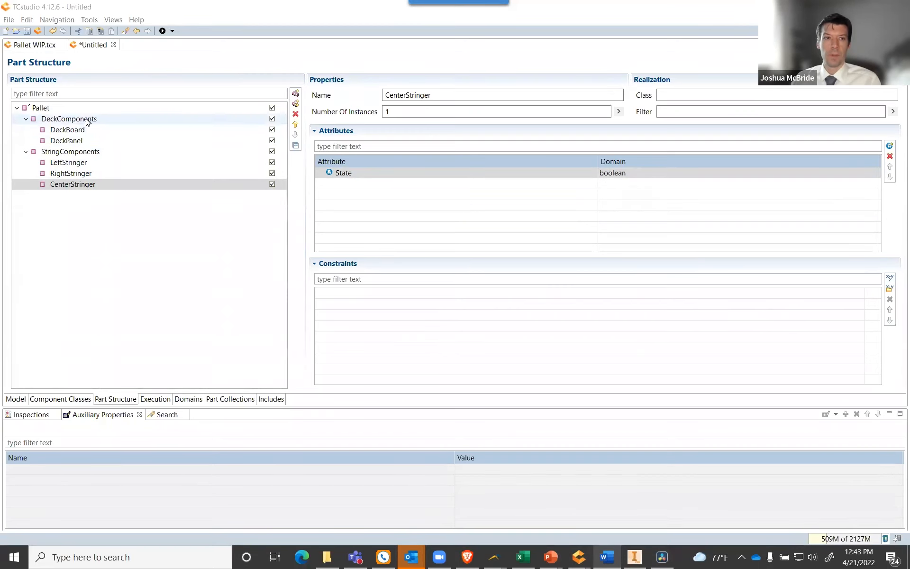
{"action": "left_click", "coordinate": [46, 108]}
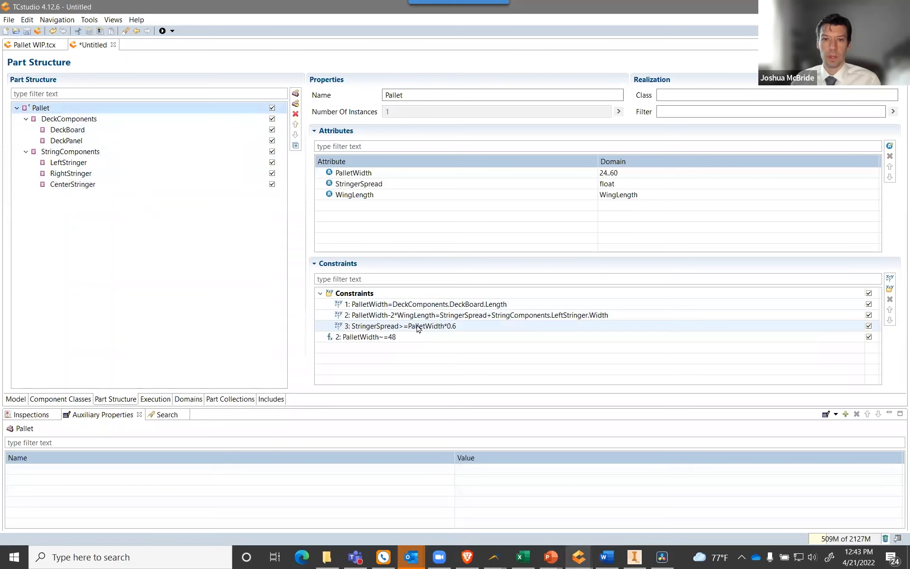
{"action": "left_click", "coordinate": [68, 185]}
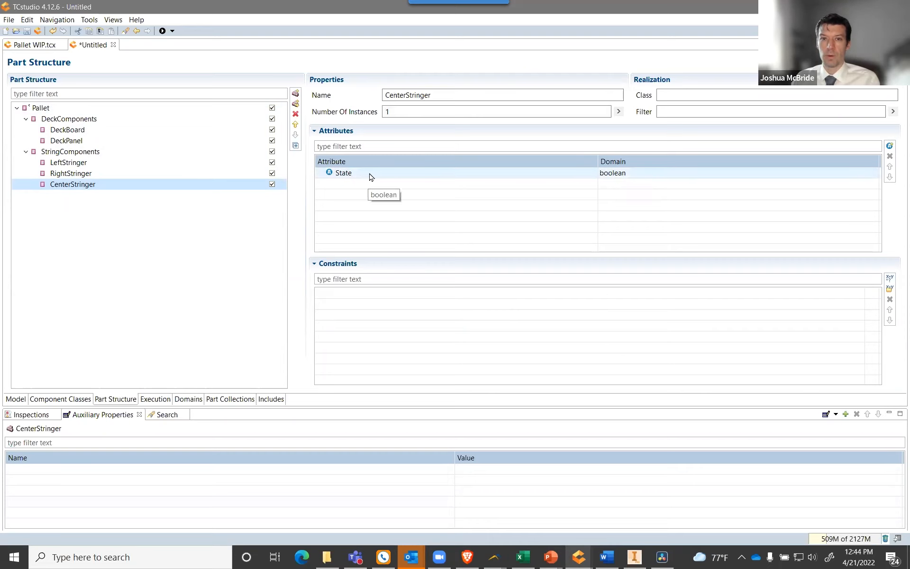
{"action": "mouse_move", "coordinate": [610, 559]}
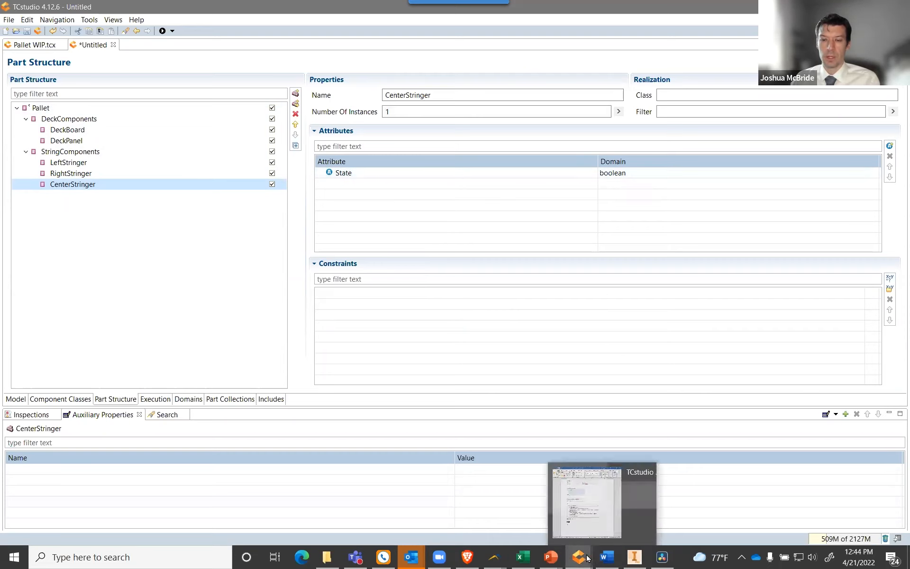
{"action": "left_click", "coordinate": [634, 557]}
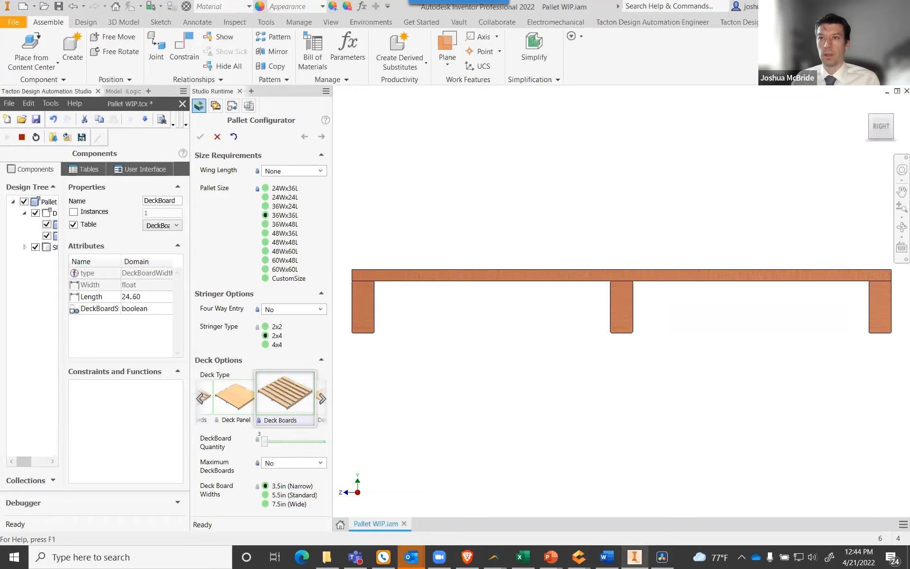
{"action": "left_click", "coordinate": [841, 7]}
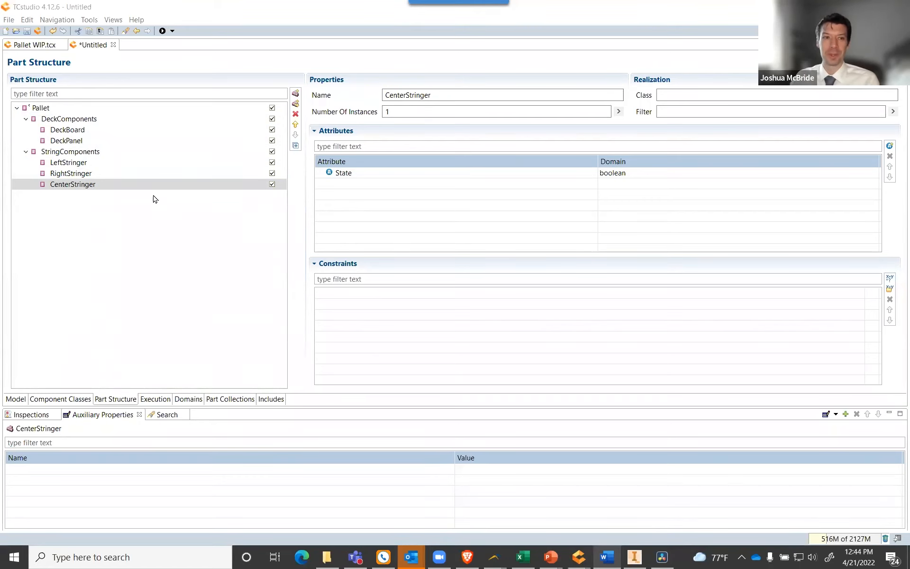
Review the attributes and constraints of the LeftStringer and DeckComponents parts in the part structure.
{"action": "left_click", "coordinate": [87, 165]}
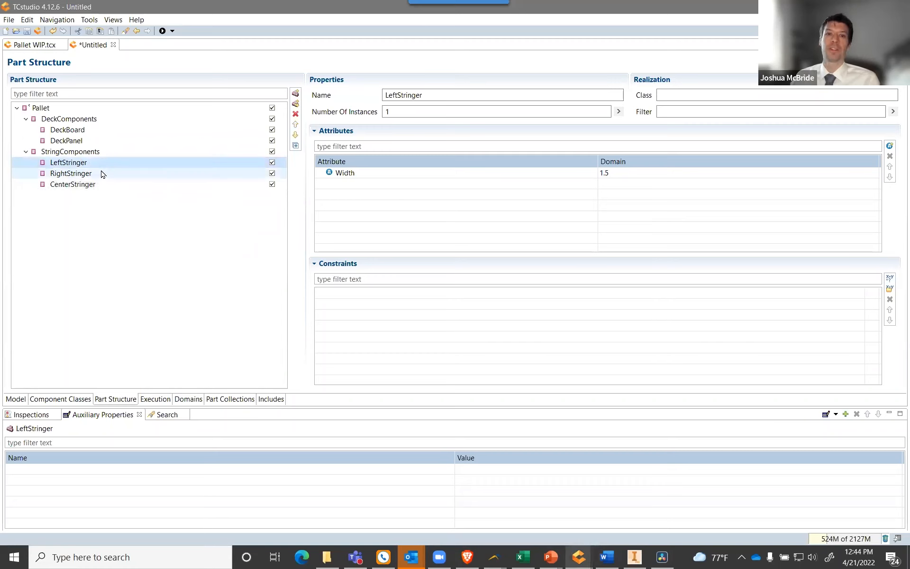
{"action": "left_click", "coordinate": [91, 132]}
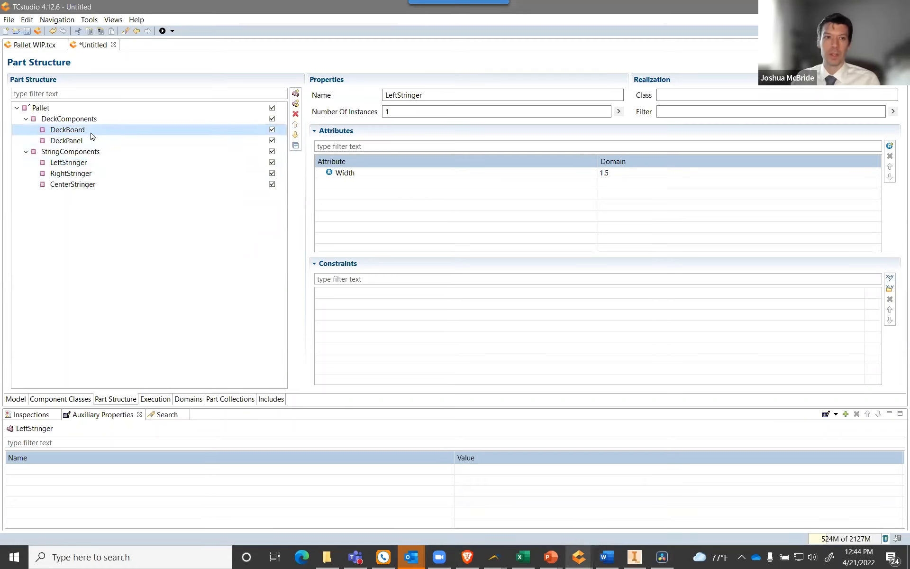
{"action": "left_click", "coordinate": [77, 123]}
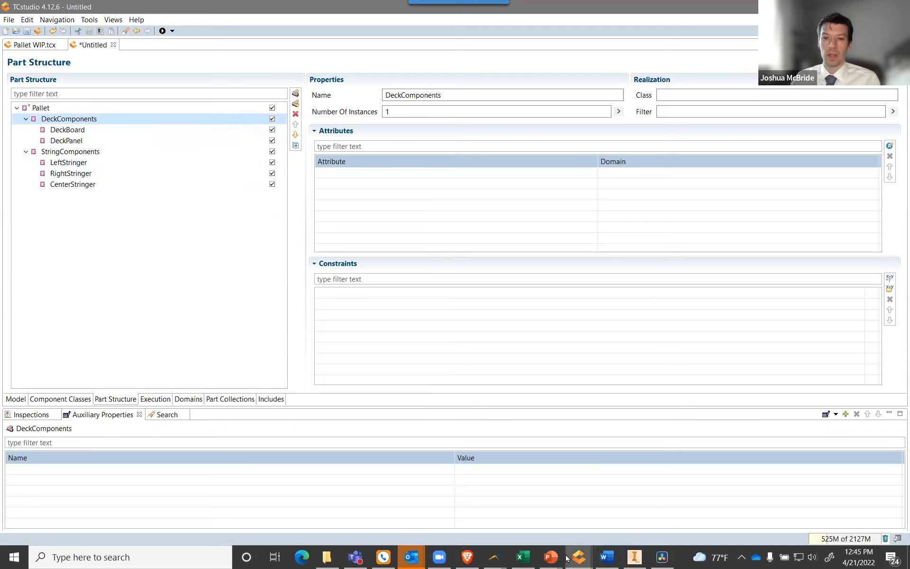
Bring up the running Pallet configuration window, and switch to the PowerPoint slide show at the Demonstration slide.
{"action": "mouse_move", "coordinate": [555, 550]}
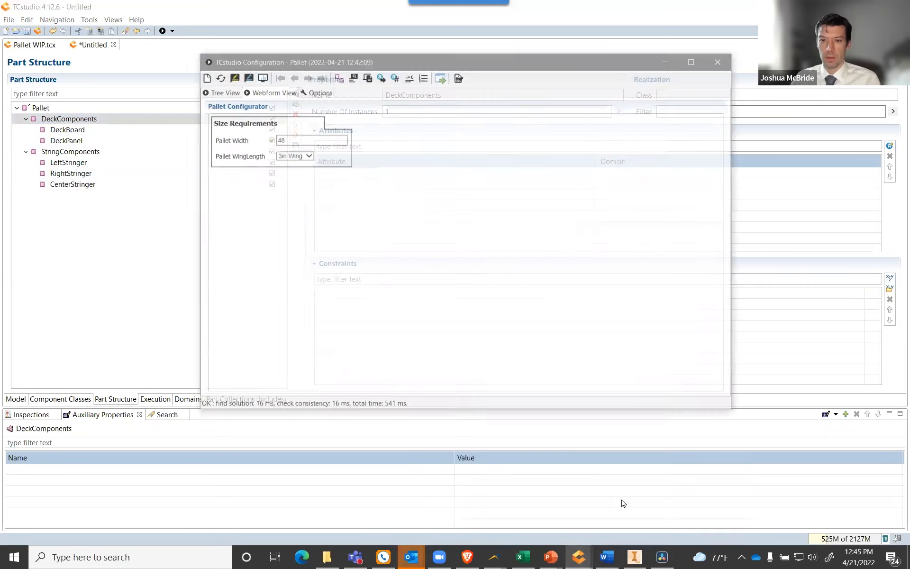
{"action": "left_click", "coordinate": [621, 502]}
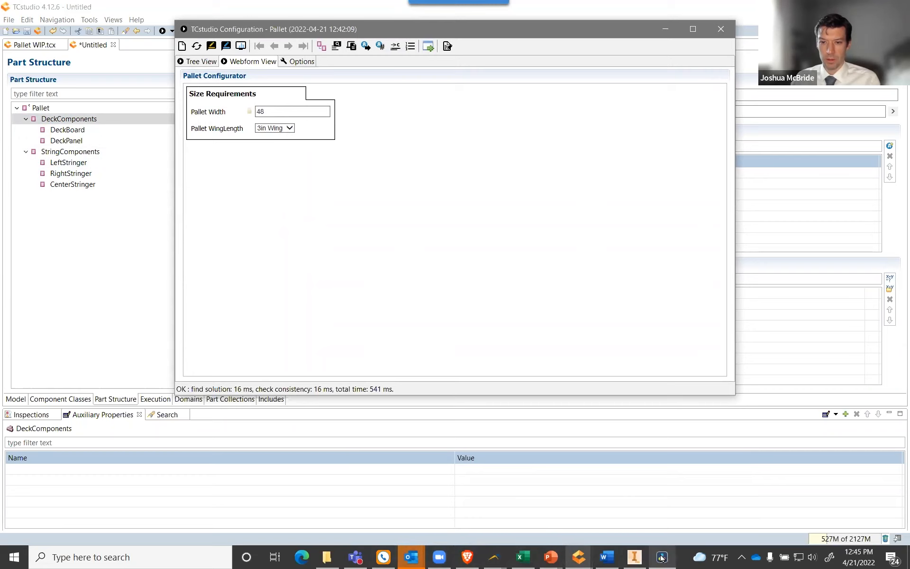
{"action": "mouse_move", "coordinate": [548, 558]}
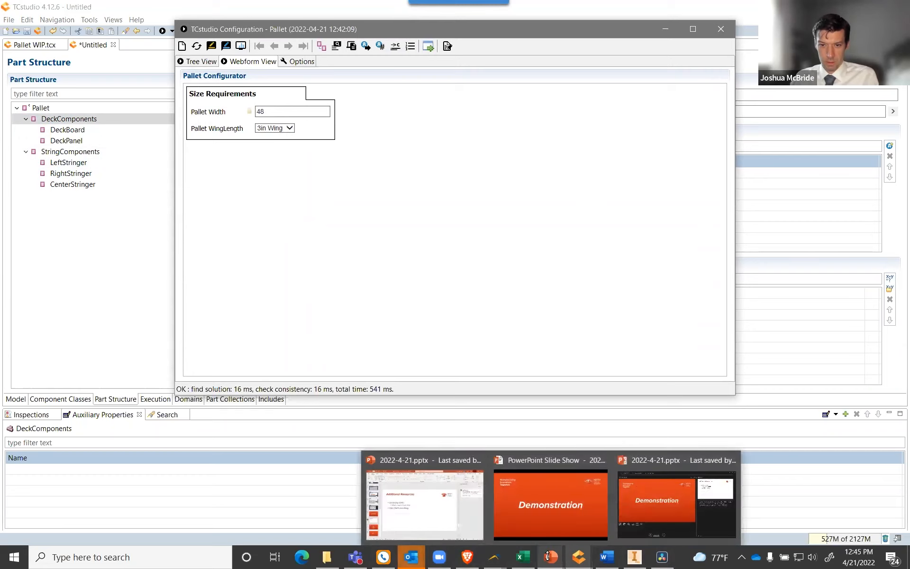
{"action": "left_click", "coordinate": [550, 505]}
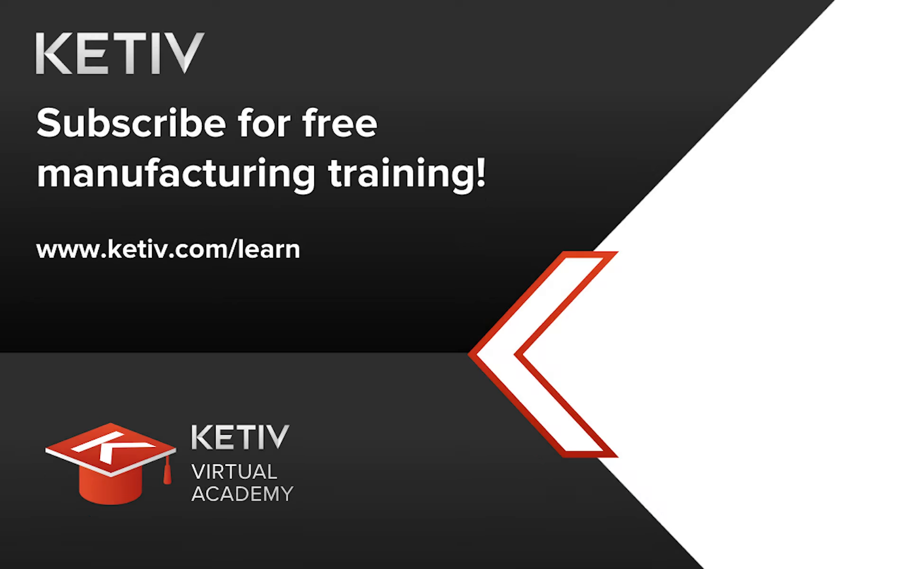